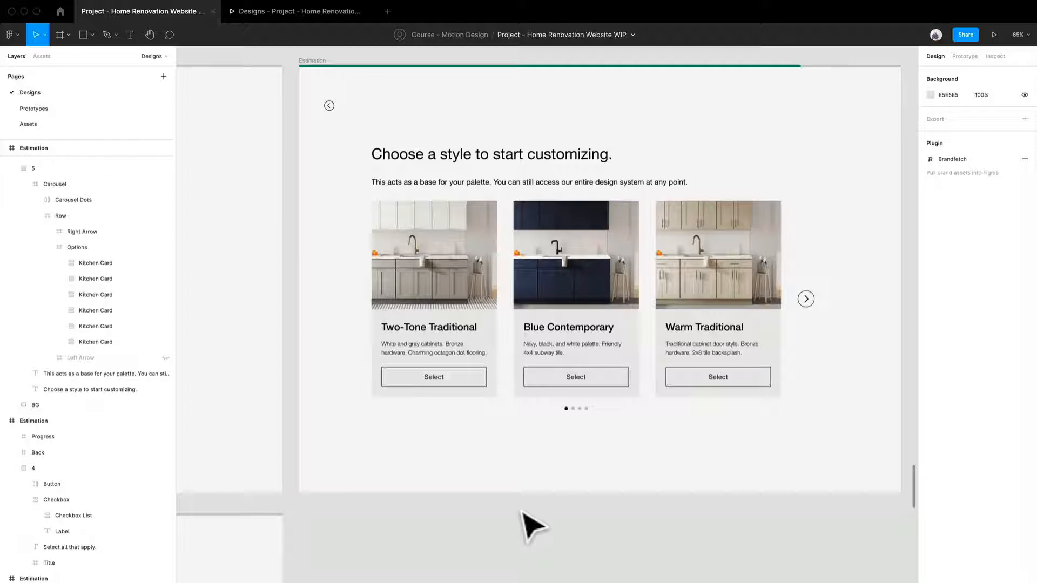
# Step: Examine the kitchen style carousel and its nested Row of cards in the Estimation frame
pyautogui.click(598, 320)
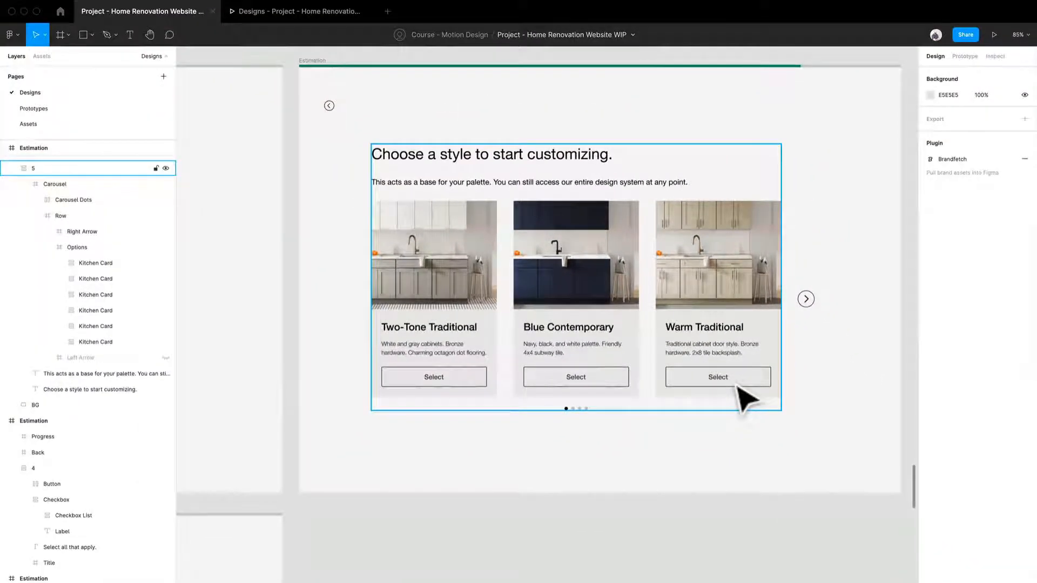
pyautogui.click(714, 400)
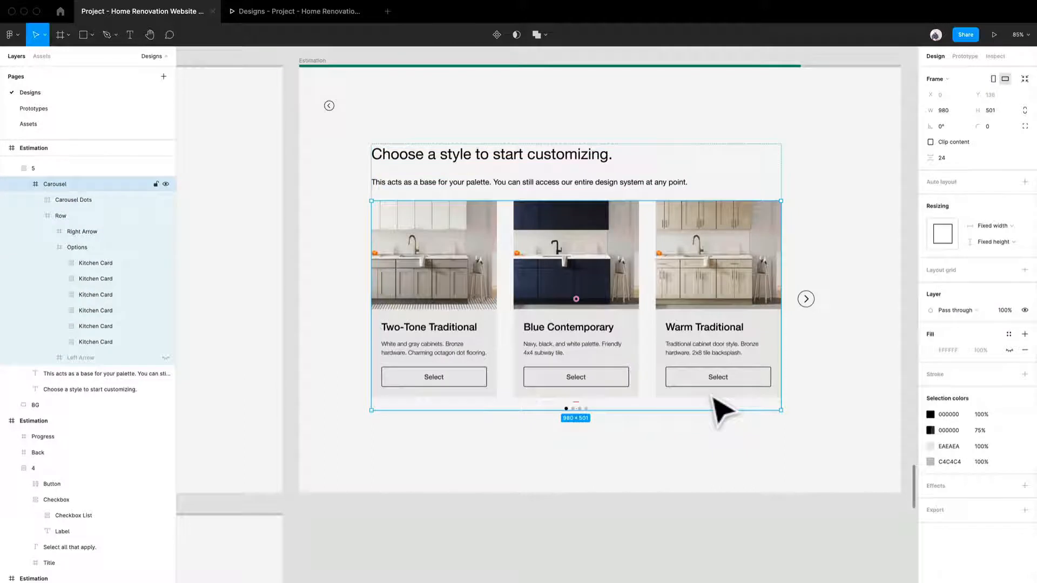
pyautogui.click(722, 342)
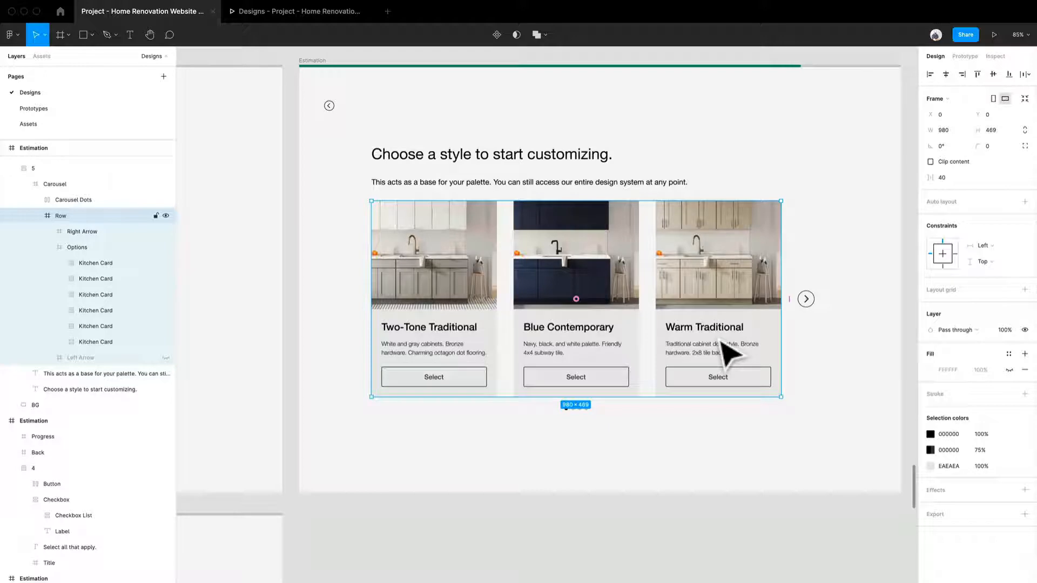
pyautogui.scroll(5, 493, 354)
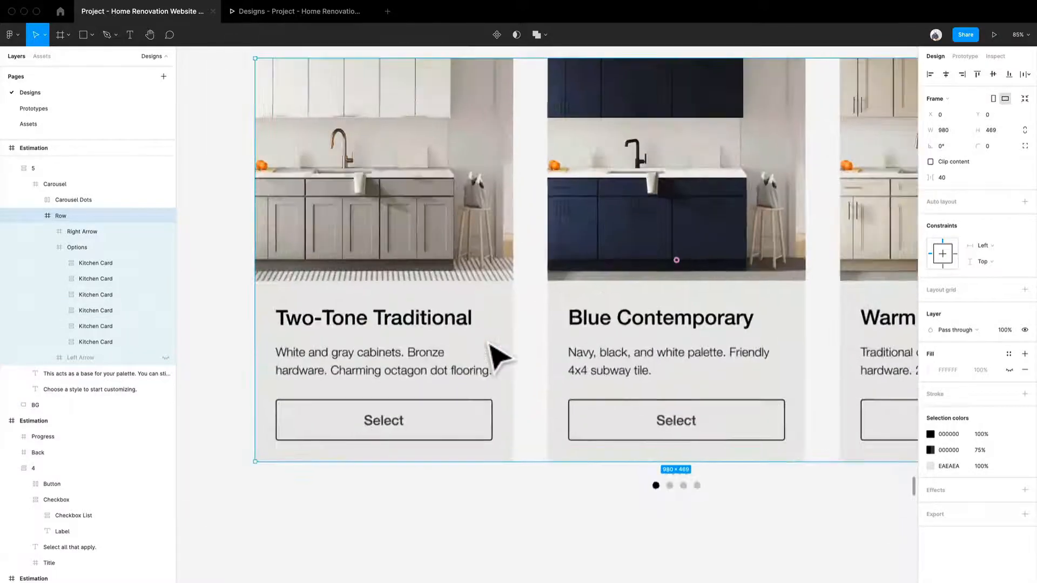
pyautogui.scroll(-2, 497, 357)
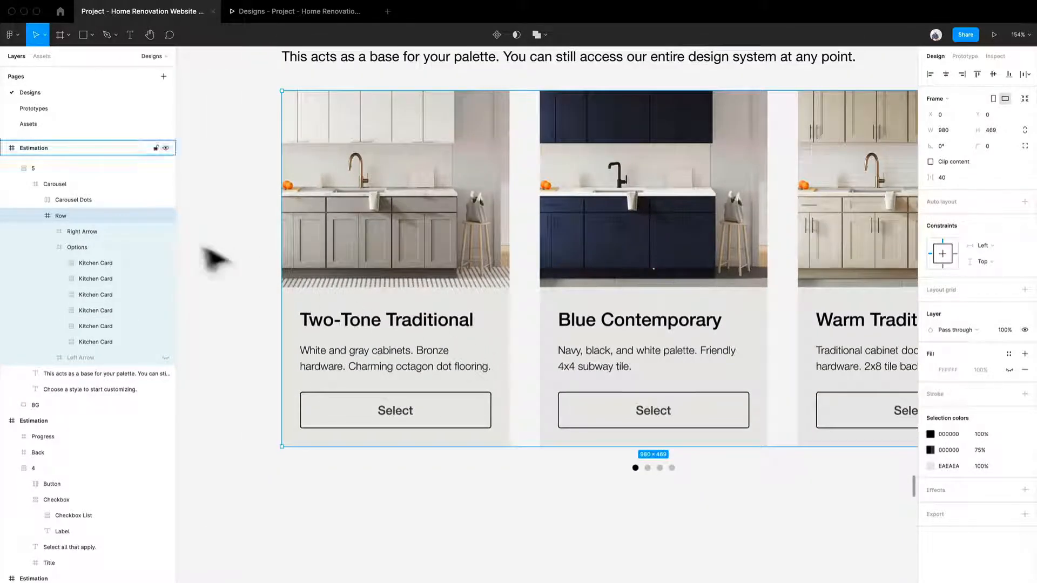
pyautogui.hscroll(5, 470, 282)
pyautogui.scroll(2, 470, 282)
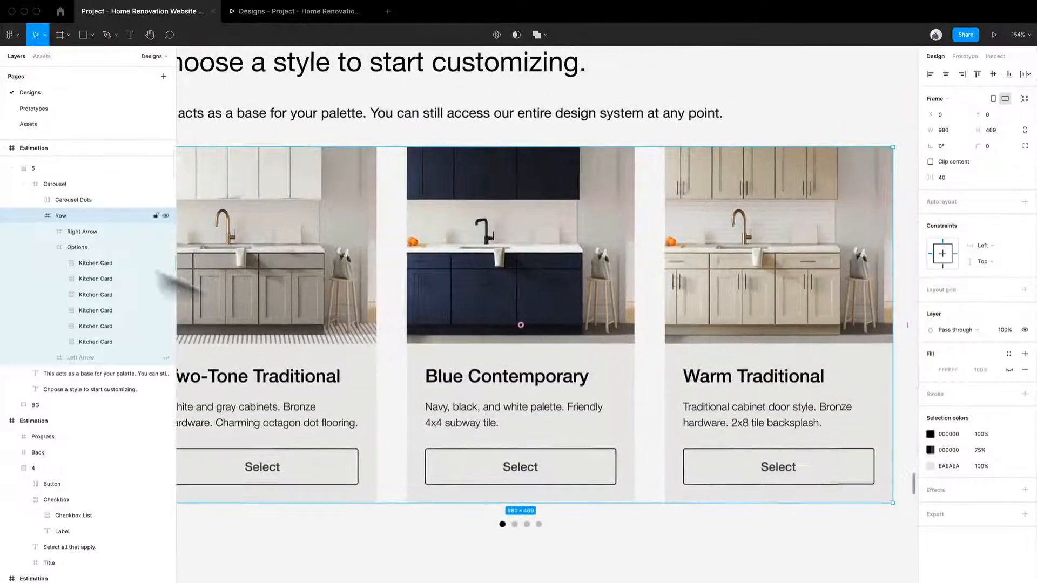
# Step: Inspect the Carousel layer and locate its Carousel Dots group on the canvas
pyautogui.click(53, 186)
pyautogui.scroll(-1, 522, 234)
pyautogui.scroll(-2, 527, 235)
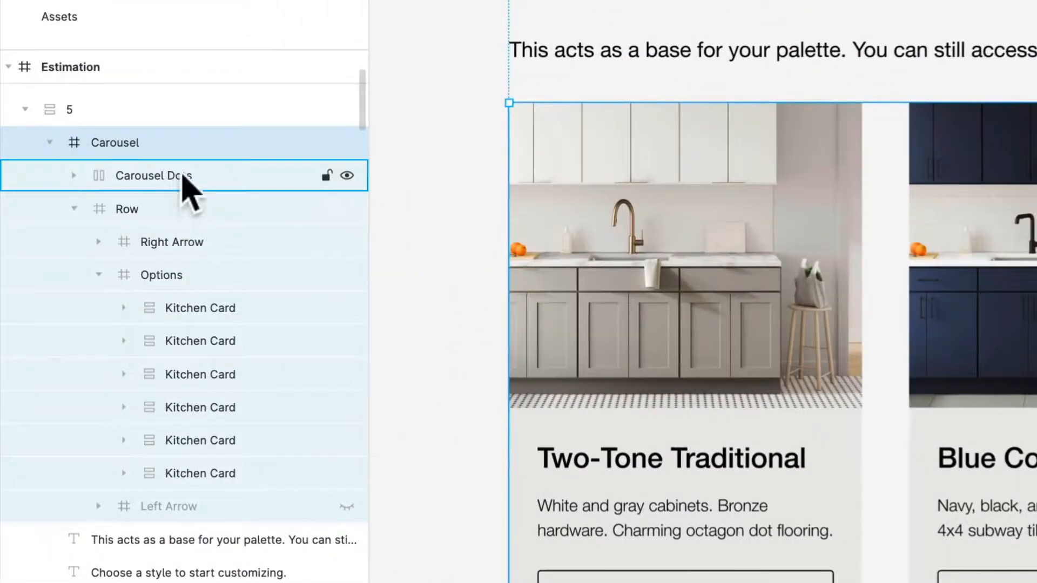
pyautogui.click(183, 176)
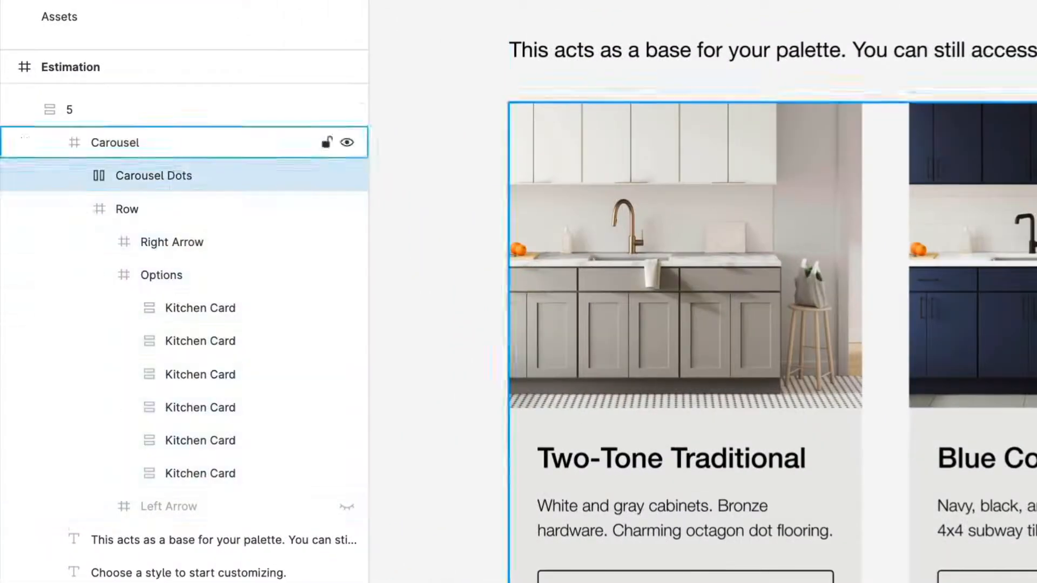
pyautogui.hotkey('shift', '2')
pyautogui.scroll(-5, 641, 527)
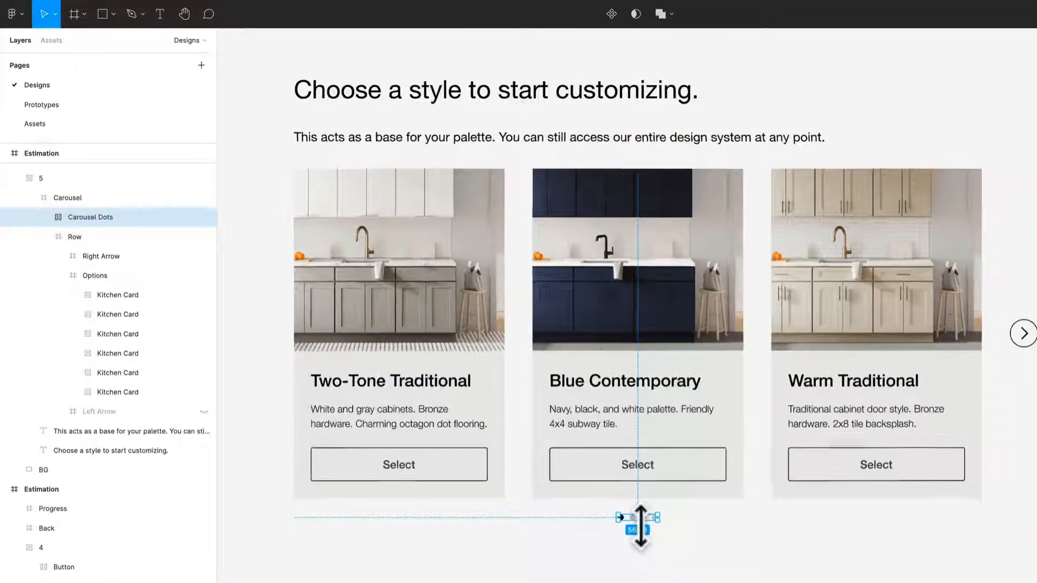
pyautogui.scroll(1, 641, 526)
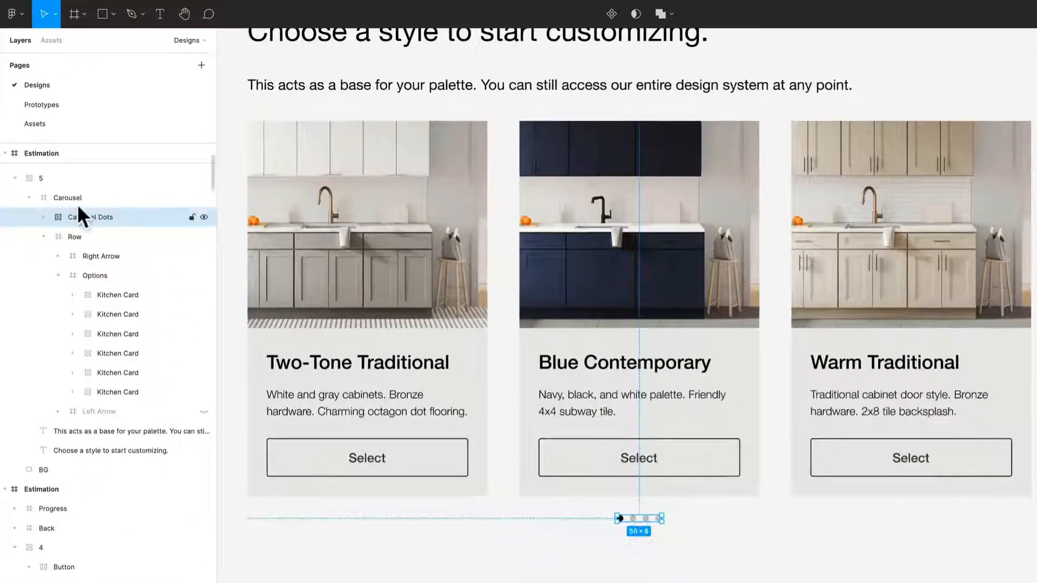
# Step: Collapse the Options layer inside the Row and toggle the Left Arrow's visibility on and off, leaving it hidden
pyautogui.click(76, 239)
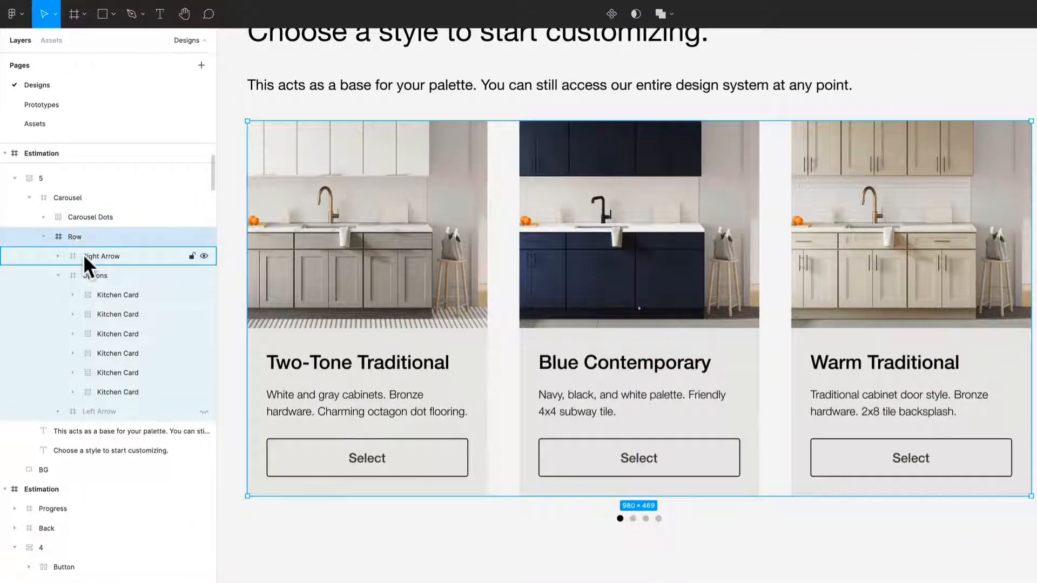
pyautogui.click(57, 275)
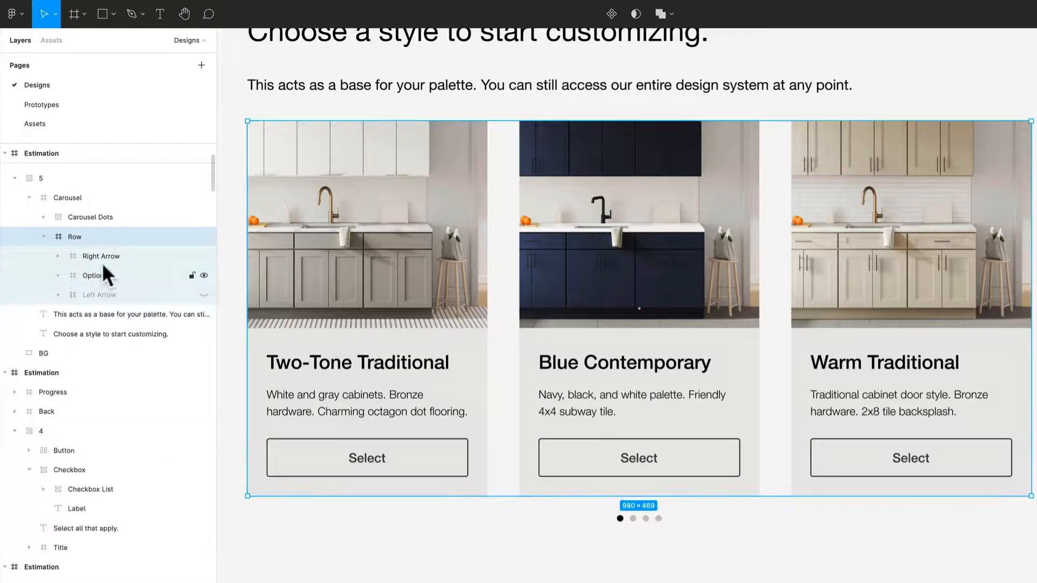
pyautogui.click(204, 294)
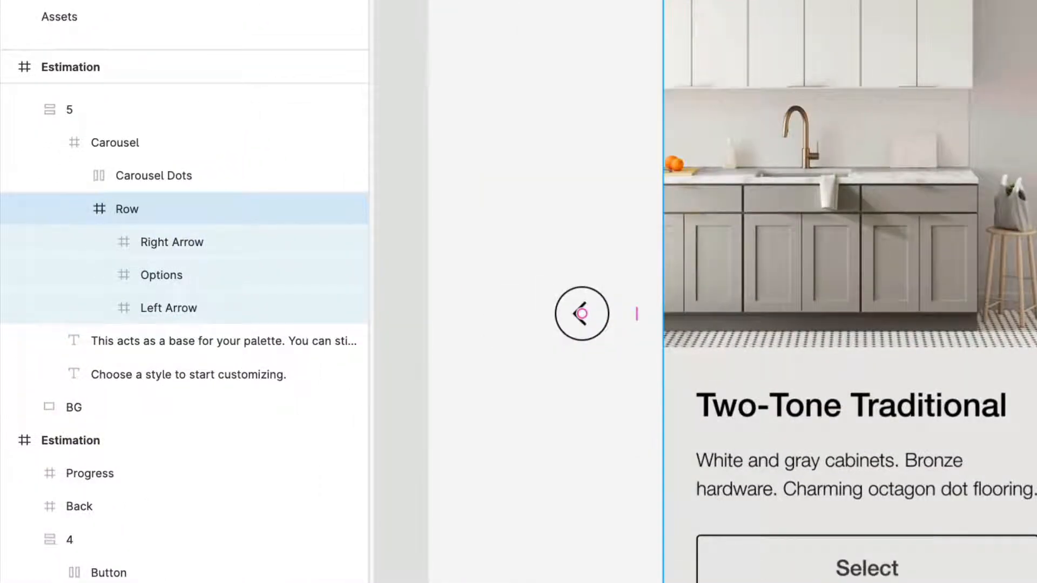
pyautogui.click(346, 308)
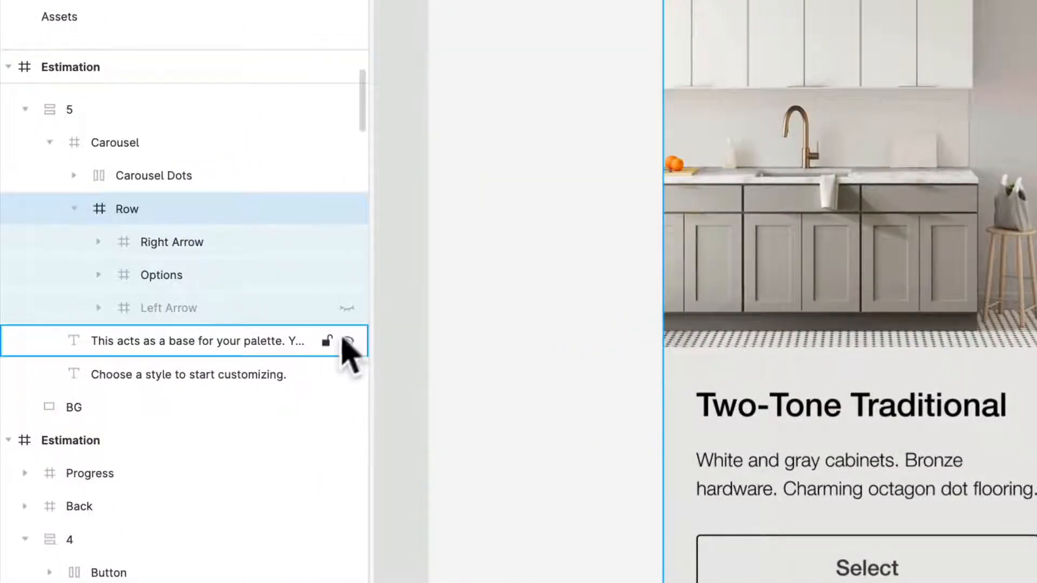
pyautogui.click(346, 308)
pyautogui.click(347, 308)
pyautogui.click(347, 308)
pyautogui.click(346, 308)
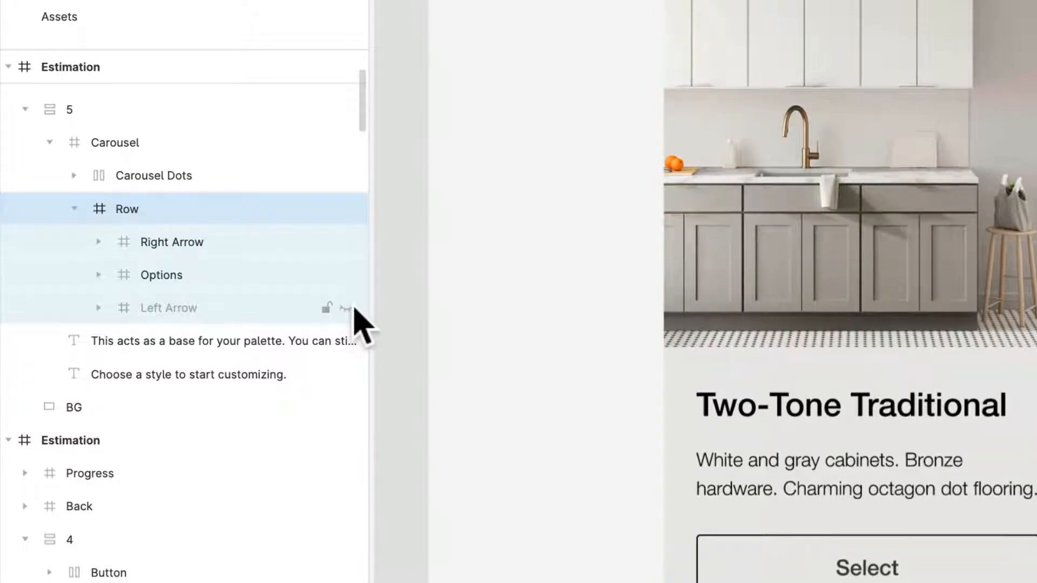
pyautogui.click(347, 307)
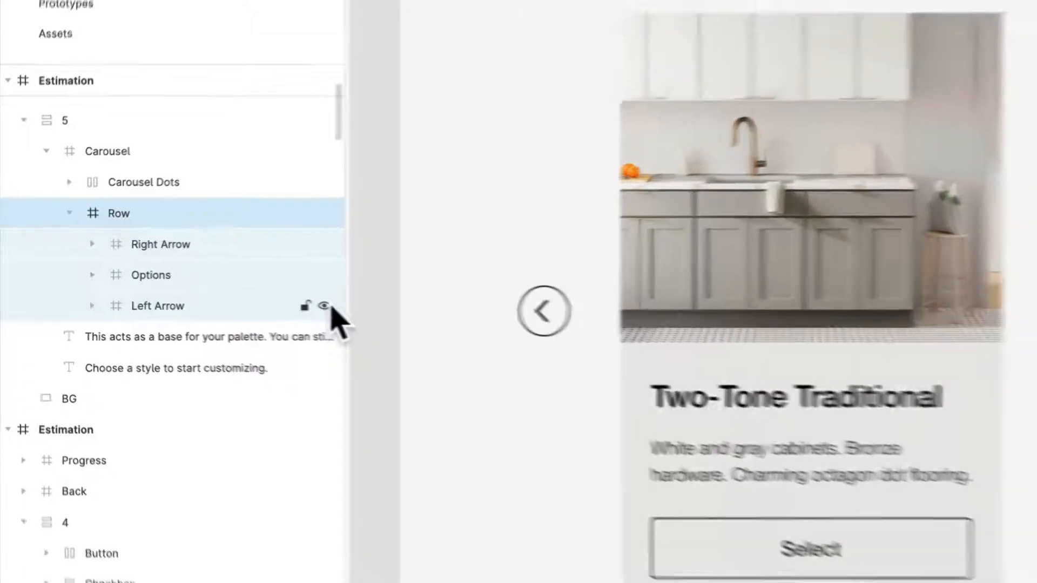
pyautogui.click(324, 306)
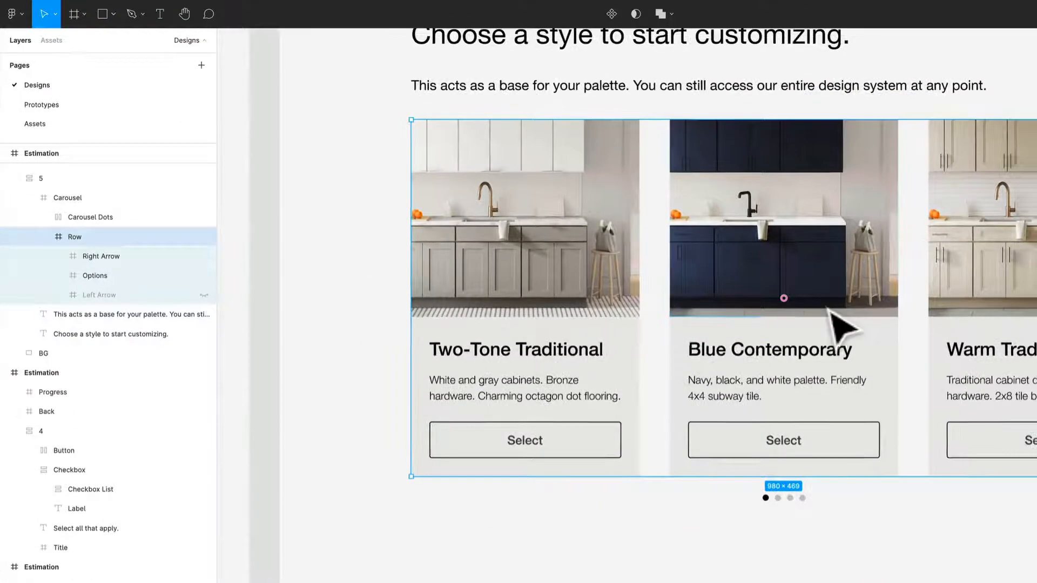
# Step: Examine the Options frame's contents by expanding it and selecting all six Kitchen Card layers
pyautogui.moveTo(830, 309); pyautogui.dragTo(540, 365)
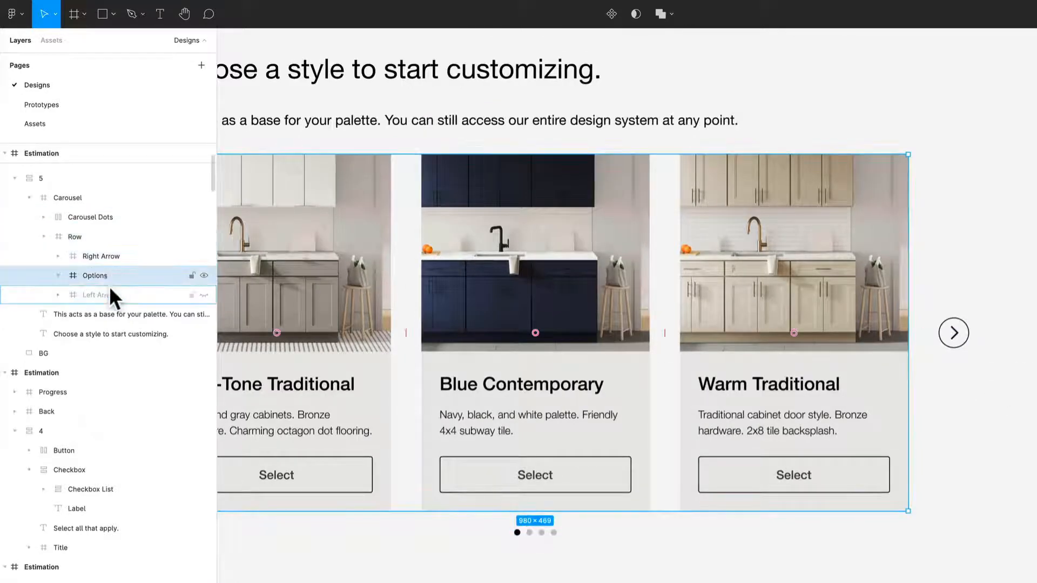
pyautogui.moveTo(109, 290)
pyautogui.mouseDown()
pyautogui.moveTo(167, 280)
pyautogui.moveTo(97, 280)
pyautogui.mouseUp()
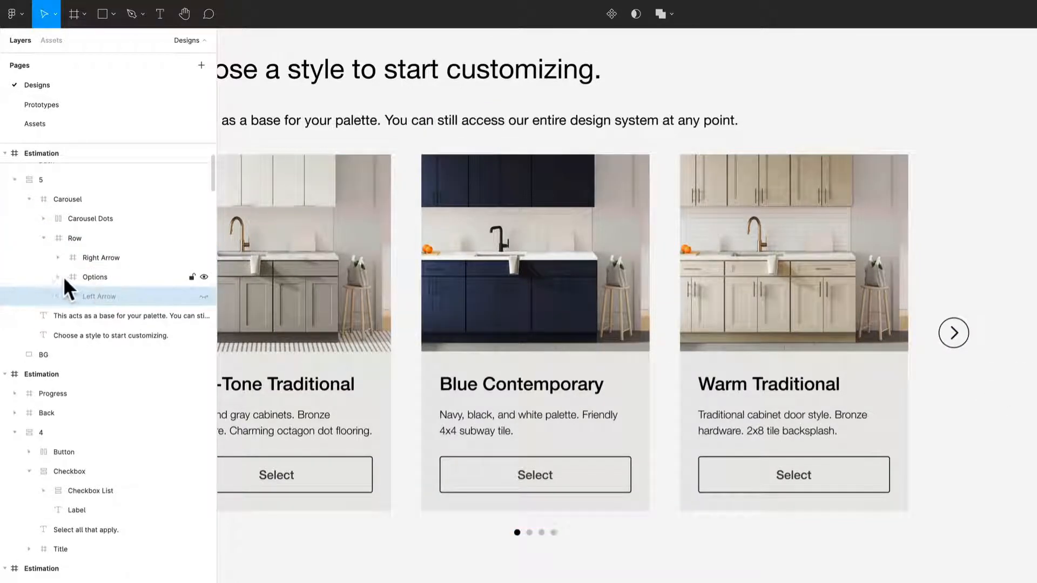
pyautogui.click(57, 276)
pyautogui.click(189, 313)
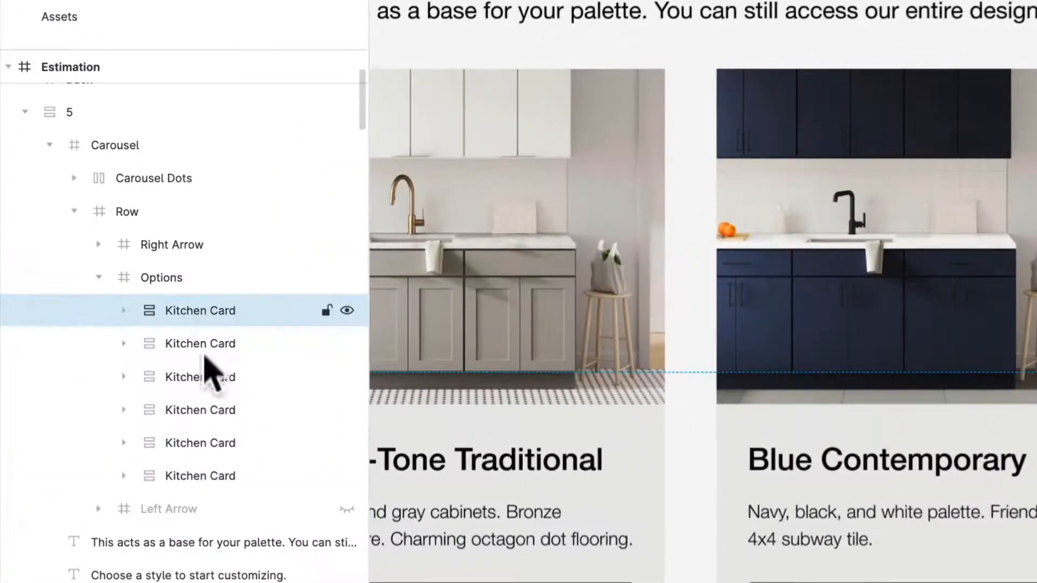
pyautogui.keyDown('shift'); pyautogui.click(194, 461); pyautogui.keyUp('shift')
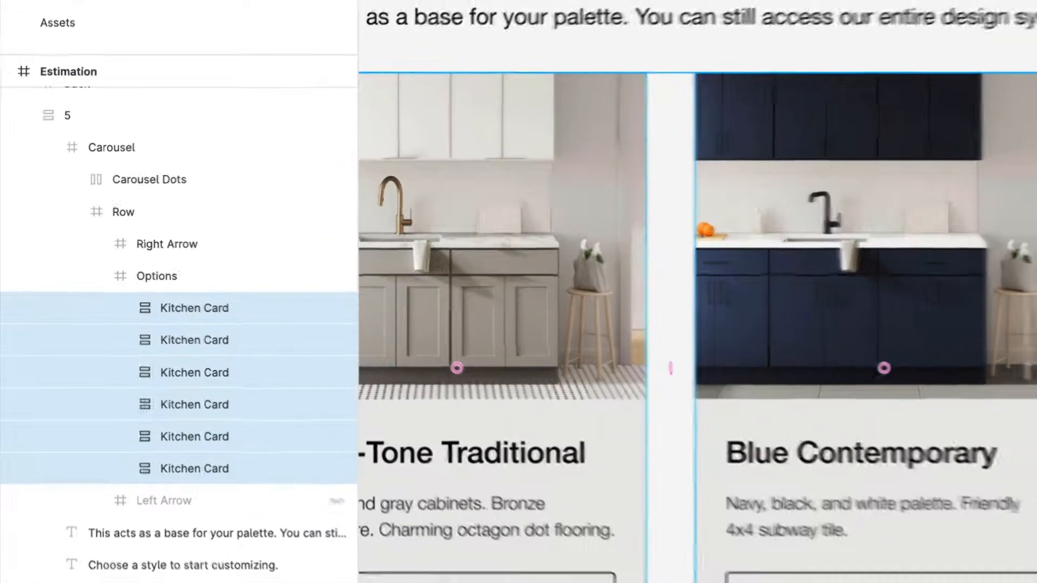
pyautogui.moveTo(675, 334); pyautogui.dragTo(620, 318)
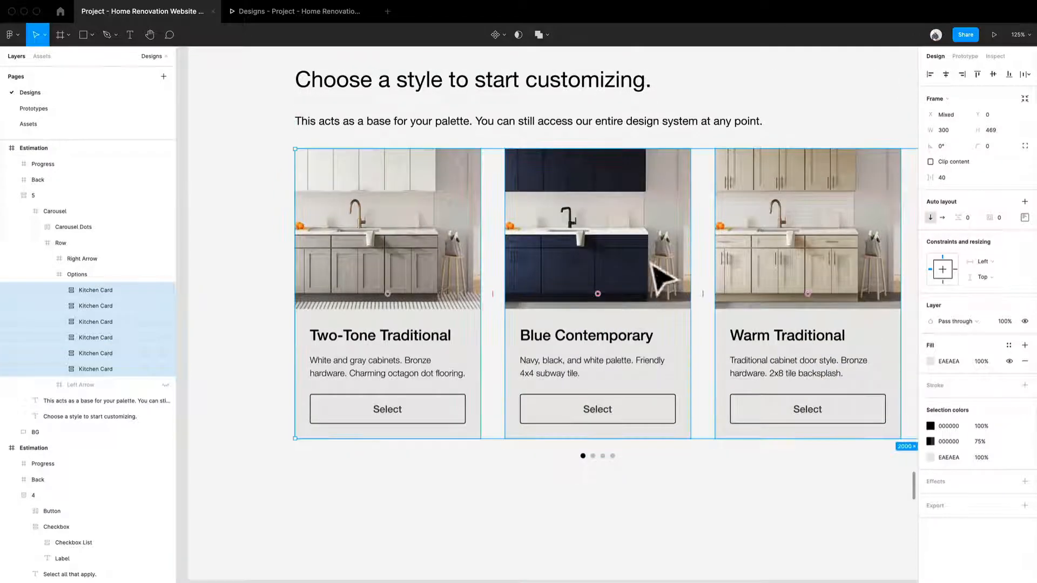
# Step: Duplicate the Estimation frame with the style carousel, placing the copy directly below the original at Y 9294
pyautogui.click(551, 521)
pyautogui.scroll(-5, 536, 395)
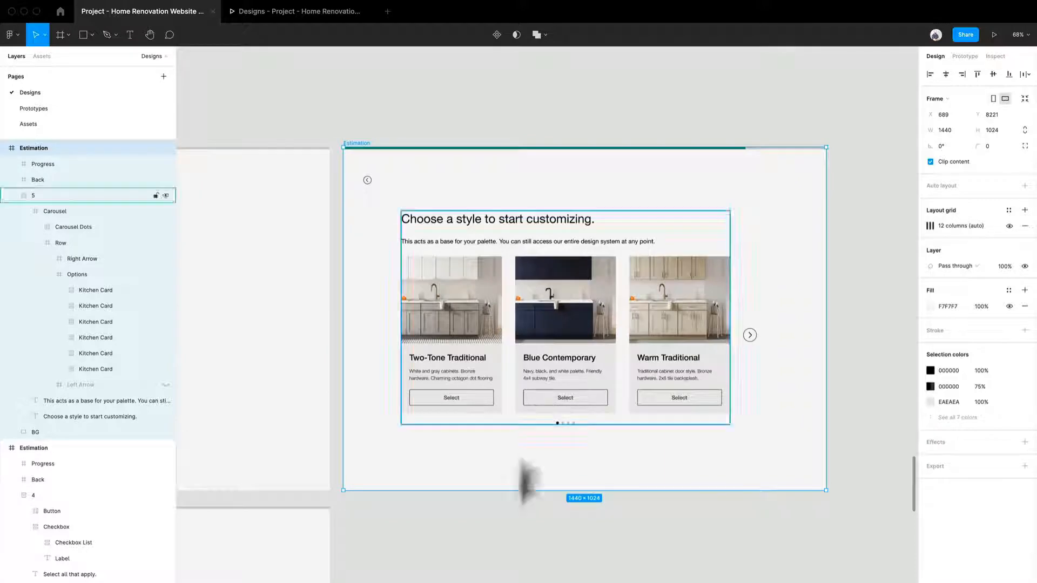
pyautogui.click(504, 567)
pyautogui.scroll(-3, 502, 535)
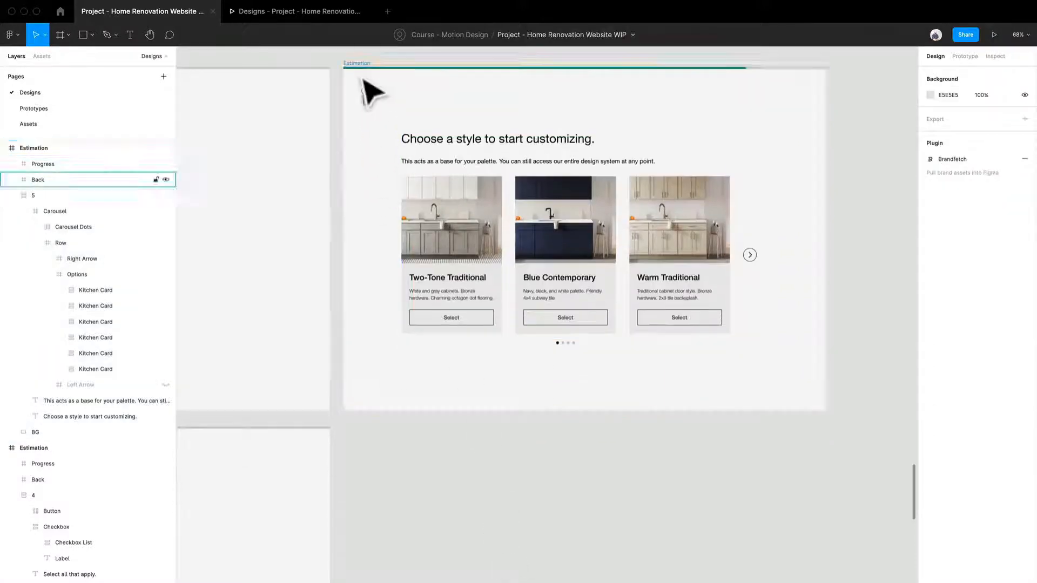
pyautogui.click(363, 76)
pyautogui.moveTo(370, 110); pyautogui.dragTo(378, 424)
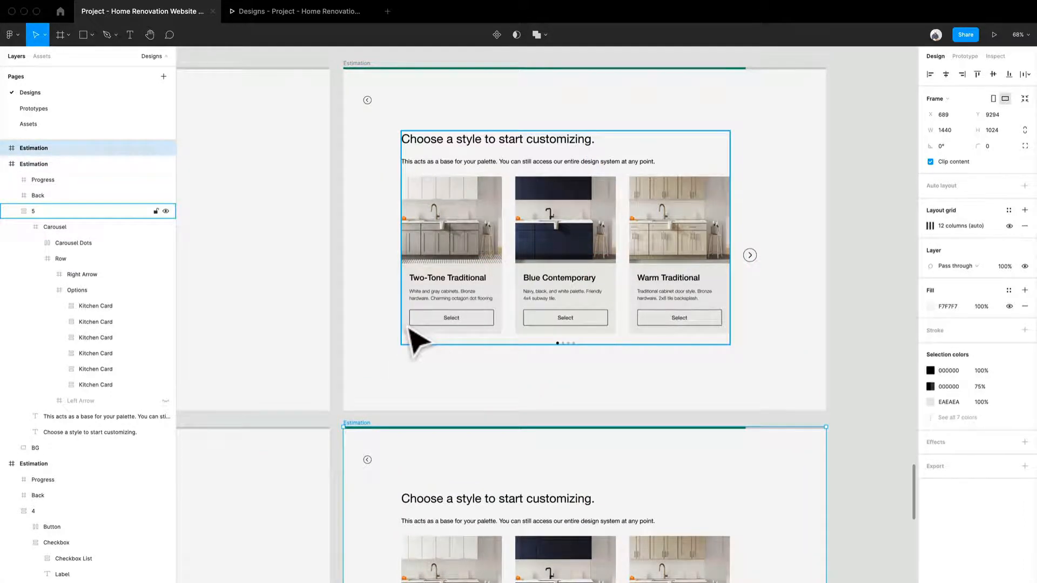
# Step: Delete the three loose Button frames lying on the canvas beside the Estimation screens
pyautogui.scroll(-5, 412, 341)
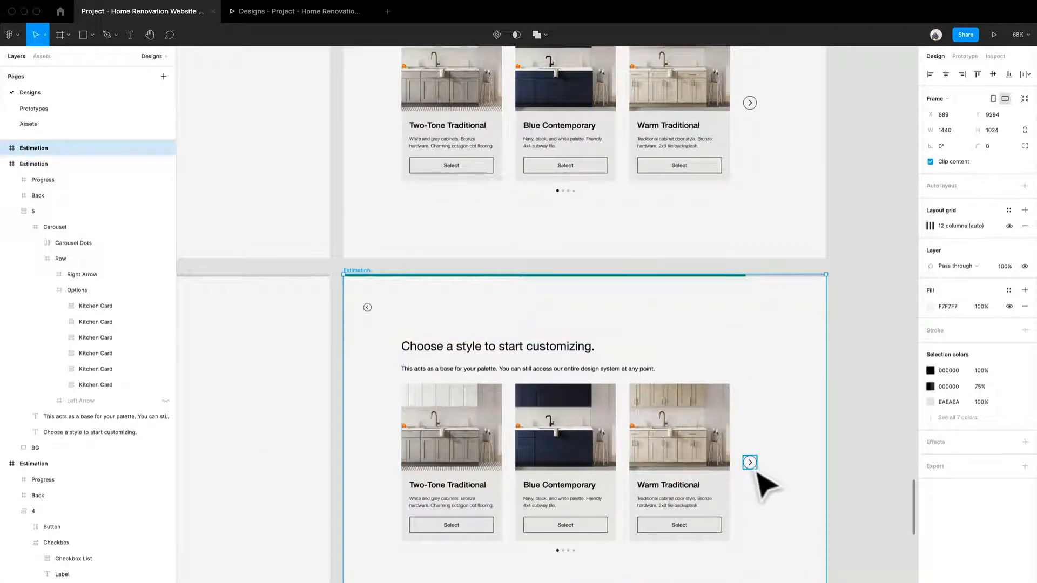
pyautogui.scroll(5, 758, 472)
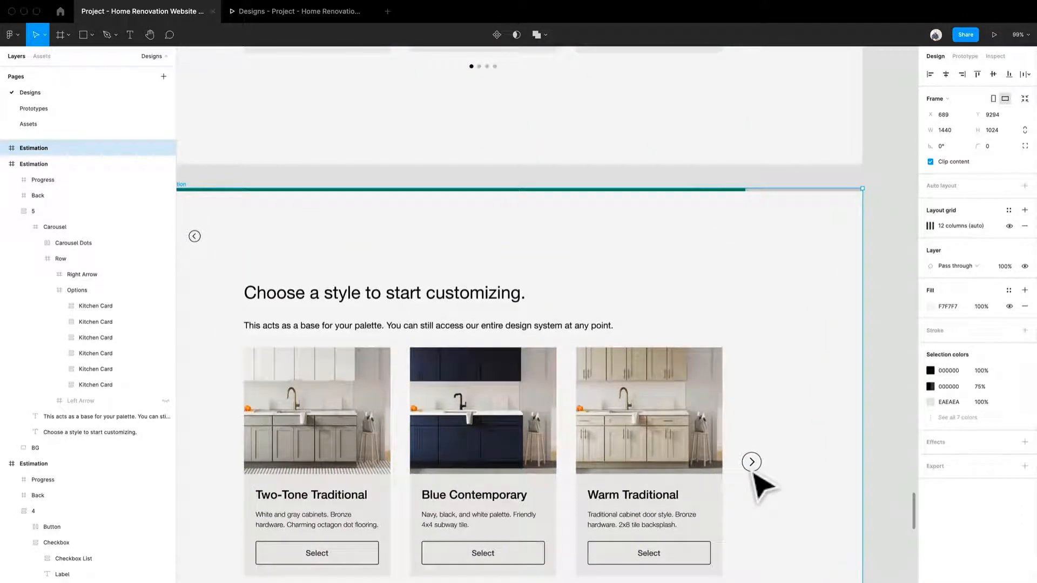
pyautogui.scroll(-10, 754, 474)
pyautogui.moveTo(647, 578); pyautogui.dragTo(475, 361)
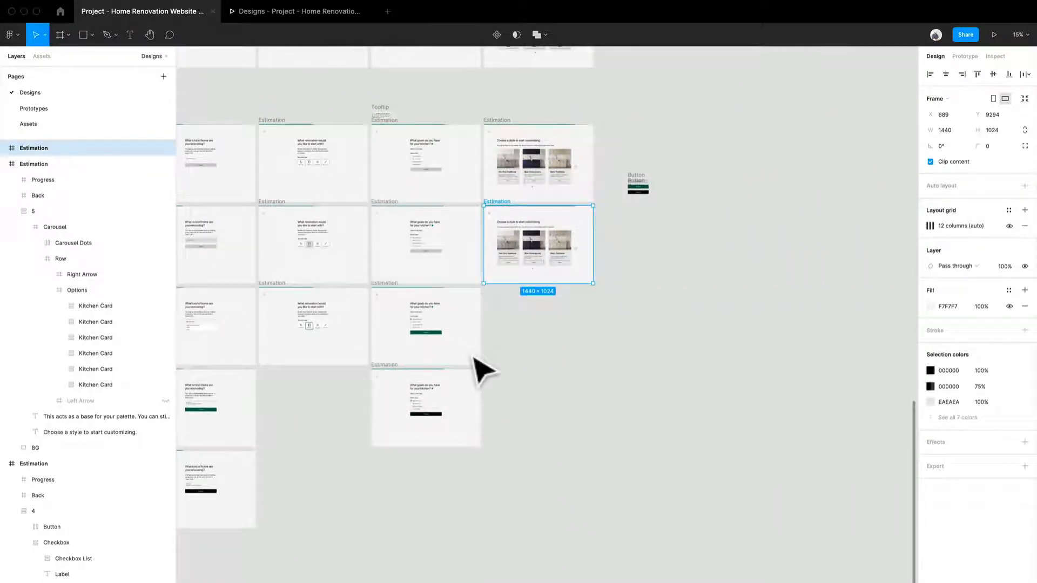
pyautogui.scroll(3, 566, 225)
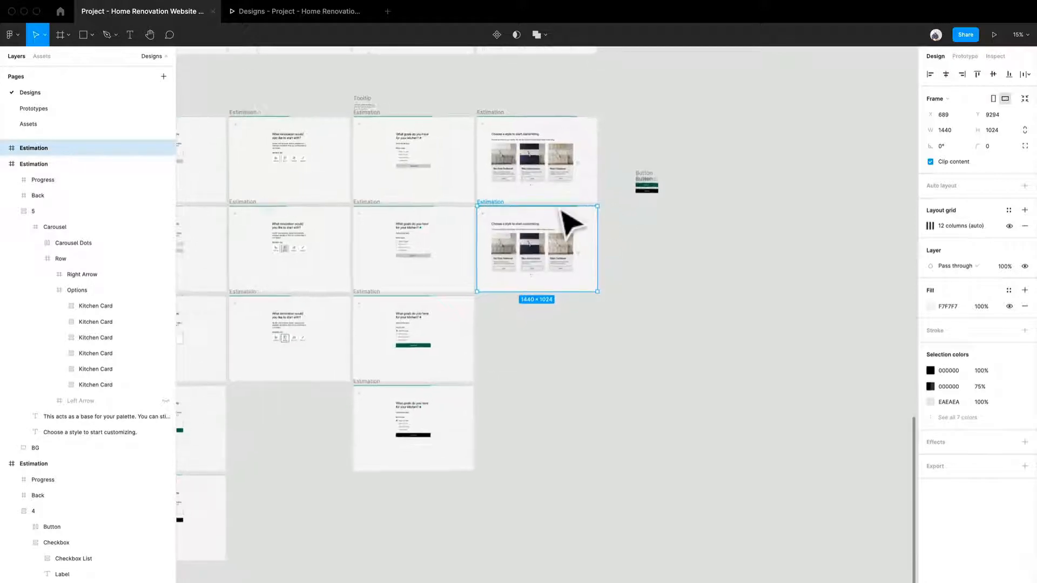
pyautogui.moveTo(739, 214); pyautogui.dragTo(654, 140)
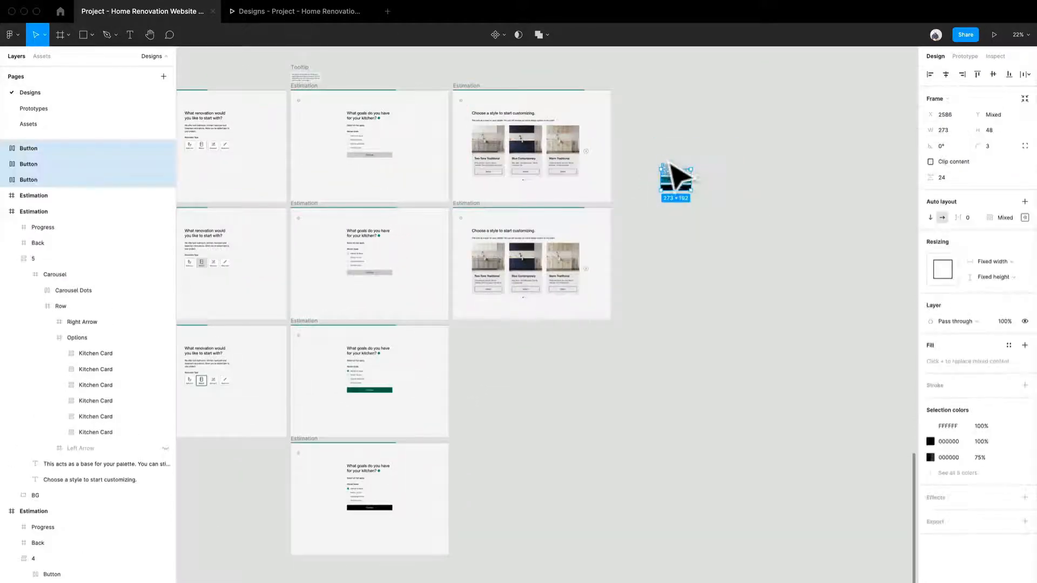
pyautogui.moveTo(683, 184); pyautogui.dragTo(686, 410)
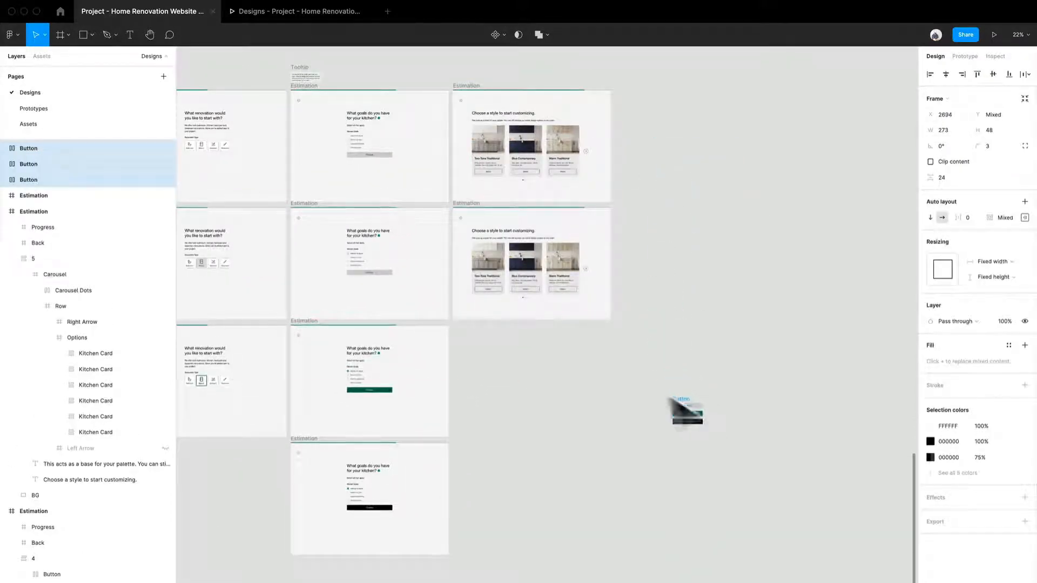
pyautogui.scroll(1, 497, 222)
pyautogui.scroll(3, 494, 213)
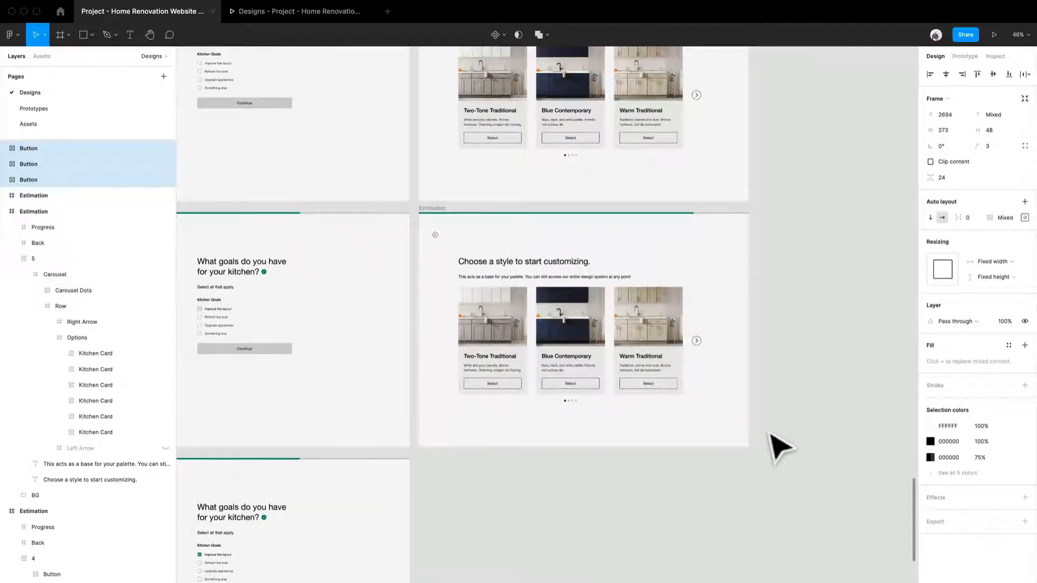
pyautogui.hscroll(3, 782, 442)
pyautogui.moveTo(765, 306); pyautogui.dragTo(892, 551)
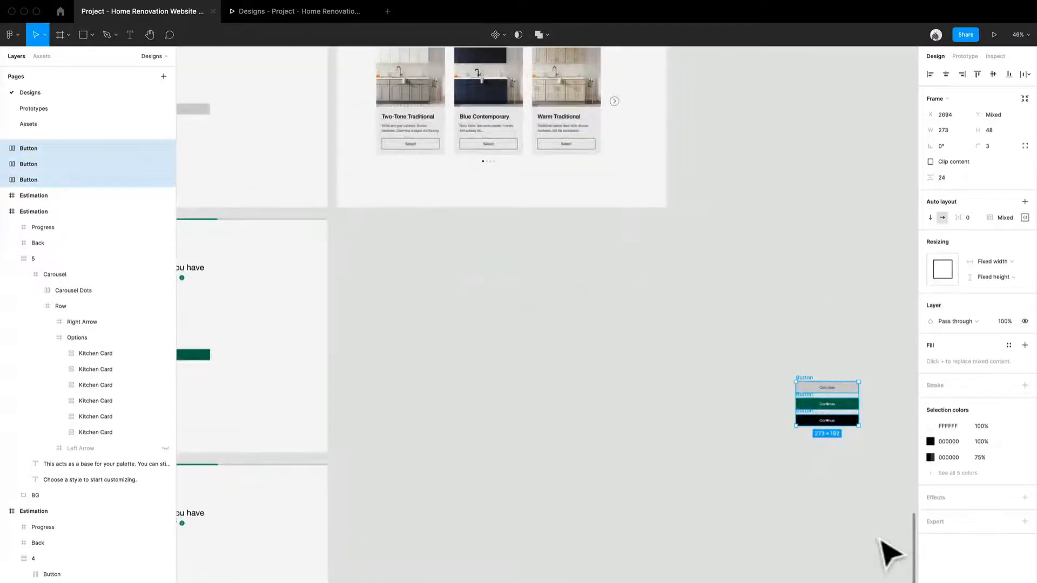
pyautogui.press('Delete')
# Step: Show the hidden Left Arrow in the carousel row of the duplicated Estimation frame
pyautogui.scroll(3, 509, 366)
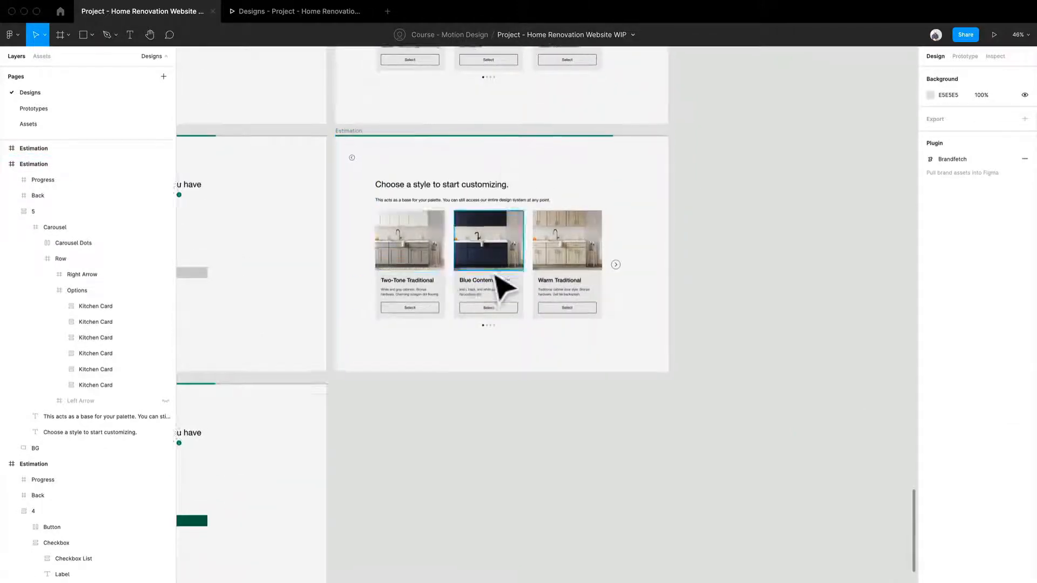
pyautogui.scroll(5, 494, 278)
pyautogui.click(682, 276)
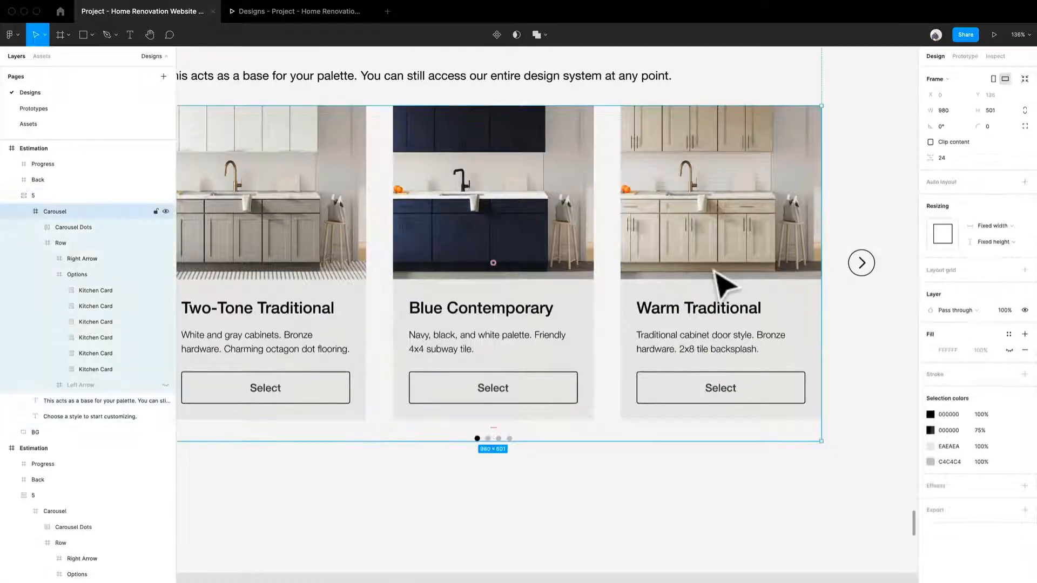
pyautogui.scroll(-2, 724, 283)
pyautogui.doubleClick(723, 284)
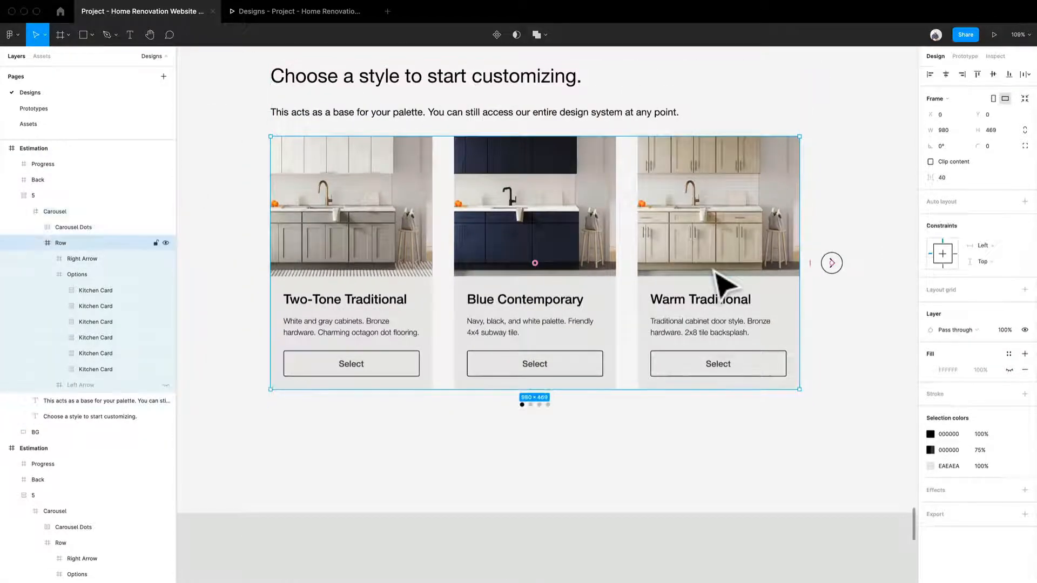
pyautogui.click(166, 384)
# Step: Recolor this frame's carousel dots, making the second dot black 000000 and the first dot gray C4C4C4
pyautogui.click(546, 428)
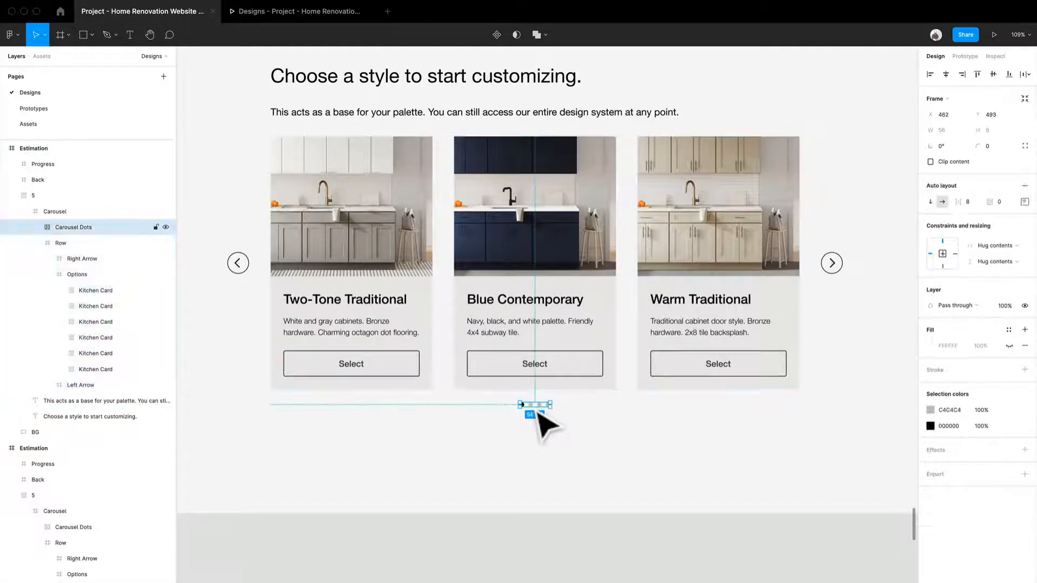
pyautogui.doubleClick(538, 413)
pyautogui.keyDown('ctrl'); pyautogui.scroll(10, 538, 413); pyautogui.keyUp('ctrl')
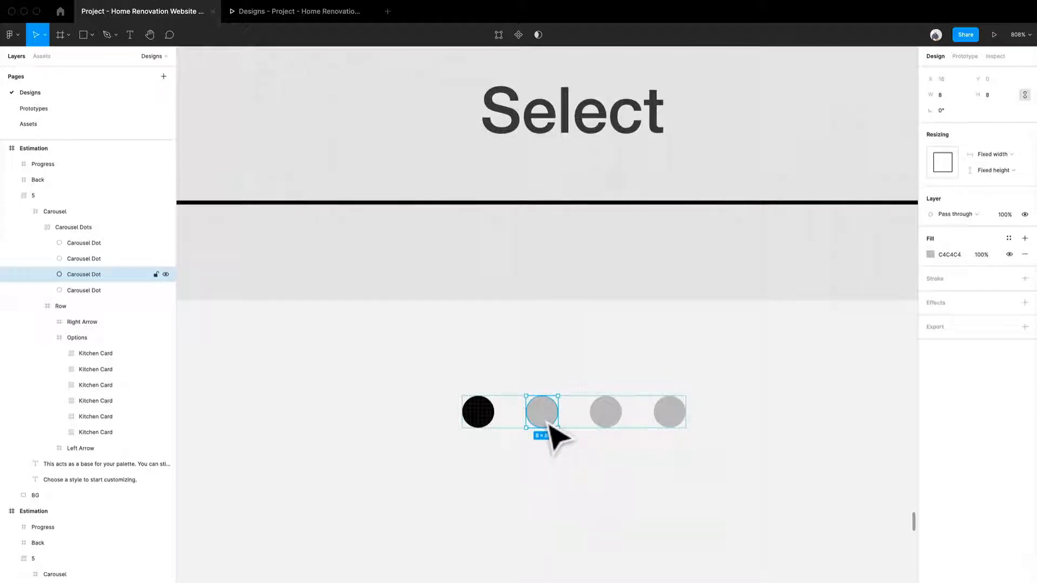
pyautogui.press('i')
pyautogui.click(490, 416)
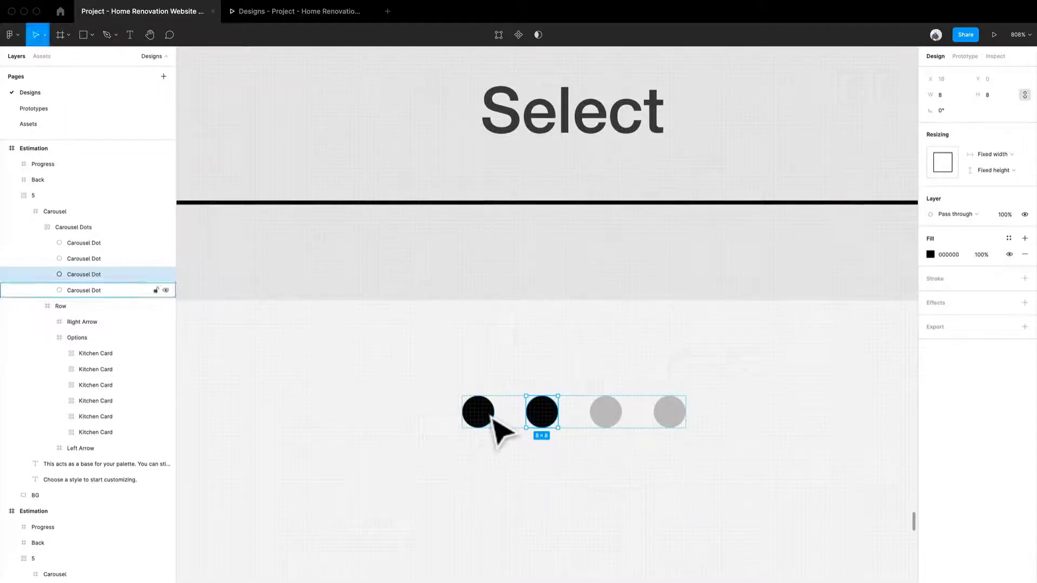
pyautogui.click(489, 416)
pyautogui.press('i')
pyautogui.click(619, 418)
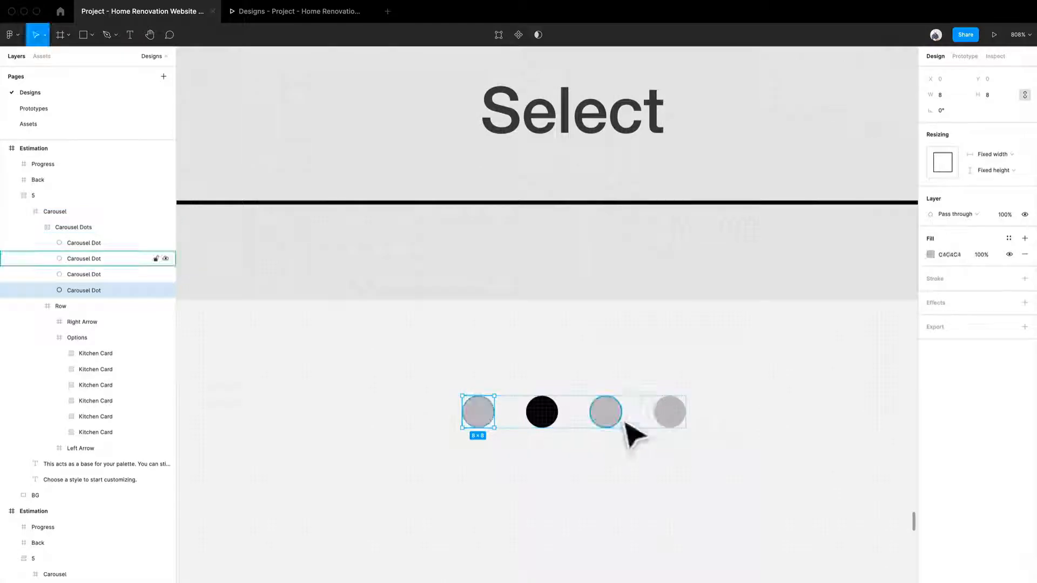
# Step: Move all six Kitchen Cards left by one card so that Blue Contemporary comes first in the carousel
pyautogui.keyDown('ctrl'); pyautogui.scroll(-8, 526, 359); pyautogui.keyUp('ctrl')
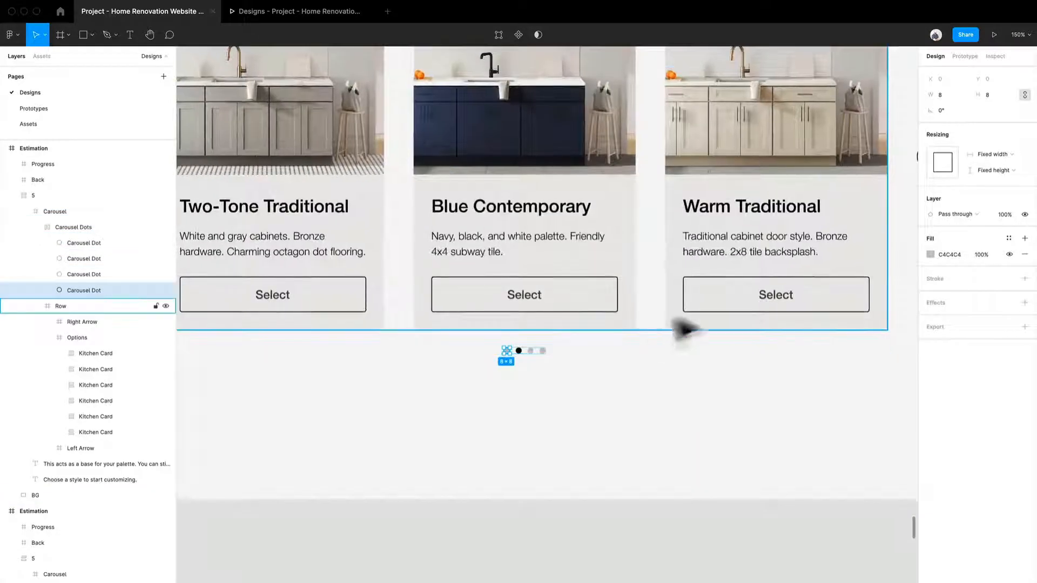
pyautogui.keyDown('ctrl'); pyautogui.scroll(-5, 769, 313); pyautogui.keyUp('ctrl')
pyautogui.click(782, 292)
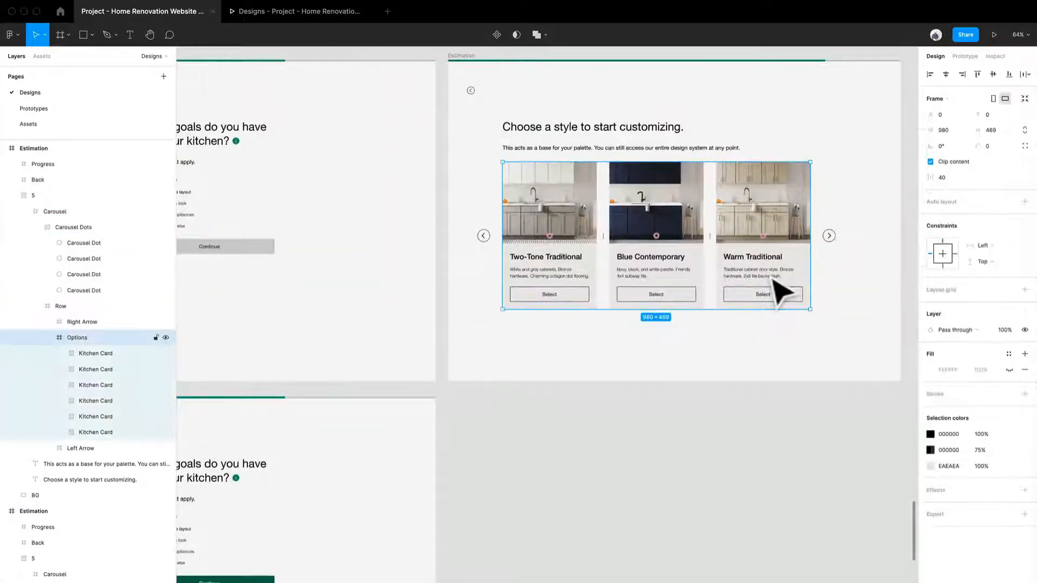
pyautogui.click(782, 292)
pyautogui.keyDown('ctrl'); pyautogui.scroll(4, 783, 292); pyautogui.keyUp('ctrl')
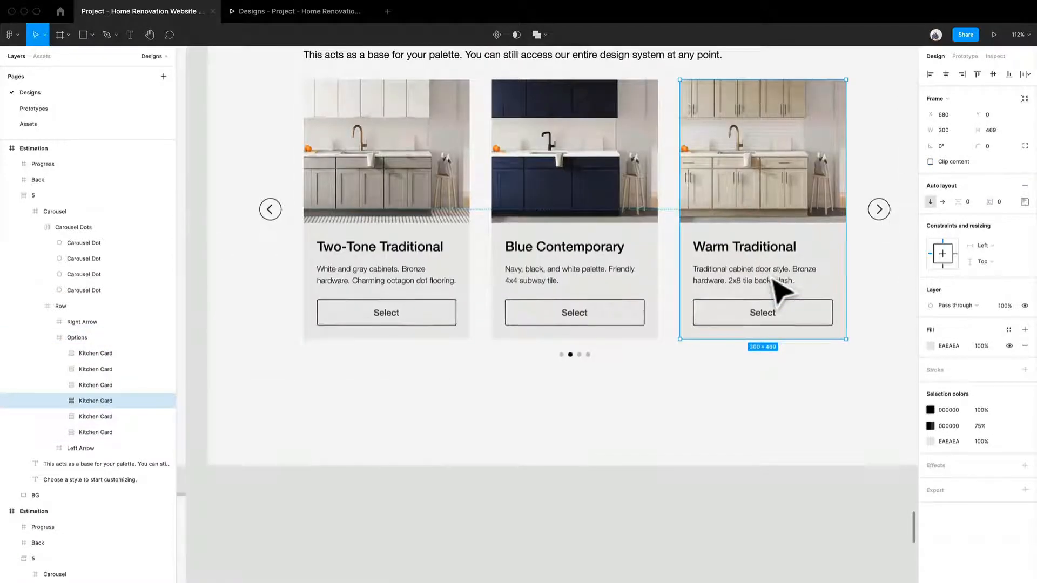
pyautogui.hotkey('ctrl', 'a')
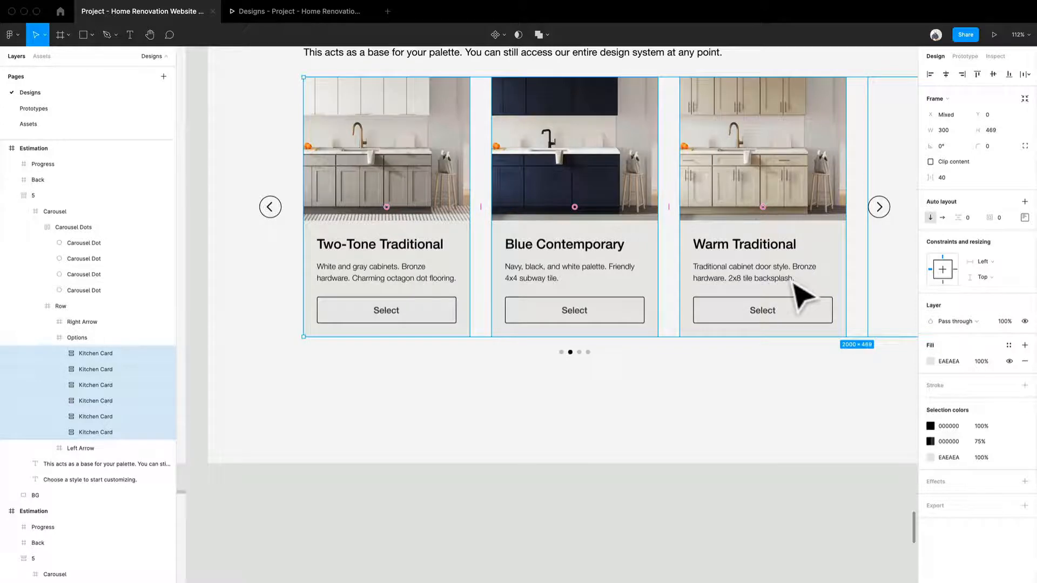
pyautogui.moveTo(793, 282); pyautogui.dragTo(610, 274)
# Step: Align the shifted cards so that Blue Contemporary's left edge lines up with the text above the carousel
pyautogui.keyDown('ctrl'); pyautogui.scroll(1, 254, 114); pyautogui.keyUp('ctrl')
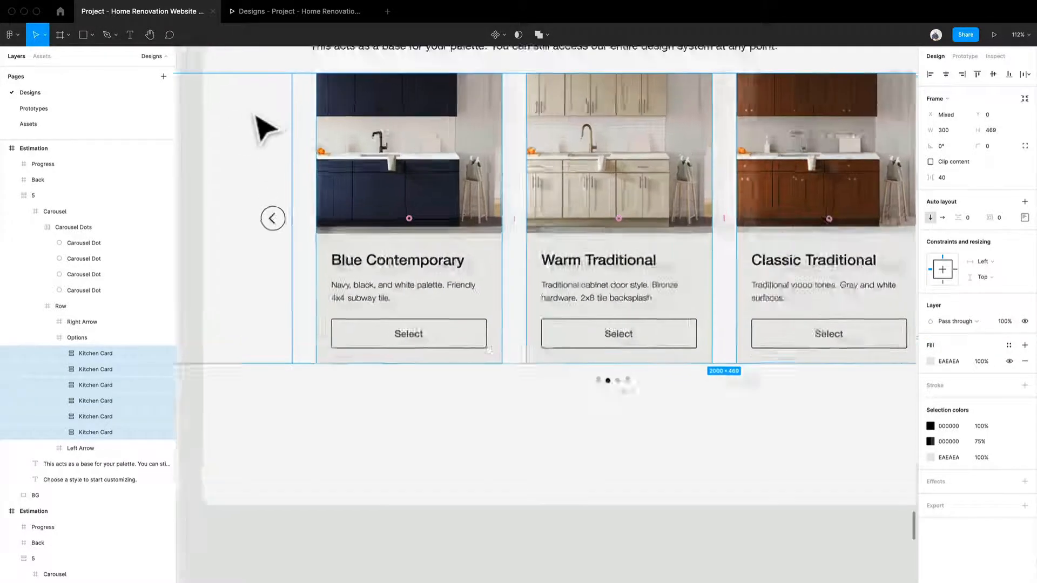
pyautogui.keyDown('ctrl'); pyautogui.scroll(3, 265, 128); pyautogui.keyUp('ctrl')
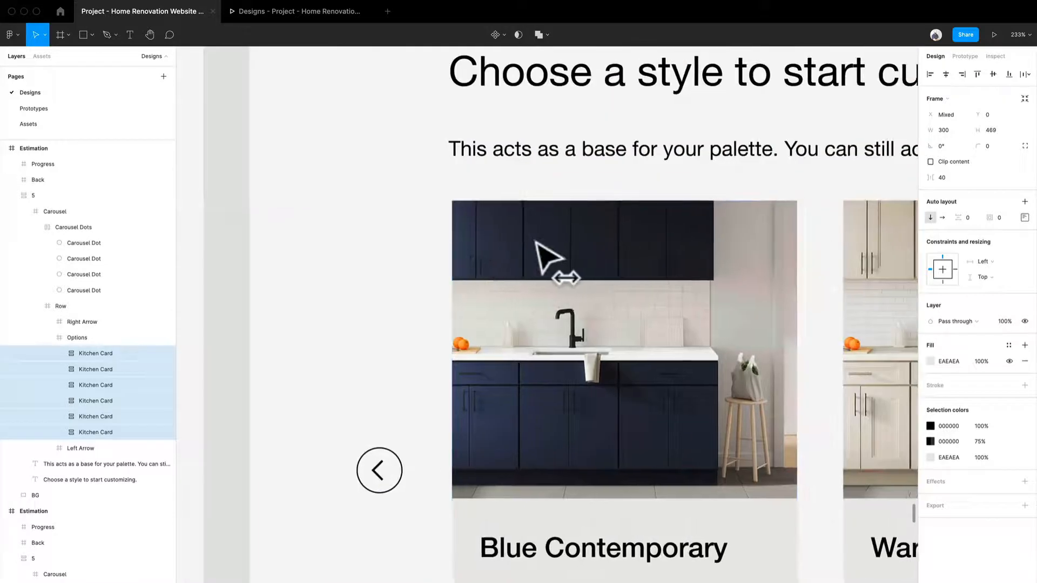
pyautogui.moveTo(536, 241); pyautogui.dragTo(533, 242)
pyautogui.scroll(1, 450, 203)
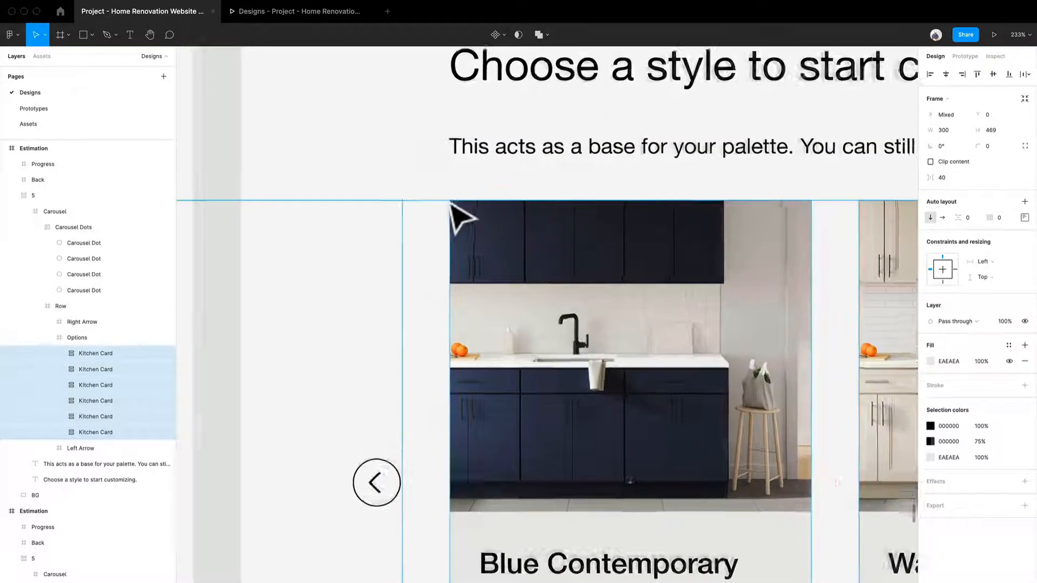
pyautogui.scroll(10, 453, 205)
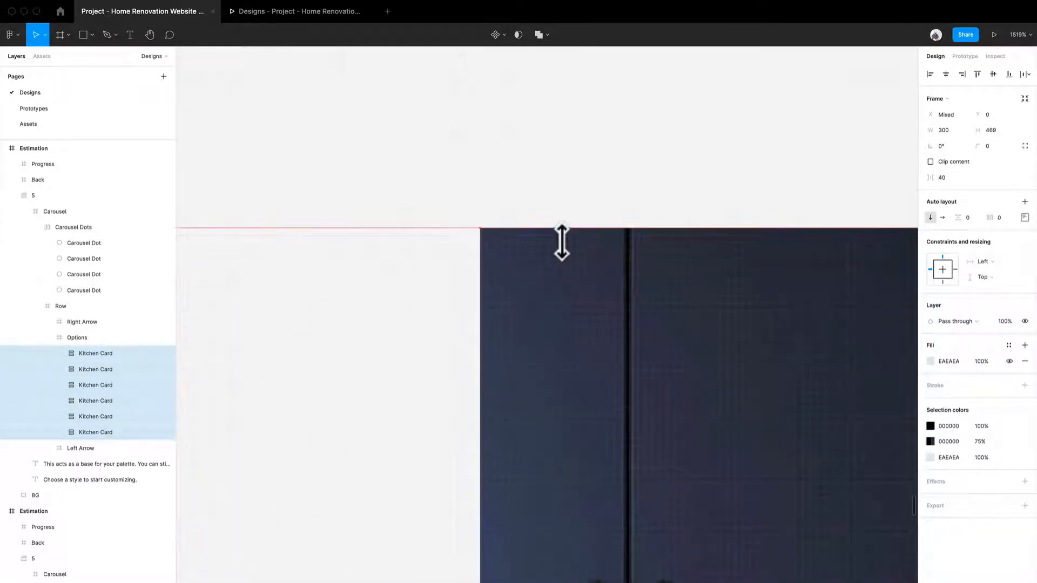
pyautogui.scroll(-10, 562, 243)
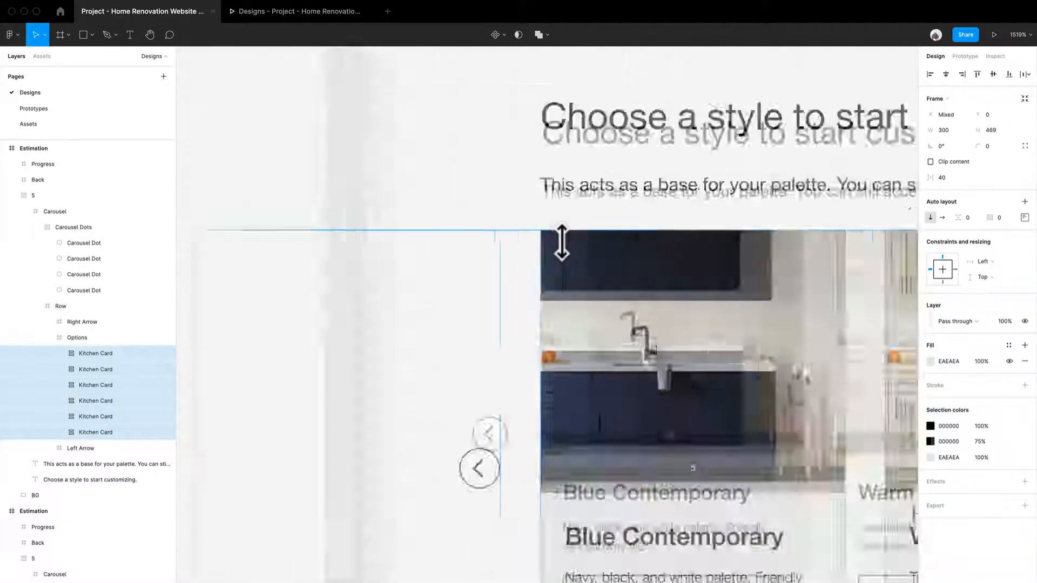
pyautogui.moveTo(722, 384); pyautogui.dragTo(444, 251)
# Step: Duplicate the Estimation frame that starts with Blue Contemporary, placing the copy directly below it at Y 10367
pyautogui.scroll(-5, 474, 342)
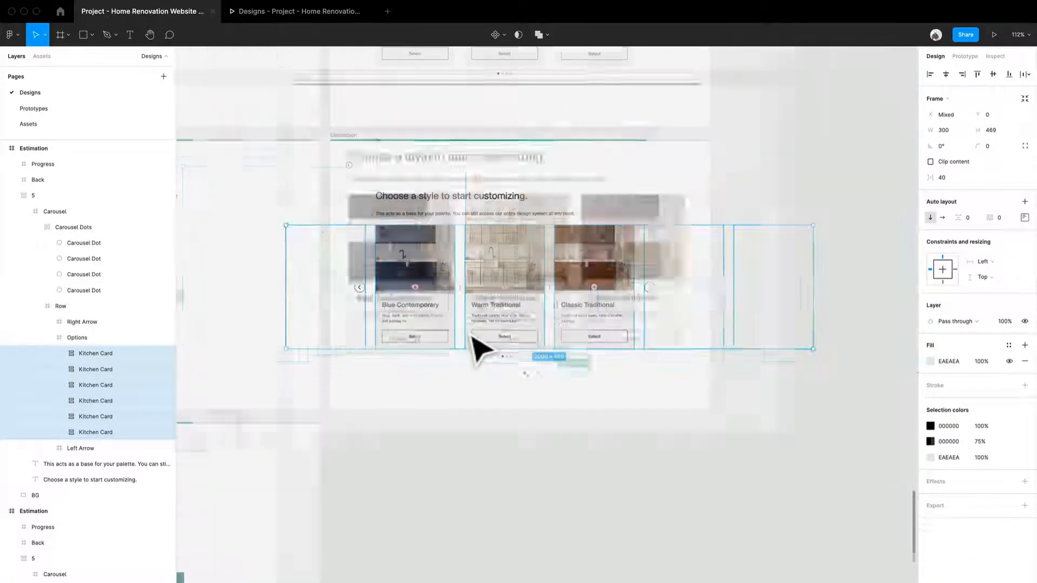
pyautogui.click(470, 475)
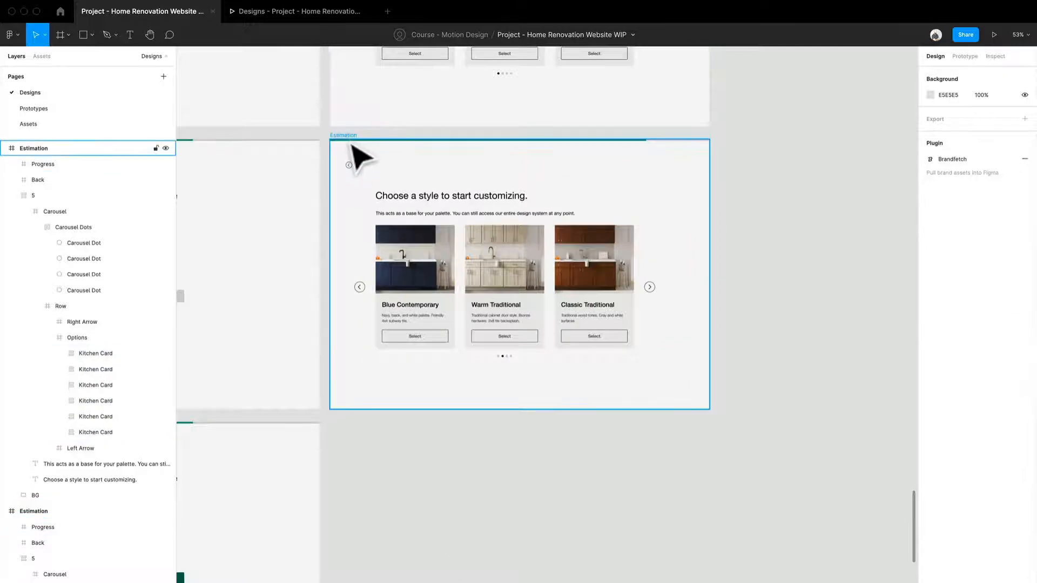
pyautogui.moveTo(359, 156); pyautogui.dragTo(343, 426)
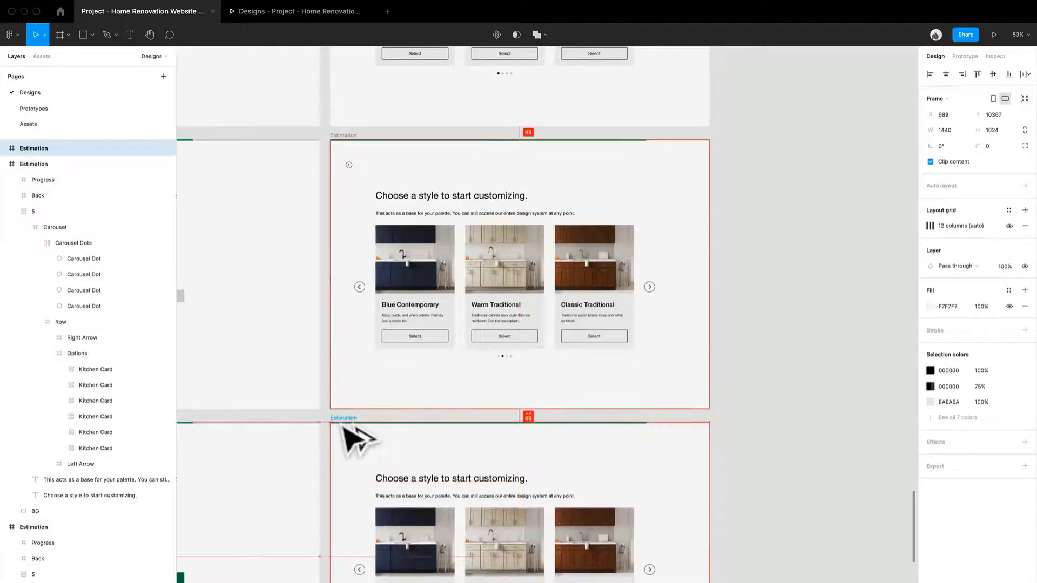
# Step: Move all six Kitchen Cards in the new copy left by one card so that Warm Traditional comes first
pyautogui.scroll(-3, 510, 398)
pyautogui.scroll(5, 562, 331)
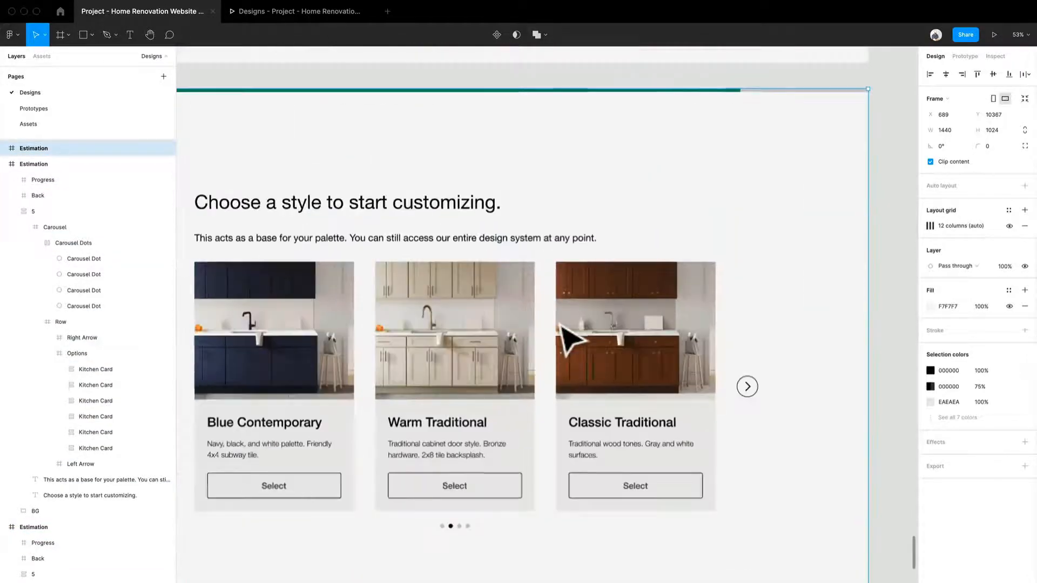
pyautogui.doubleClick(637, 352)
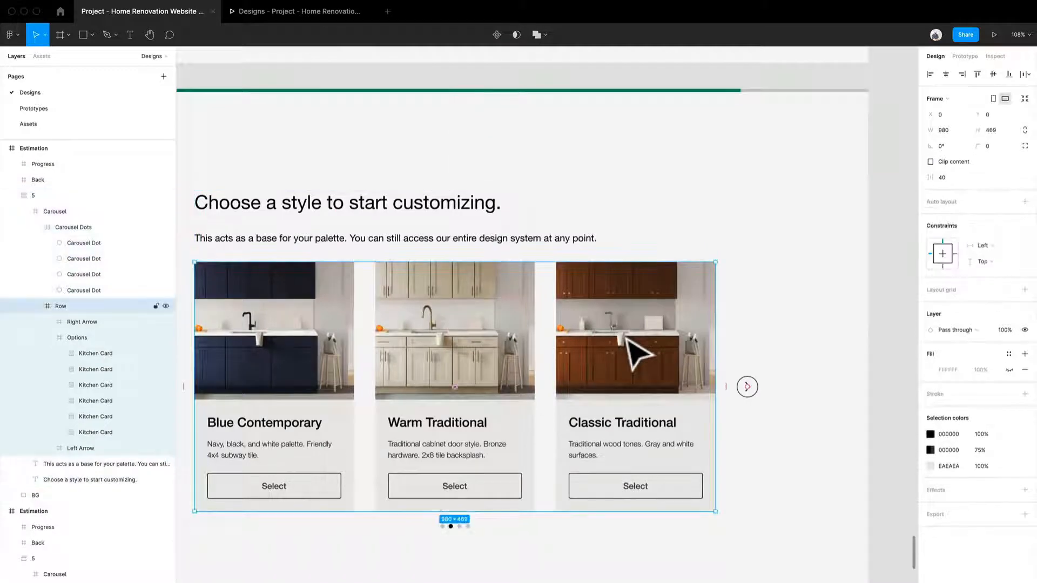
pyautogui.doubleClick(637, 351)
pyautogui.doubleClick(638, 352)
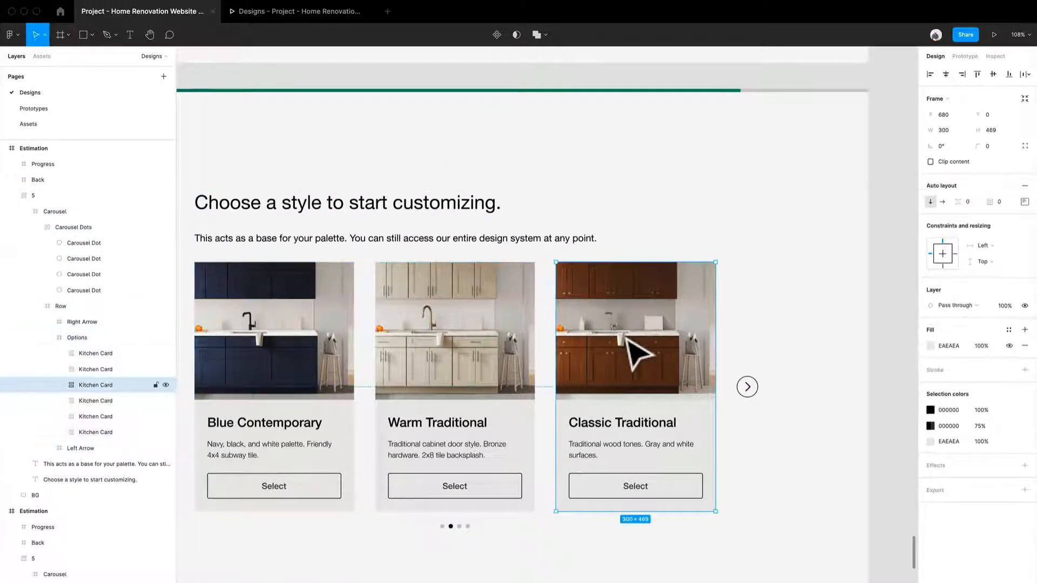
pyautogui.hotkey('ctrl', 'a')
pyautogui.moveTo(642, 358); pyautogui.dragTo(475, 356)
# Step: Nudge the six selected Kitchen Cards until Warm Traditional's left edge lines up with the text above the carousel
pyautogui.scroll(5, 249, 318)
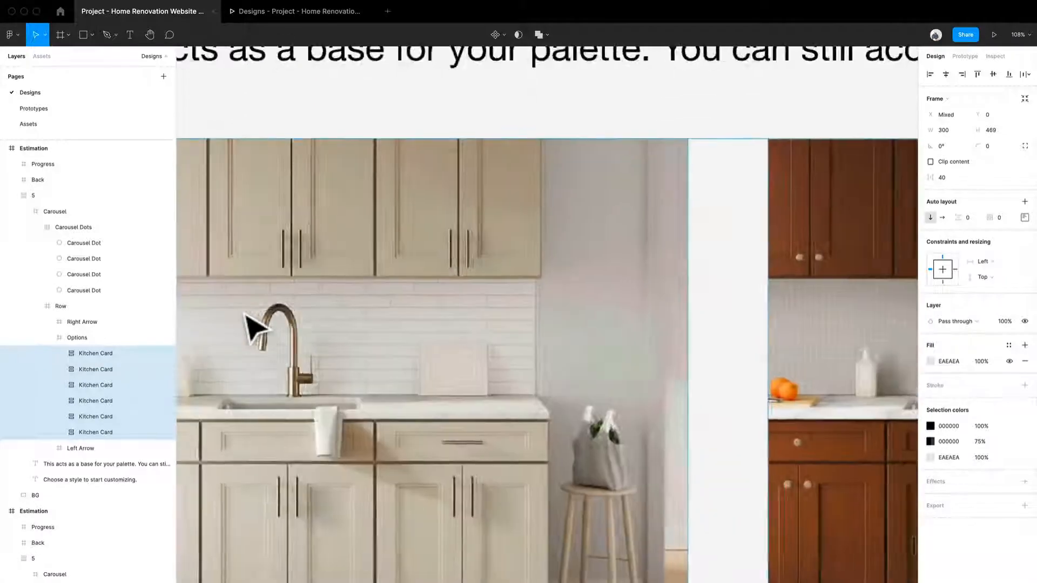
pyautogui.moveTo(254, 329); pyautogui.dragTo(581, 340)
pyautogui.press('Left')
pyautogui.press('Left')
pyautogui.press('Left')
pyautogui.press('Left')
pyautogui.press('Left')
pyautogui.press('Left')
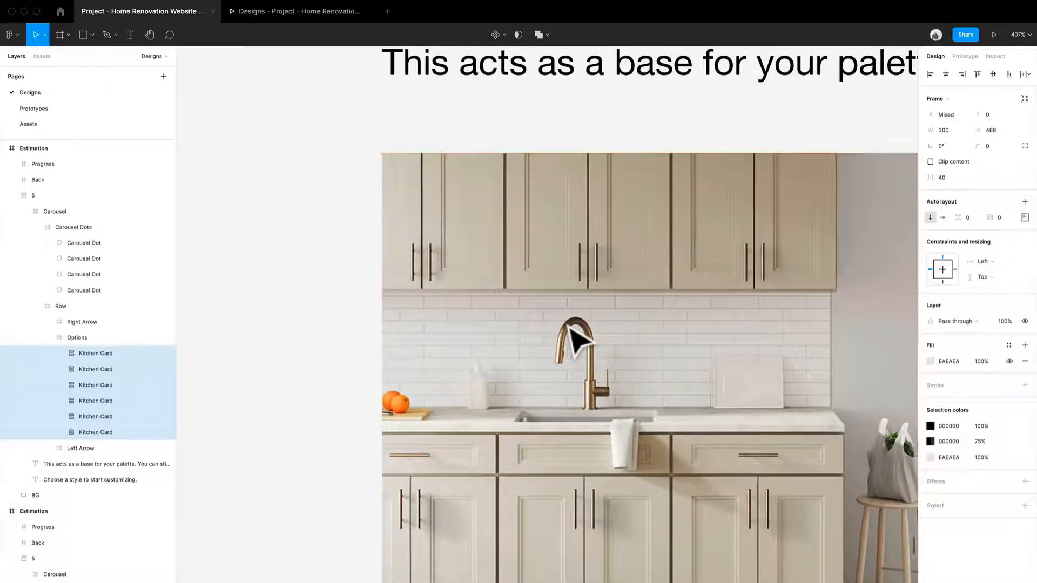
pyautogui.press('Right')
# Step: Recolor the carousel dots below the Warm Traditional state, making the third dot black 000000 and the second dot gray C4C4C4
pyautogui.scroll(-10, 574, 336)
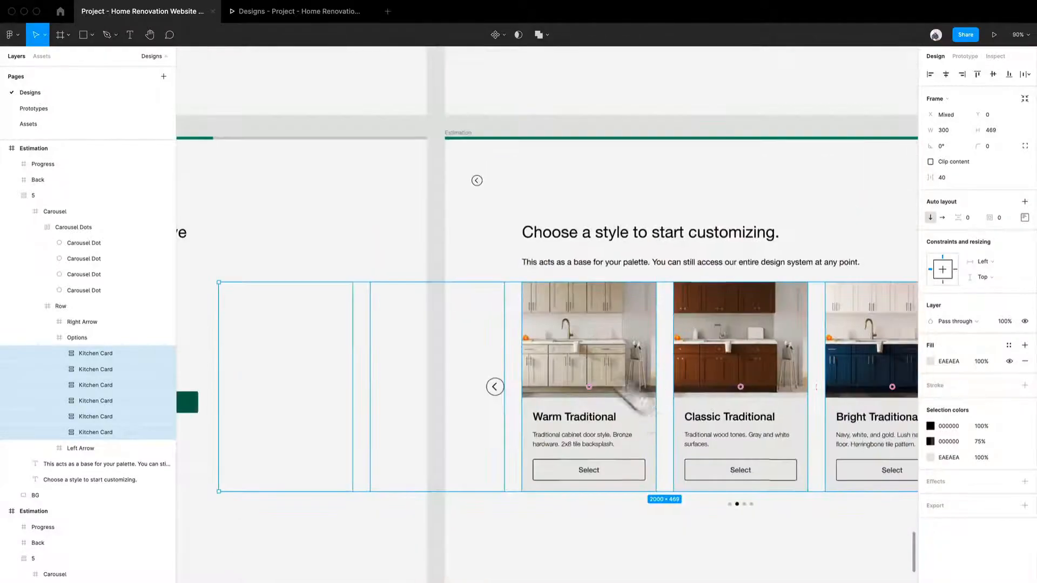
pyautogui.scroll(8, 616, 324)
pyautogui.scroll(2, 627, 362)
pyautogui.click(621, 364)
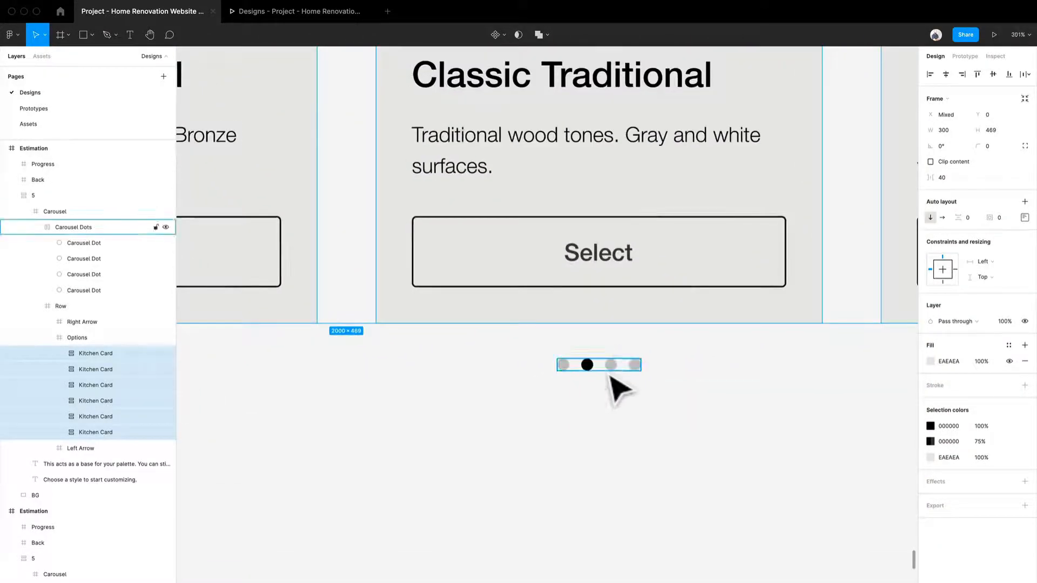
pyautogui.click(617, 373)
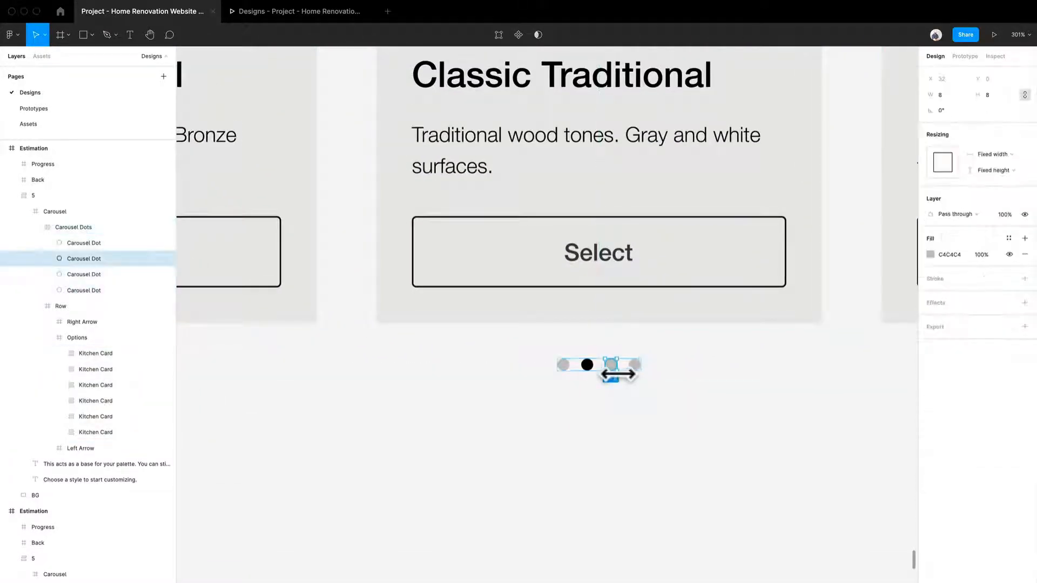
pyautogui.press('i')
pyautogui.click(587, 366)
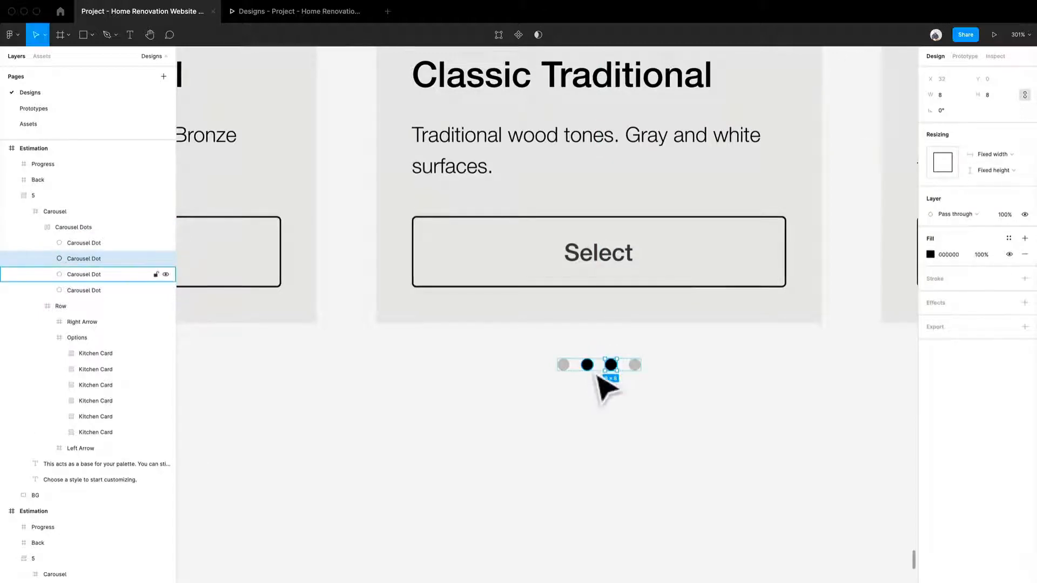
pyautogui.click(594, 374)
pyautogui.press('i')
pyautogui.click(564, 365)
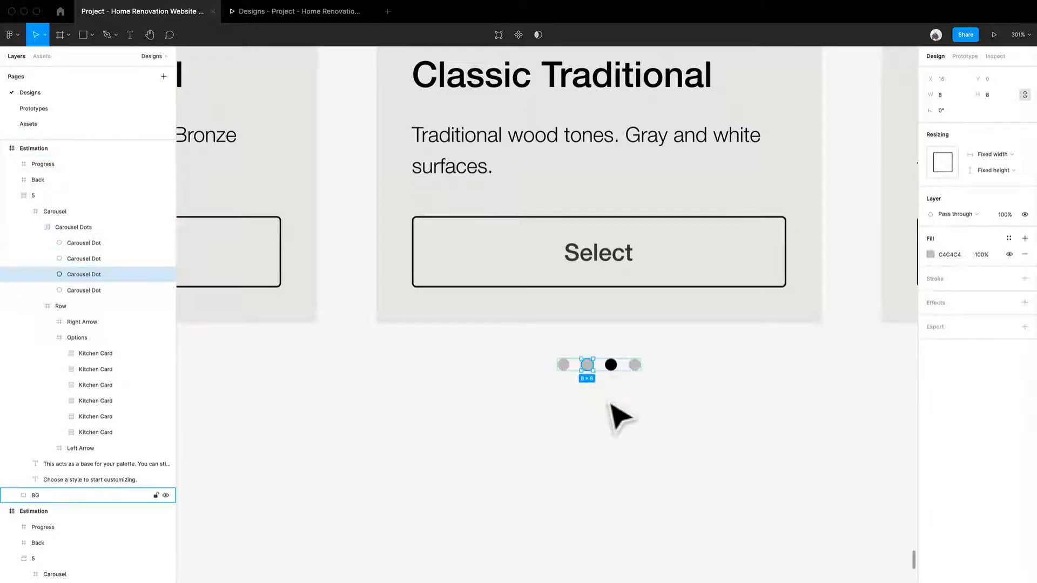
# Step: Duplicate the Estimation frame that starts with Warm Traditional, placing the copy directly below it at Y 11440
pyautogui.scroll(-5, 615, 414)
pyautogui.click(613, 429)
pyautogui.scroll(-3, 613, 428)
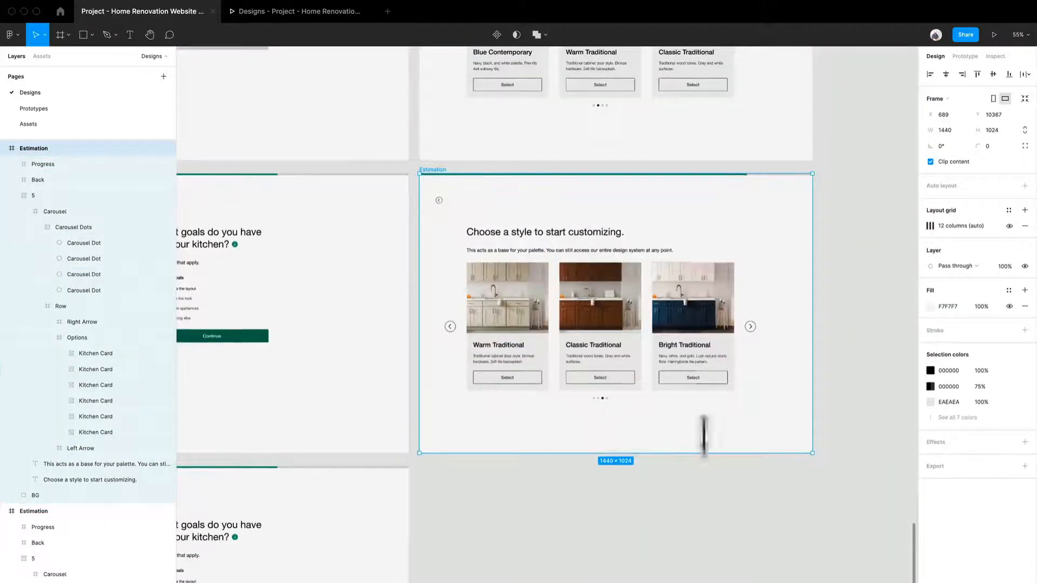
pyautogui.scroll(5, 703, 435)
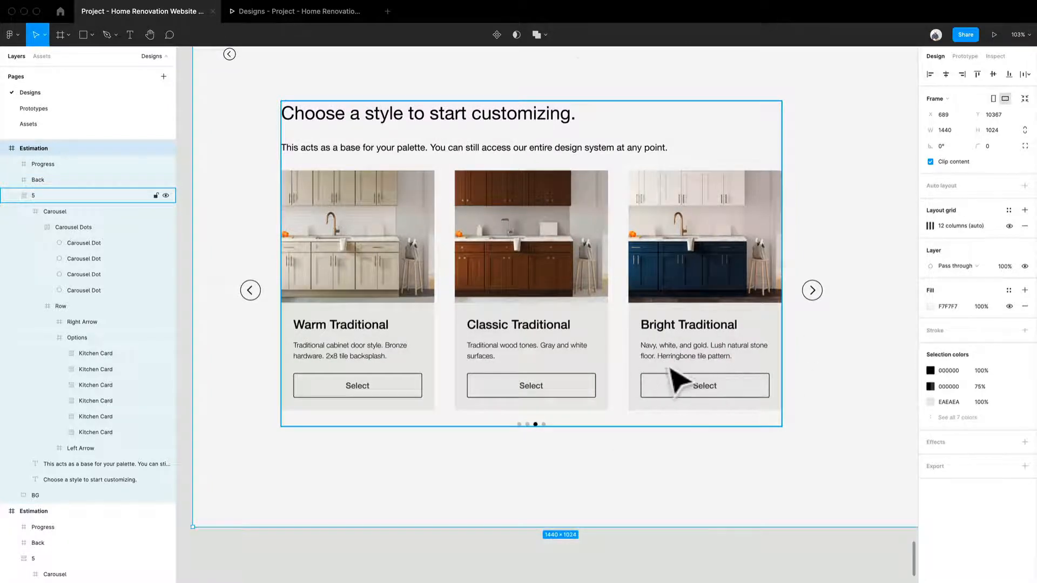
pyautogui.scroll(-5, 678, 380)
pyautogui.click(653, 463)
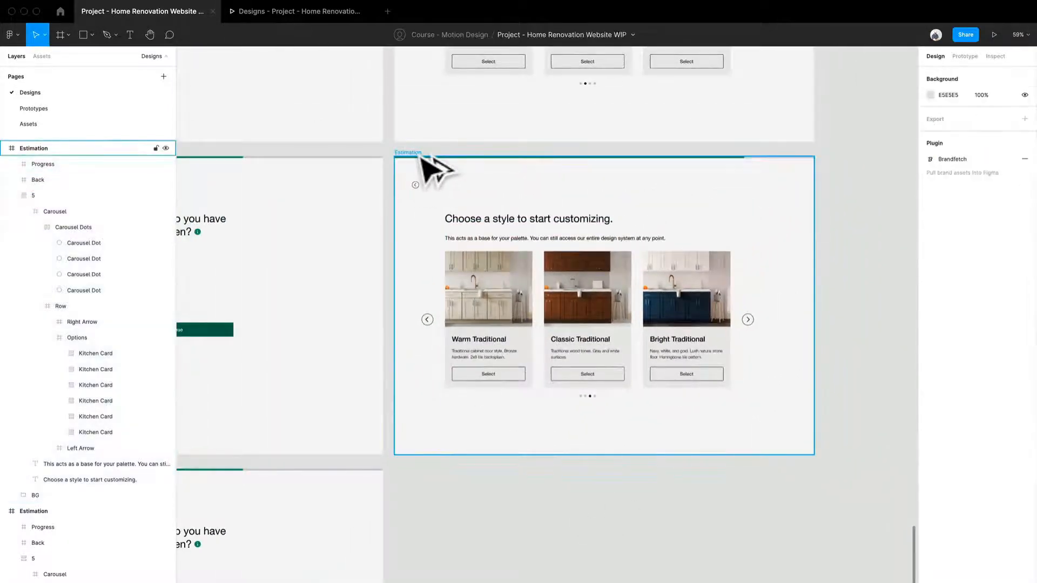
pyautogui.moveTo(421, 157); pyautogui.dragTo(437, 475)
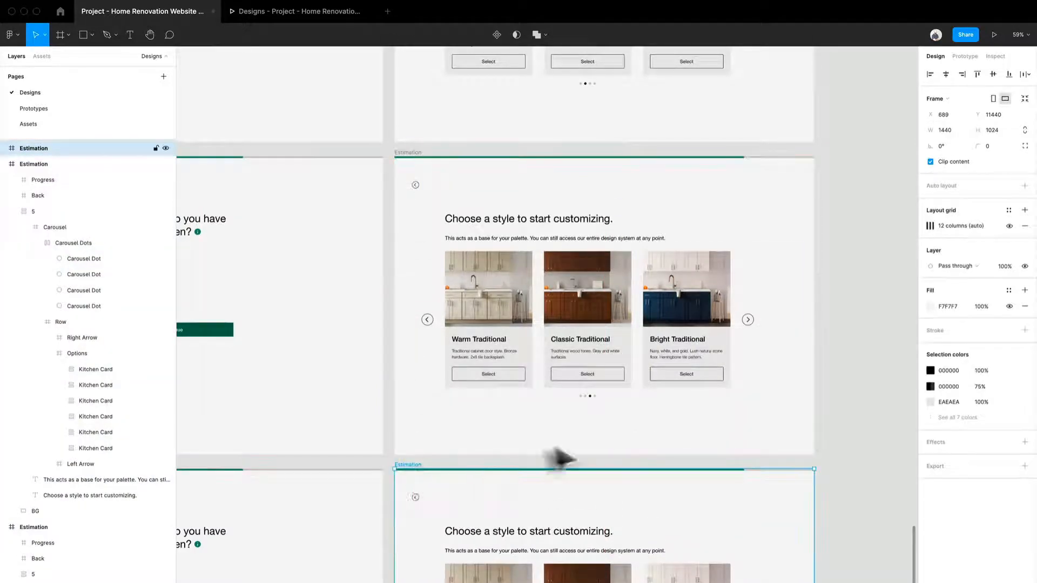
# Step: Remove the stroke from the Select button on the Bright Traditional card in the newly duplicated Estimation frame
pyautogui.scroll(-3, 686, 476)
pyautogui.scroll(5, 711, 555)
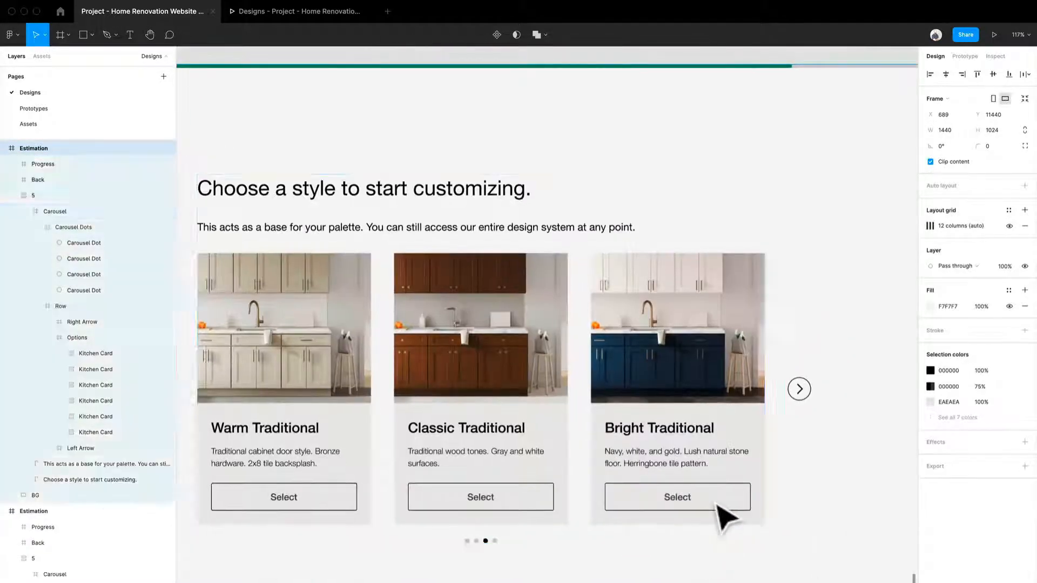
pyautogui.click(717, 505)
pyautogui.doubleClick(718, 505)
pyautogui.doubleClick(717, 505)
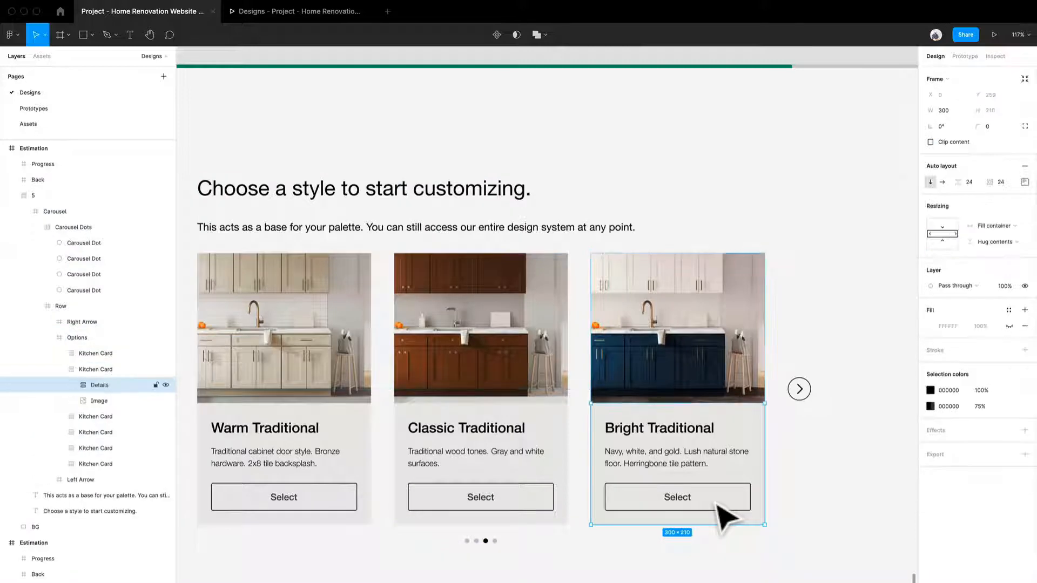
pyautogui.doubleClick(718, 506)
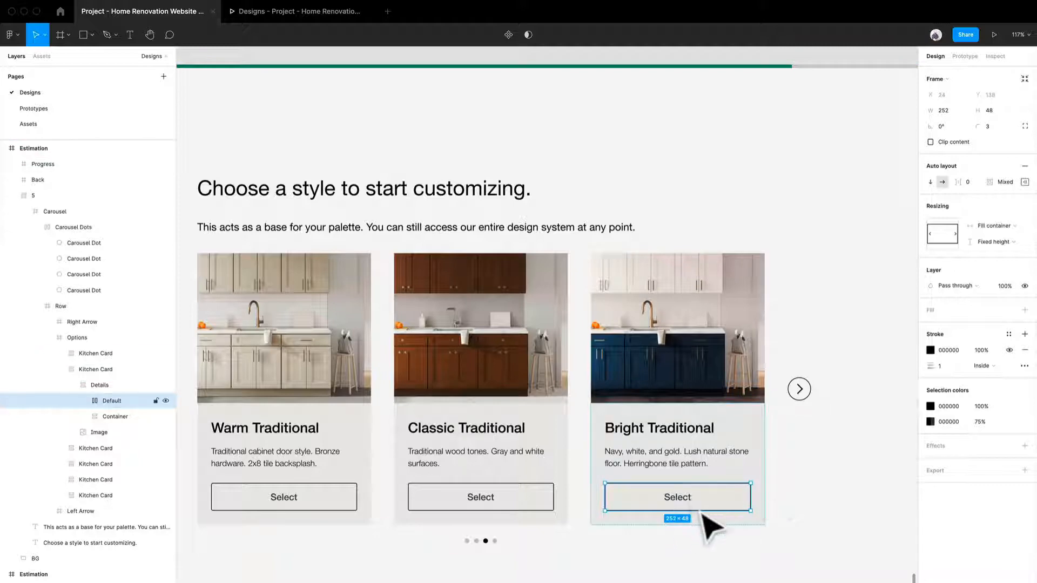
pyautogui.scroll(3, 708, 528)
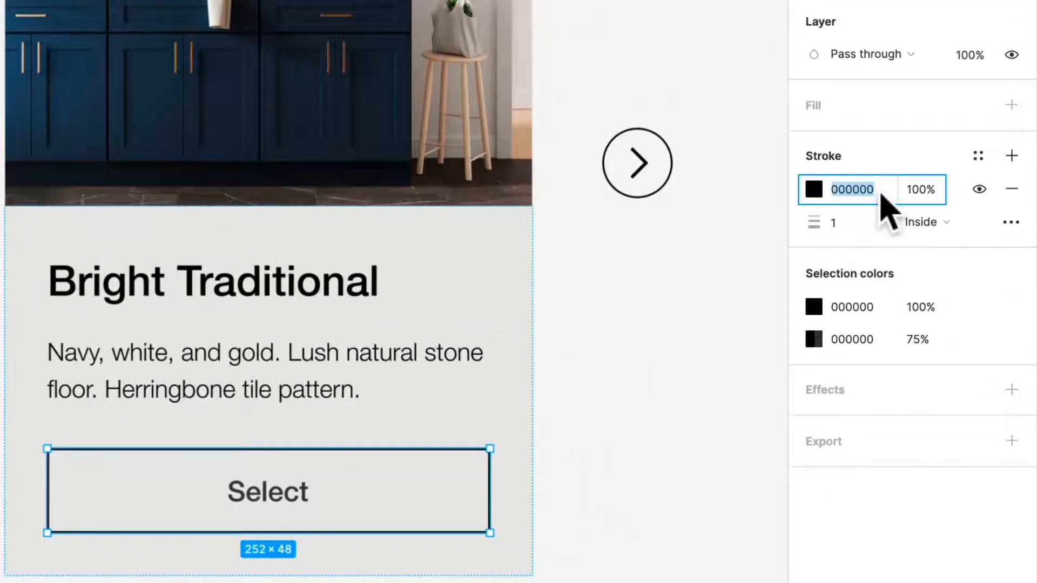
pyautogui.click(1012, 189)
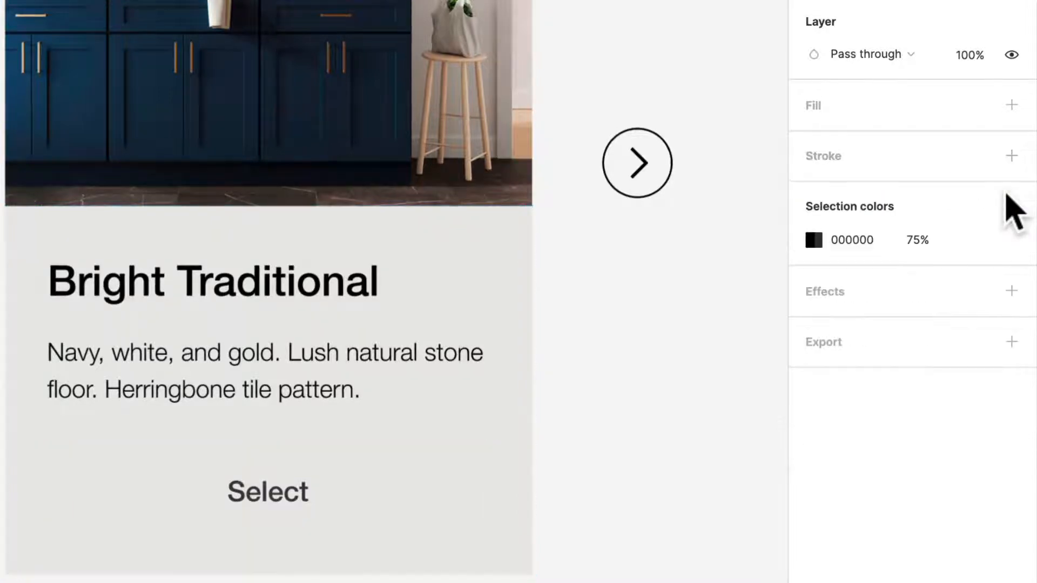
# Step: Give the Bright Traditional card's Select button a solid black 000000 fill
pyautogui.click(1012, 105)
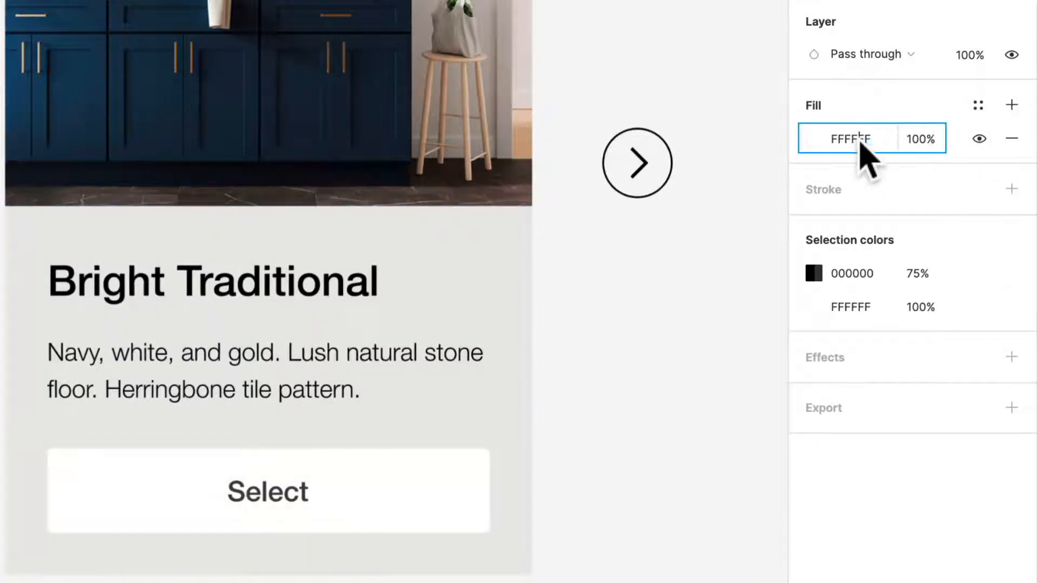
pyautogui.click(860, 141)
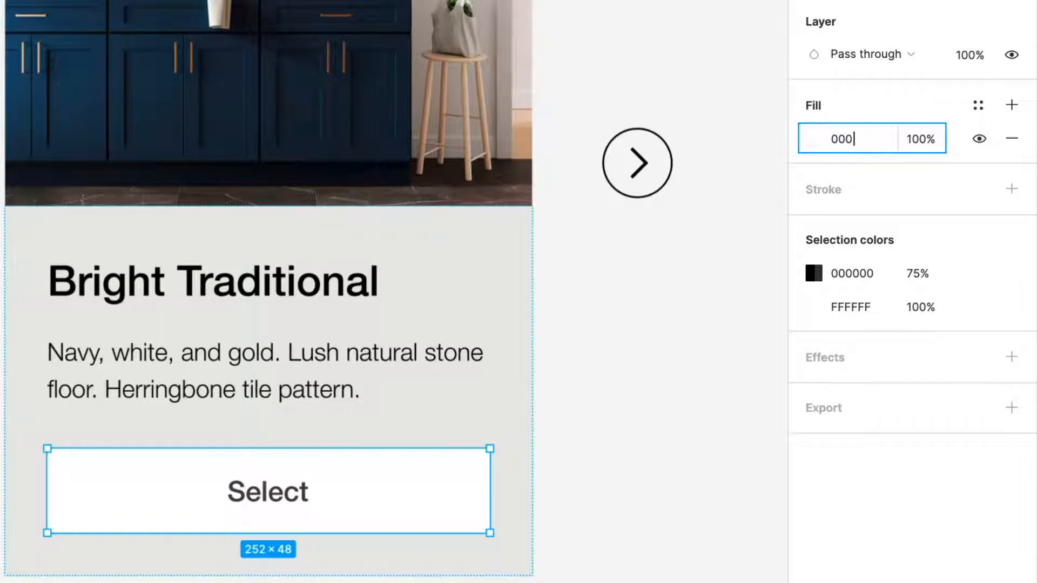
pyautogui.write('000')
pyautogui.press('Return')
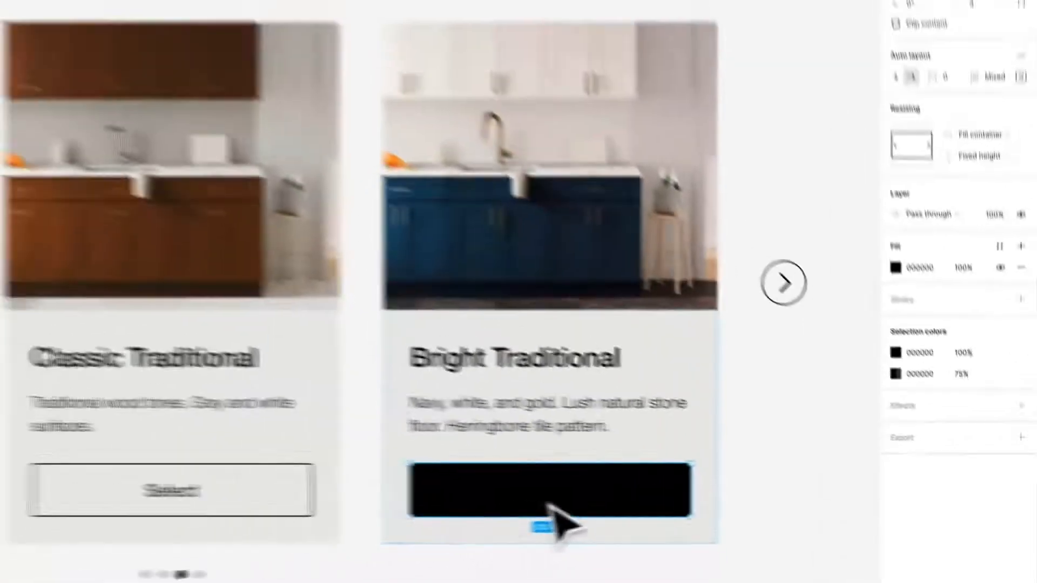
# Step: Recolor the Select label on the black Bright Traditional button to white FFFFFF at 100% opacity
pyautogui.doubleClick(549, 507)
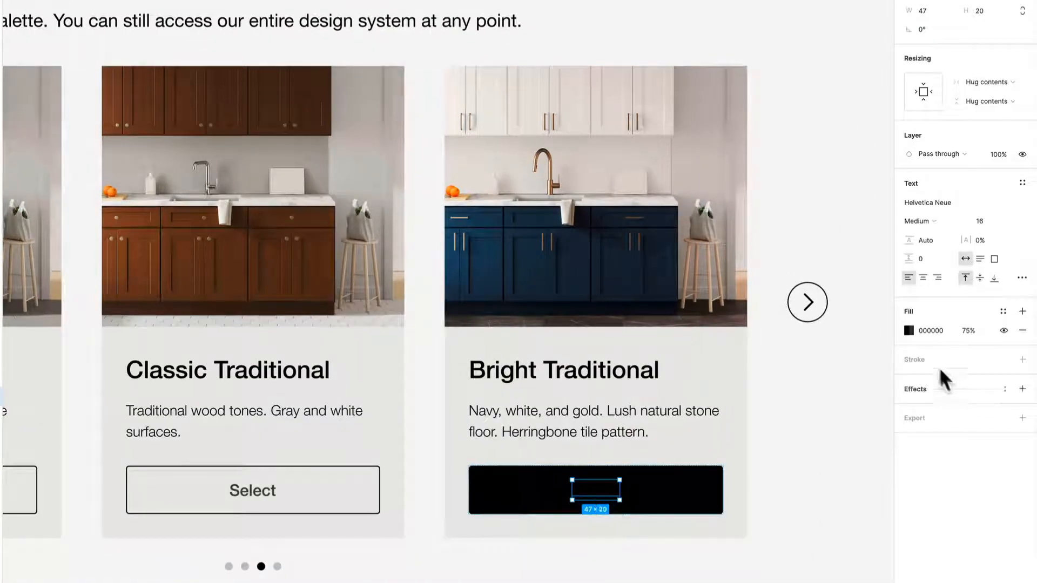
pyautogui.write('fff')
pyautogui.press('Return')
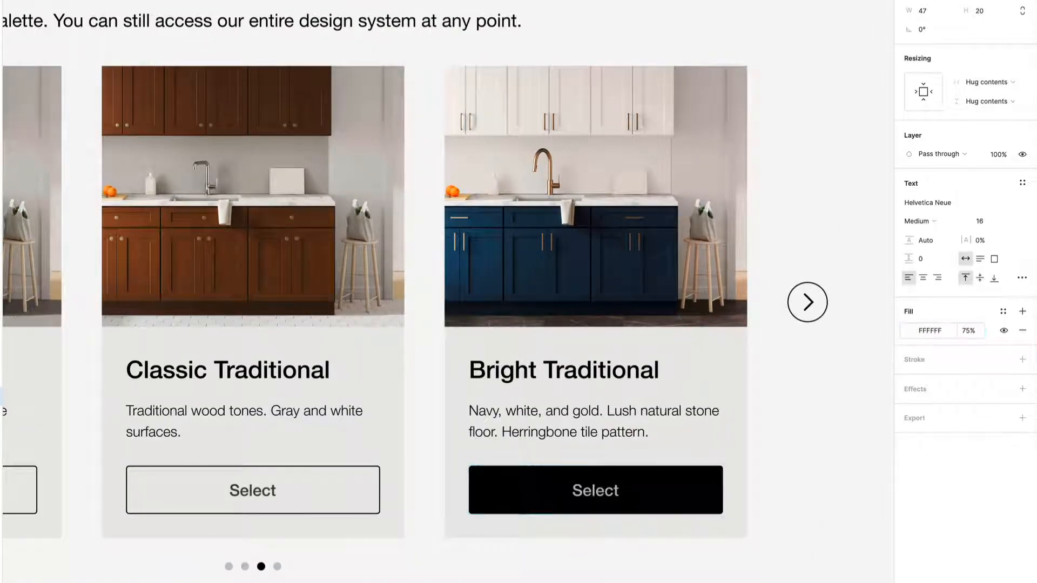
pyautogui.click(968, 329)
pyautogui.write('100')
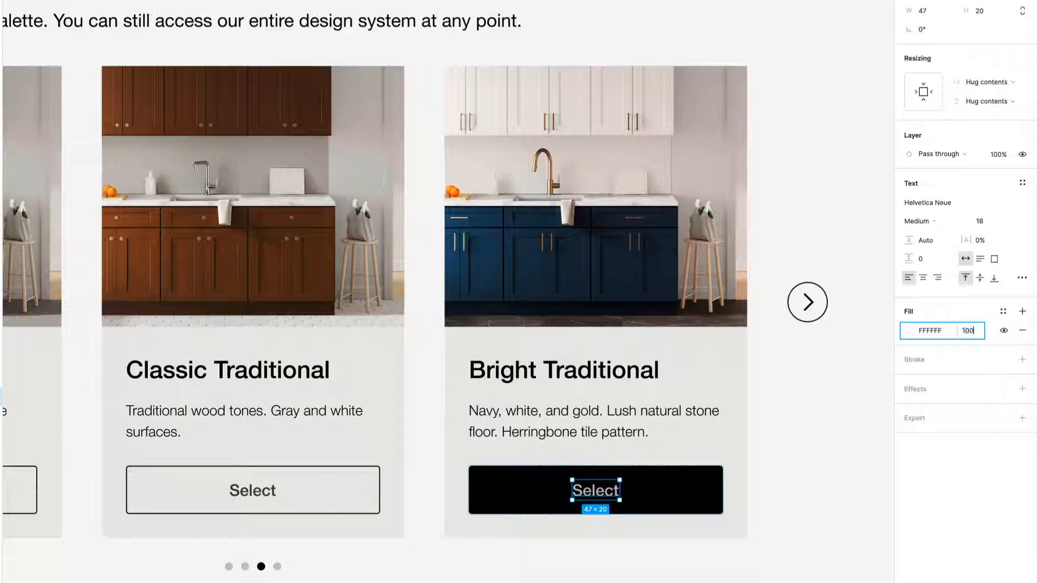
pyautogui.press('Return')
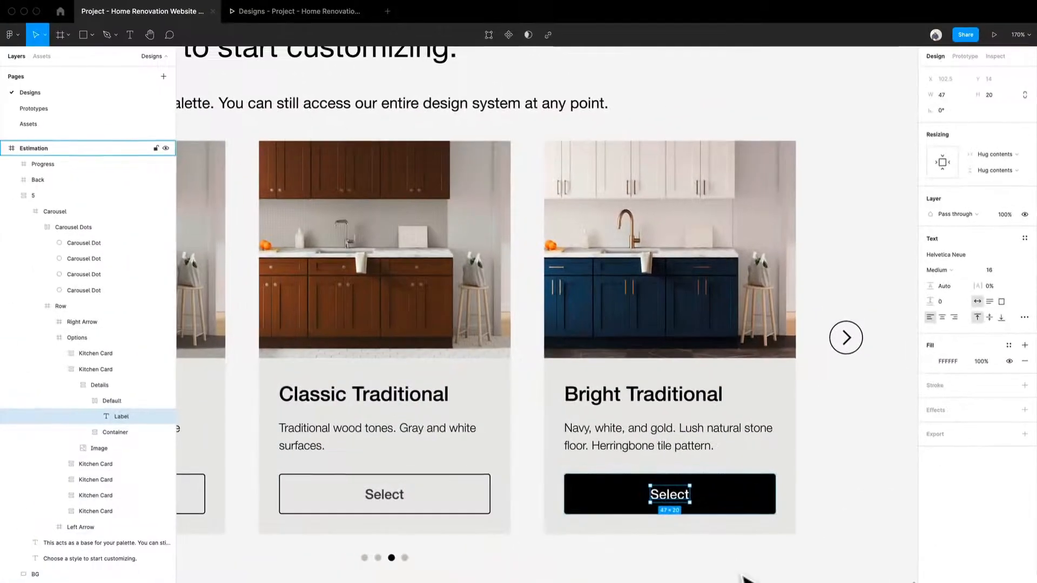
# Step: Duplicate the Estimation frame with the black Select button, placing the copy directly below it at Y 12513
pyautogui.click(745, 579)
pyautogui.scroll(-10, 745, 580)
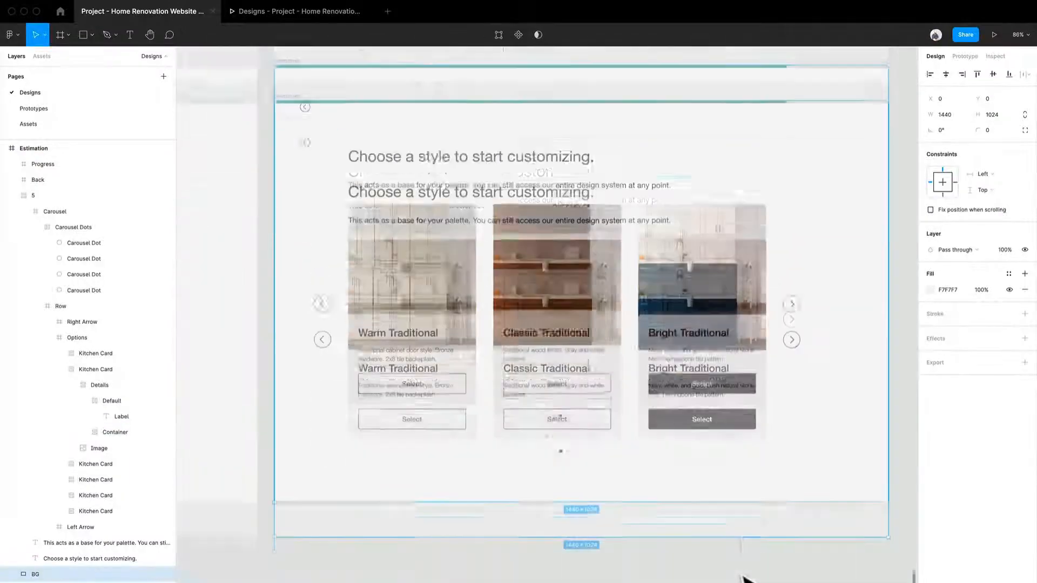
pyautogui.scroll(2, 693, 508)
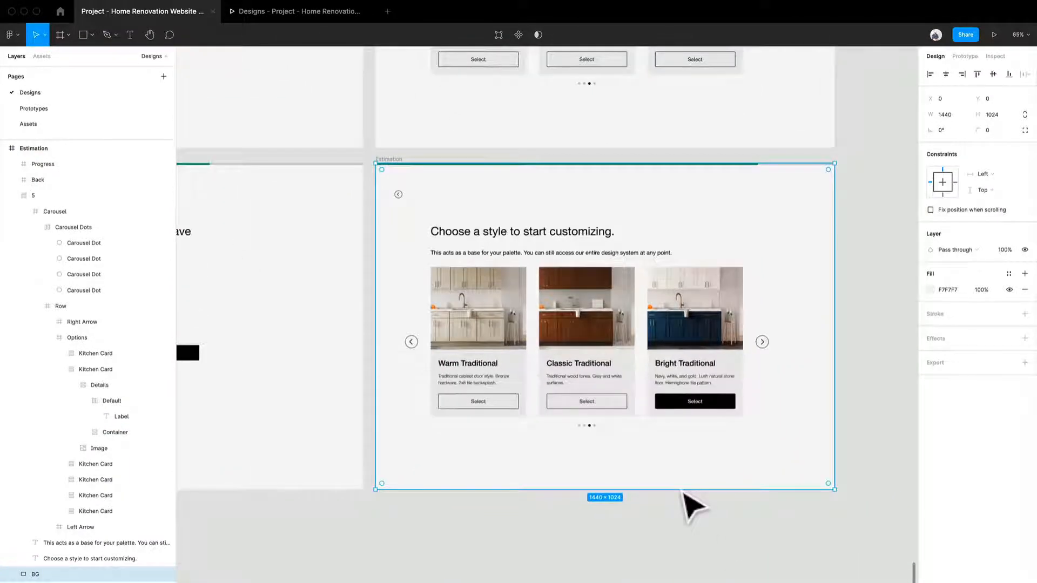
pyautogui.click(689, 502)
pyautogui.scroll(-2, 637, 427)
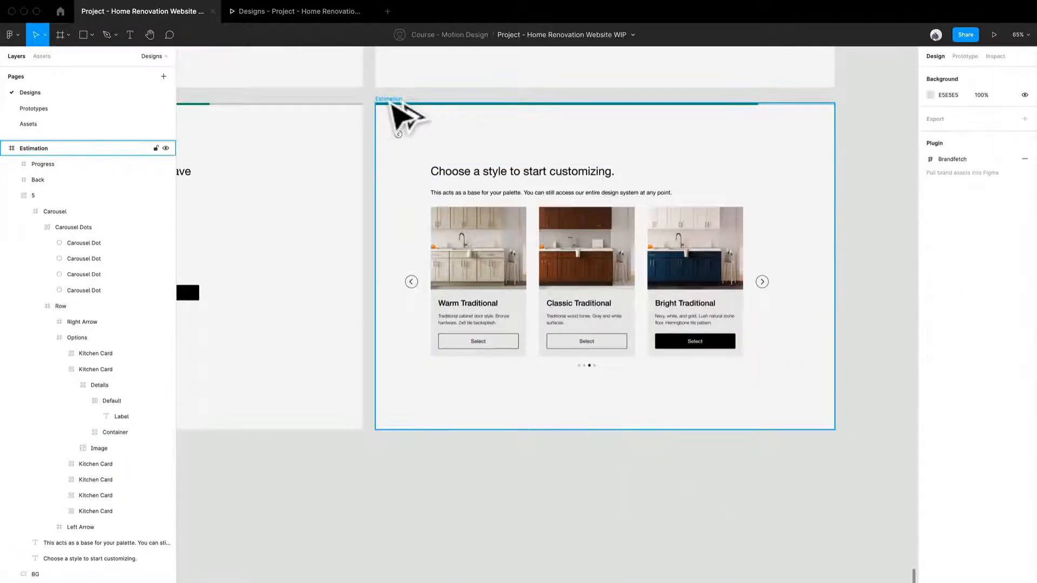
pyautogui.keyDown('alt'); pyautogui.moveTo(393, 105); pyautogui.dragTo(427, 456); pyautogui.keyUp('alt')
pyautogui.hotkey('shift', '2')
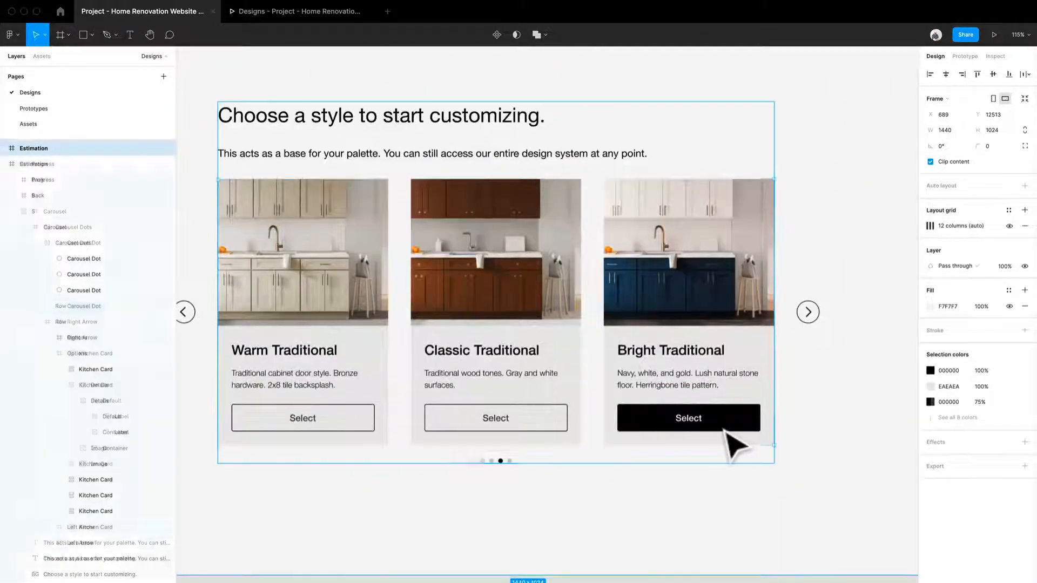
# Step: Recolor the Bright Traditional Select button in the new copy to green 165A4A, sampled from the Continue button on a kitchen goals frame
pyautogui.click(737, 440)
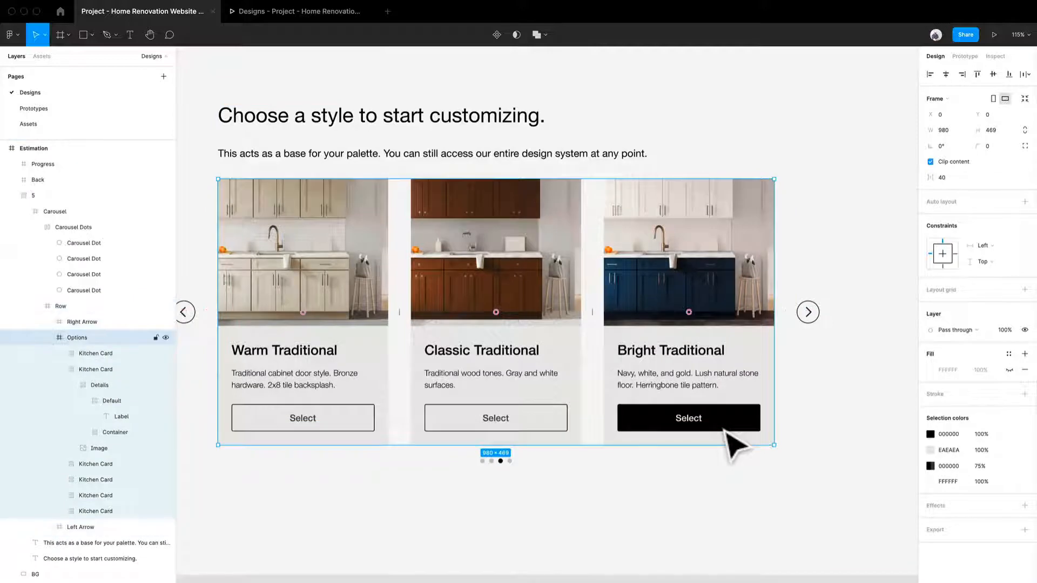
pyautogui.doubleClick(727, 430)
pyautogui.doubleClick(727, 430)
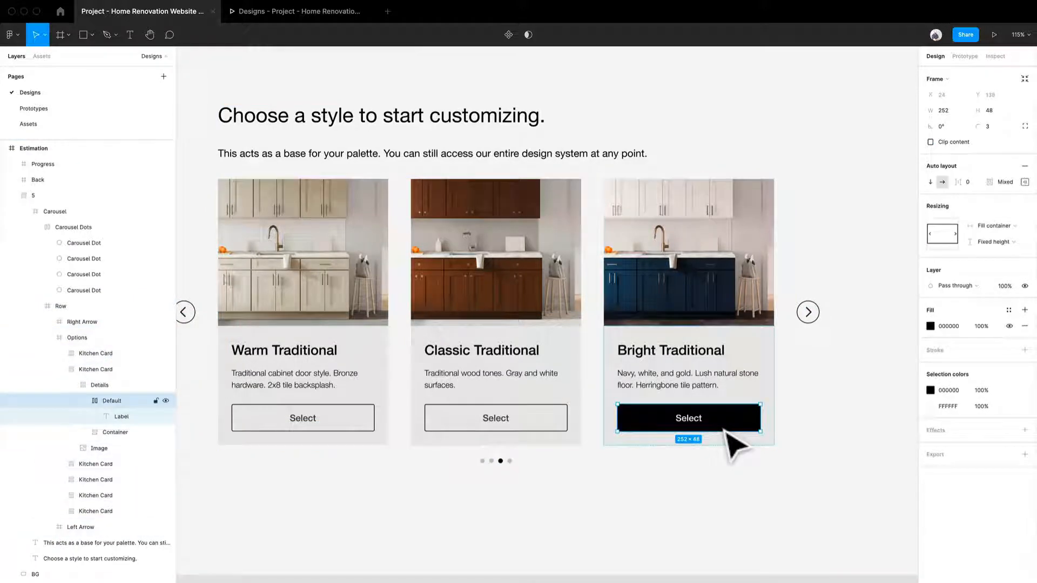
pyautogui.click(930, 327)
pyautogui.click(814, 476)
pyautogui.scroll(-5, 541, 419)
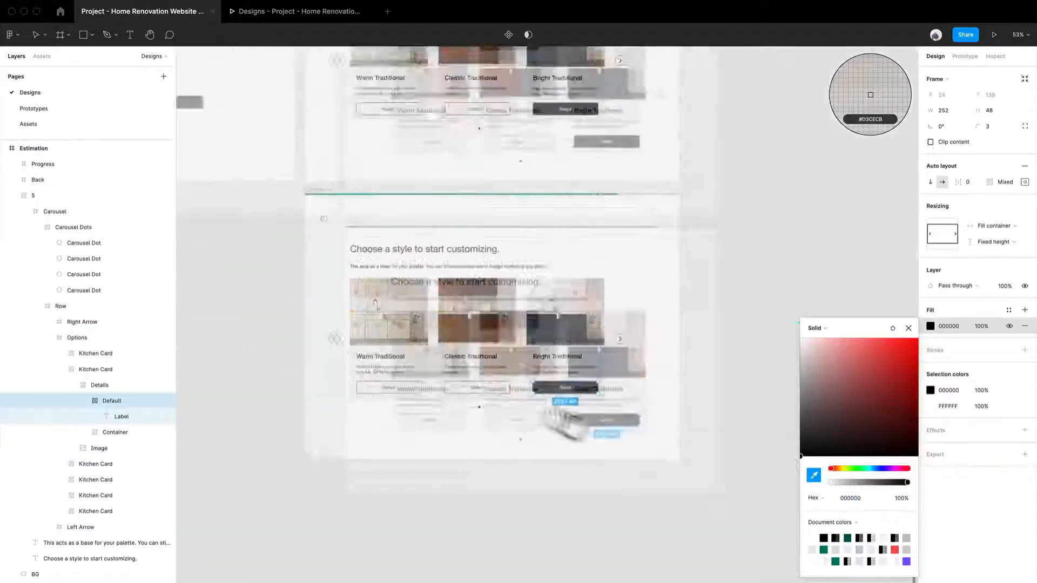
pyautogui.moveTo(567, 433); pyautogui.dragTo(735, 524)
pyautogui.moveTo(435, 303); pyautogui.dragTo(600, 556)
pyautogui.scroll(5, 563, 216)
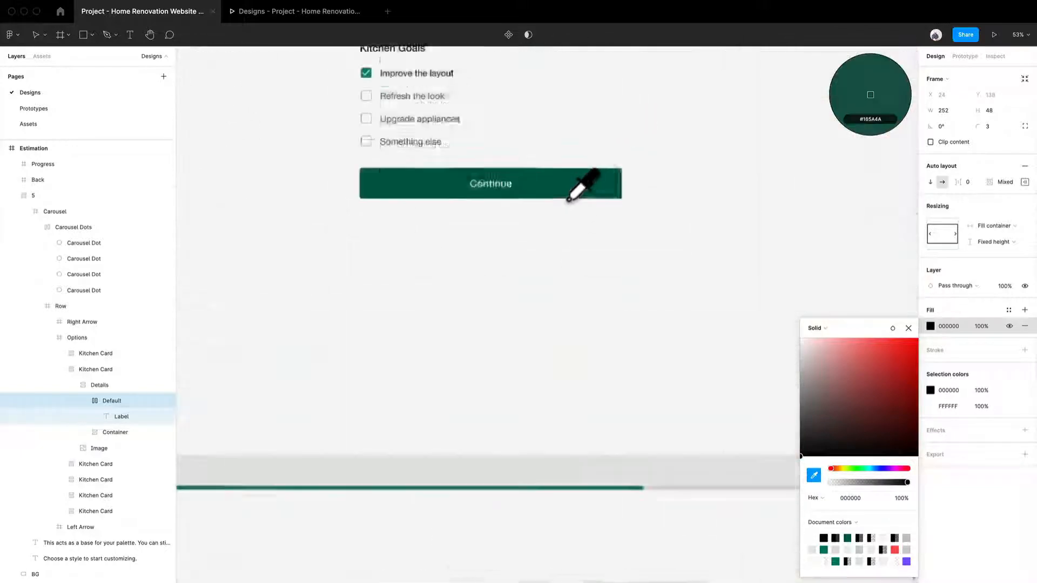
pyautogui.click(577, 192)
pyautogui.scroll(-5, 577, 192)
pyautogui.scroll(-10, 575, 192)
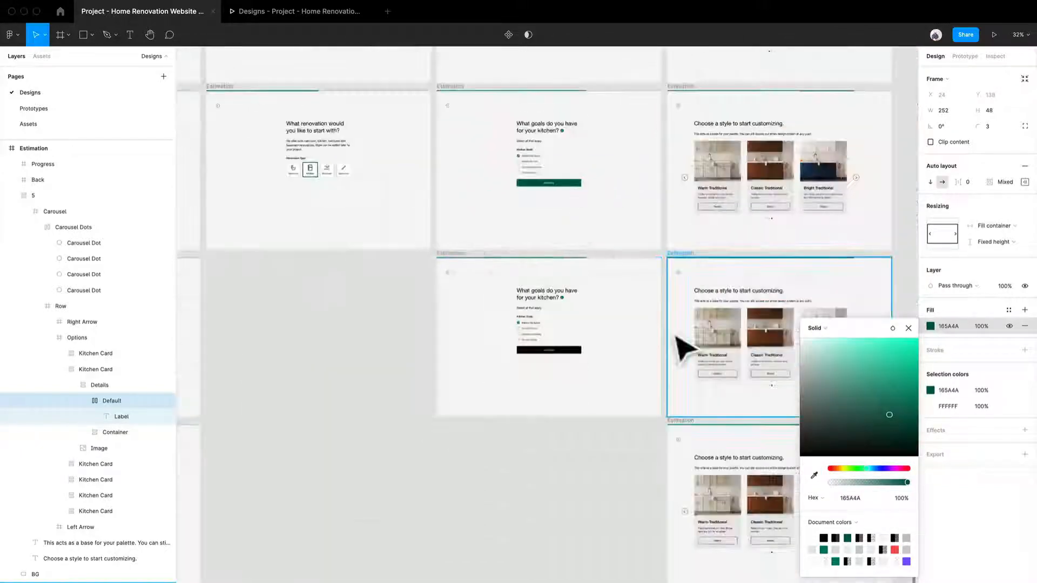
pyautogui.click(739, 244)
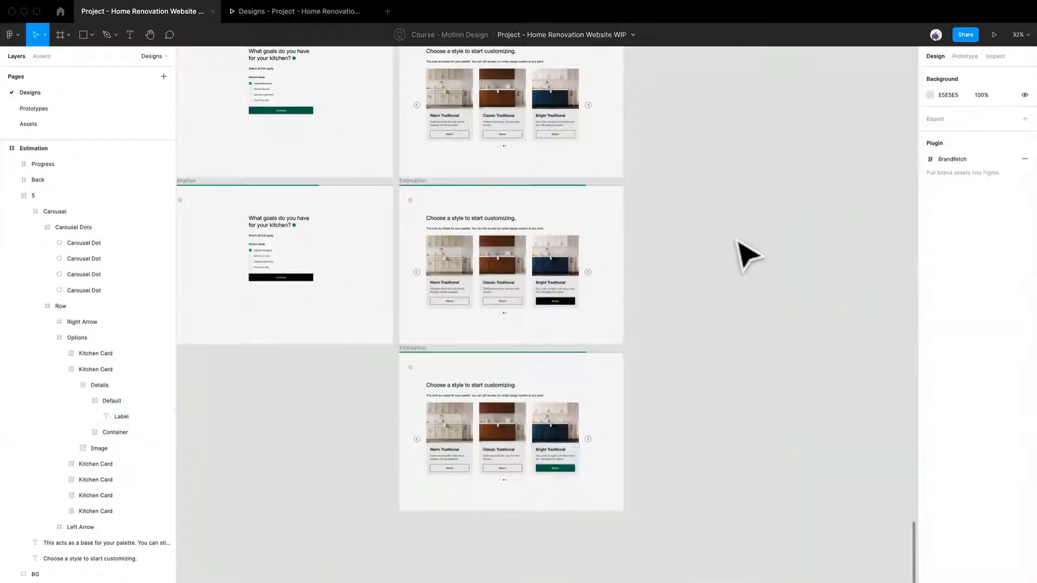
# Step: Review the Estimation frames, from the home and renovation questions through to the carousel states with the black and green Select buttons
pyautogui.moveTo(491, 277); pyautogui.dragTo(669, 375)
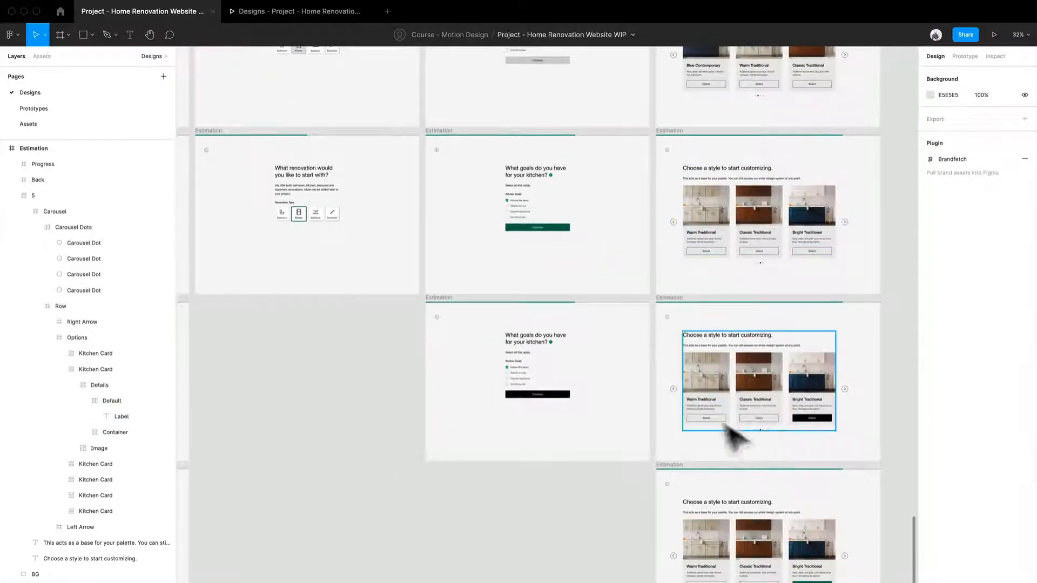
pyautogui.moveTo(294, 257); pyautogui.dragTo(528, 441)
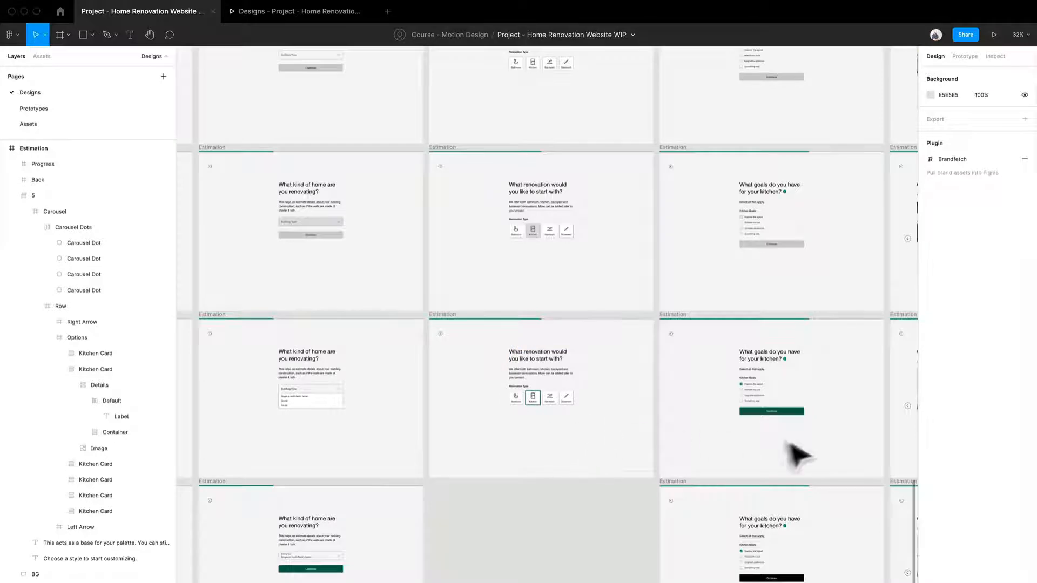
pyautogui.moveTo(805, 438); pyautogui.dragTo(598, 286)
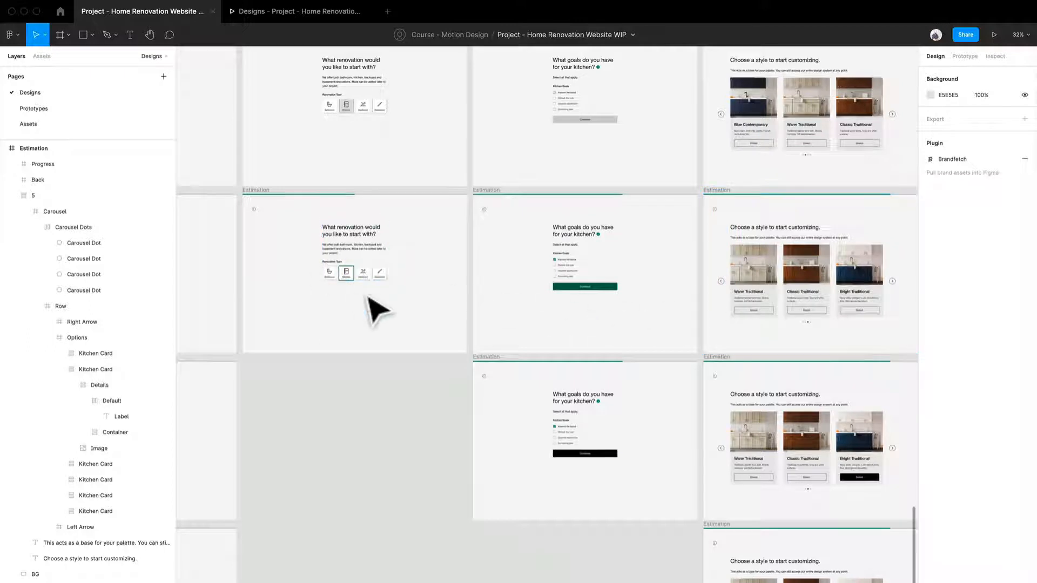
pyautogui.moveTo(733, 443); pyautogui.dragTo(607, 352)
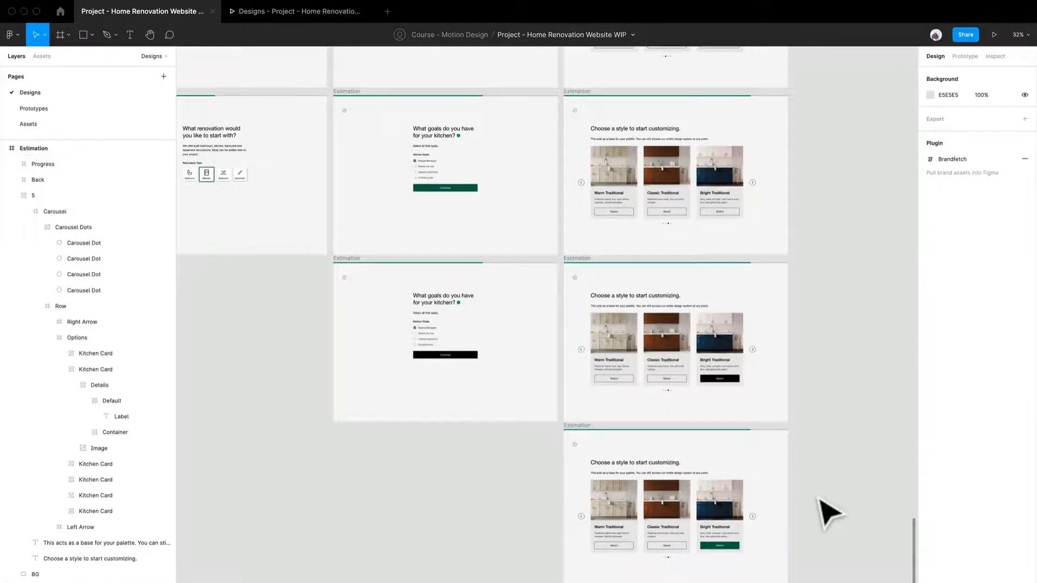
pyautogui.scroll(5, 804, 524)
pyautogui.moveTo(803, 523); pyautogui.dragTo(847, 374)
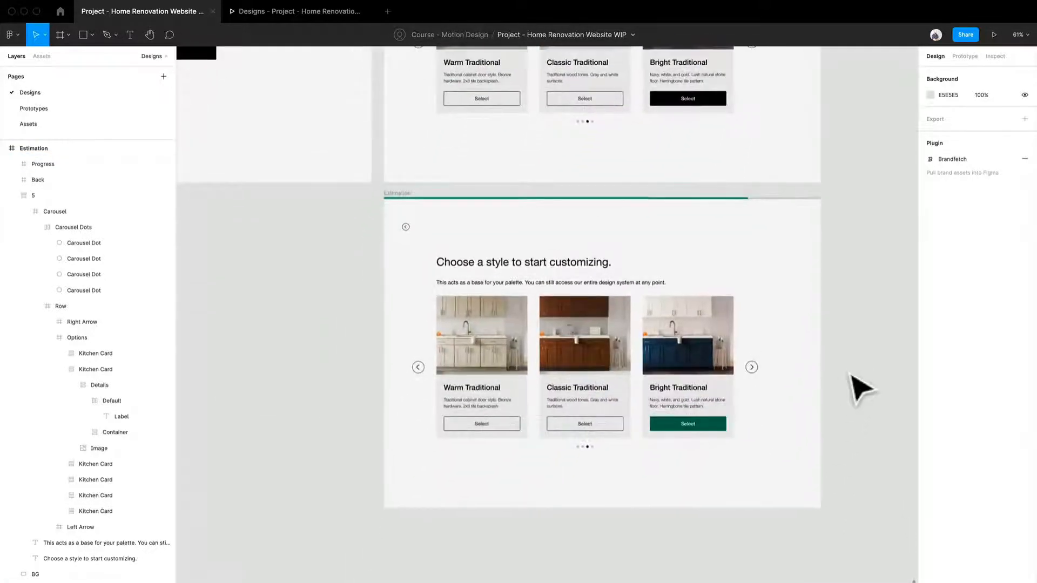
pyautogui.scroll(2, 643, 551)
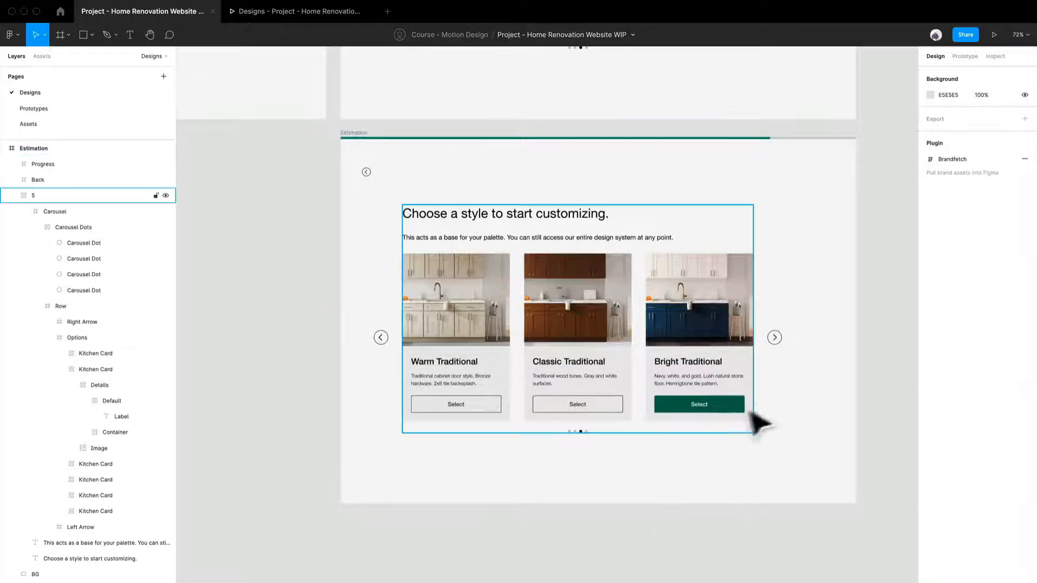
pyautogui.scroll(2, 745, 430)
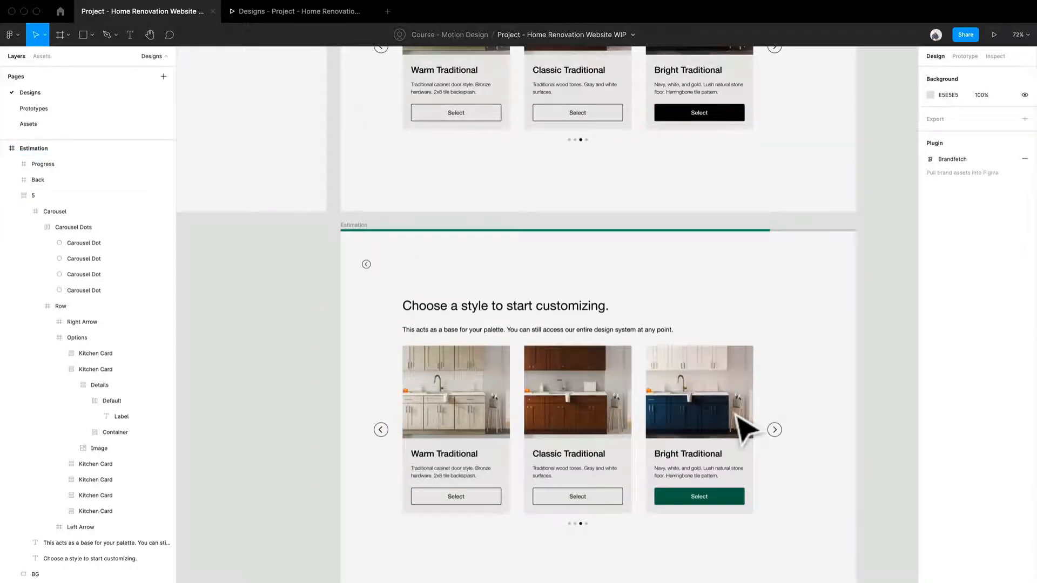
pyautogui.scroll(-8, 746, 430)
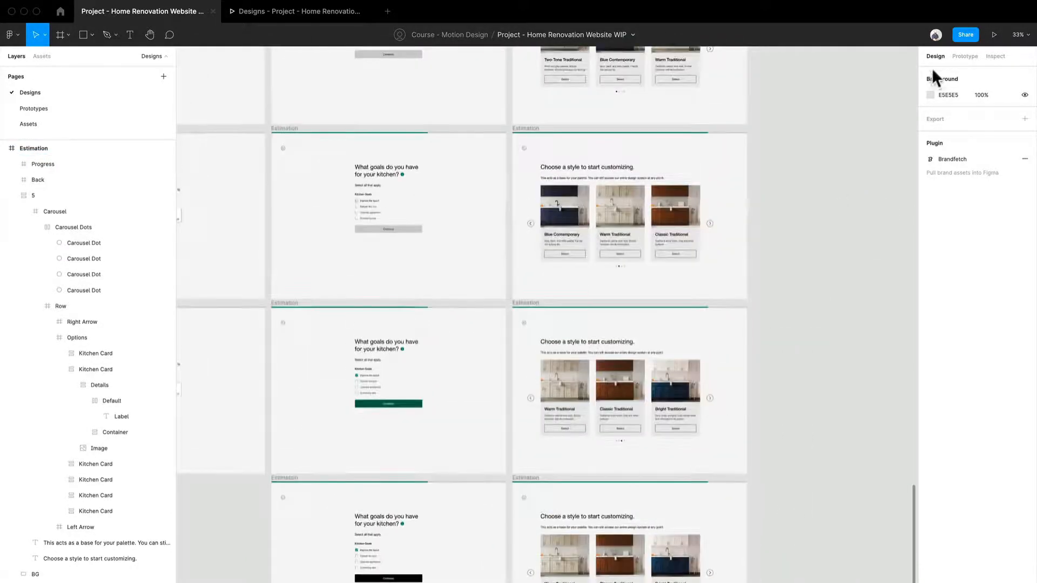
# Step: Link the right arrow of the Two-Tone Traditional carousel state to the Estimation frame below on click, using a Smart animate transition
pyautogui.click(965, 56)
pyautogui.scroll(8, 755, 254)
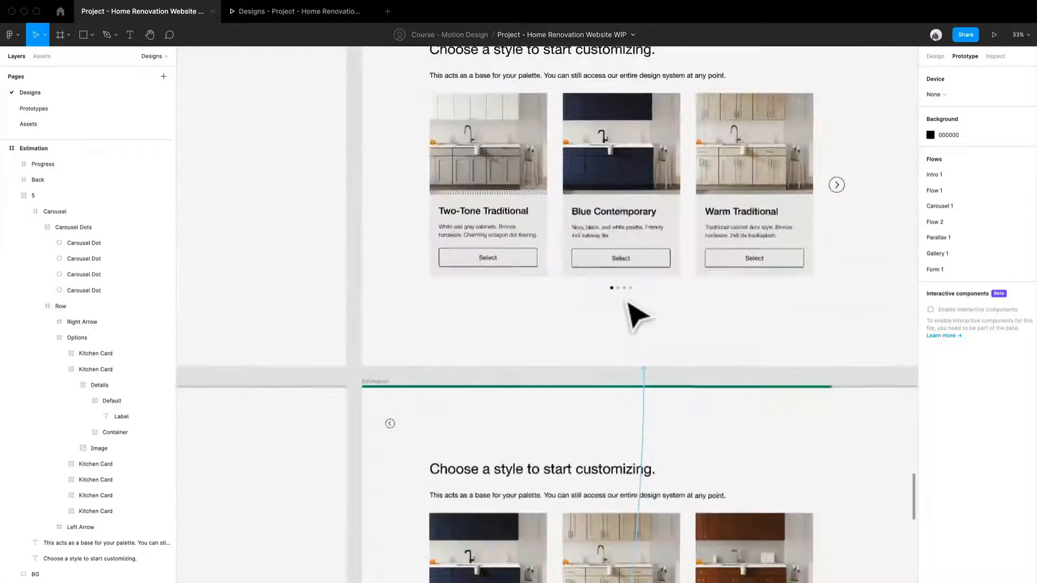
pyautogui.click(839, 186)
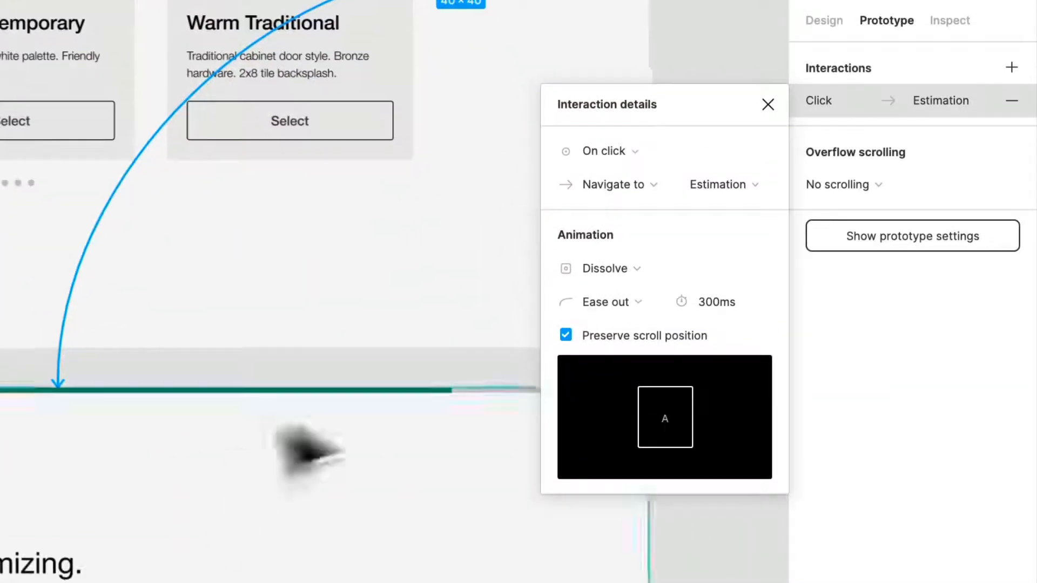
pyautogui.click(600, 270)
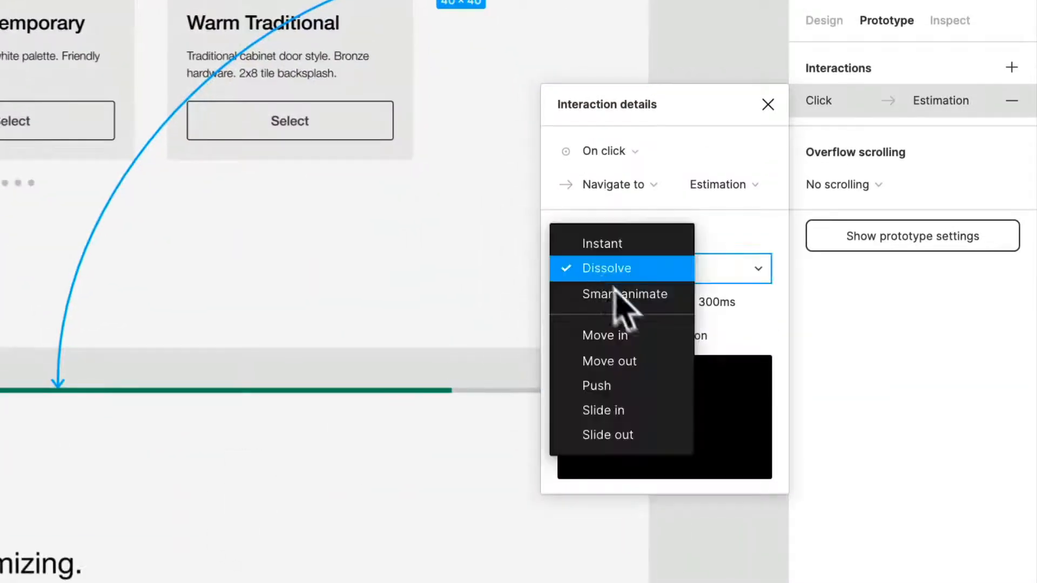
pyautogui.click(616, 291)
pyautogui.scroll(-3, 270, 432)
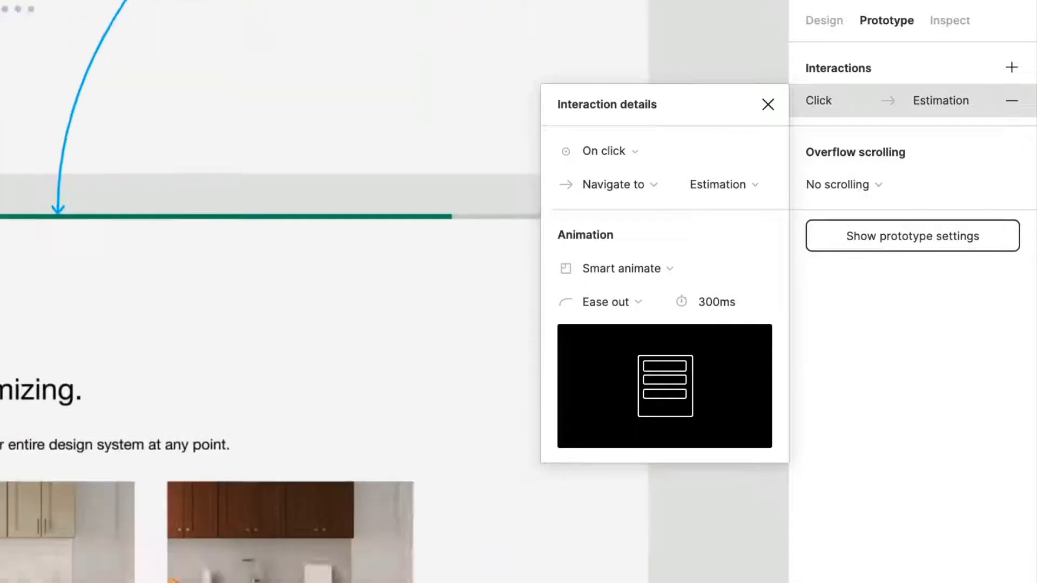
pyautogui.scroll(1, 270, 432)
pyautogui.press('Escape')
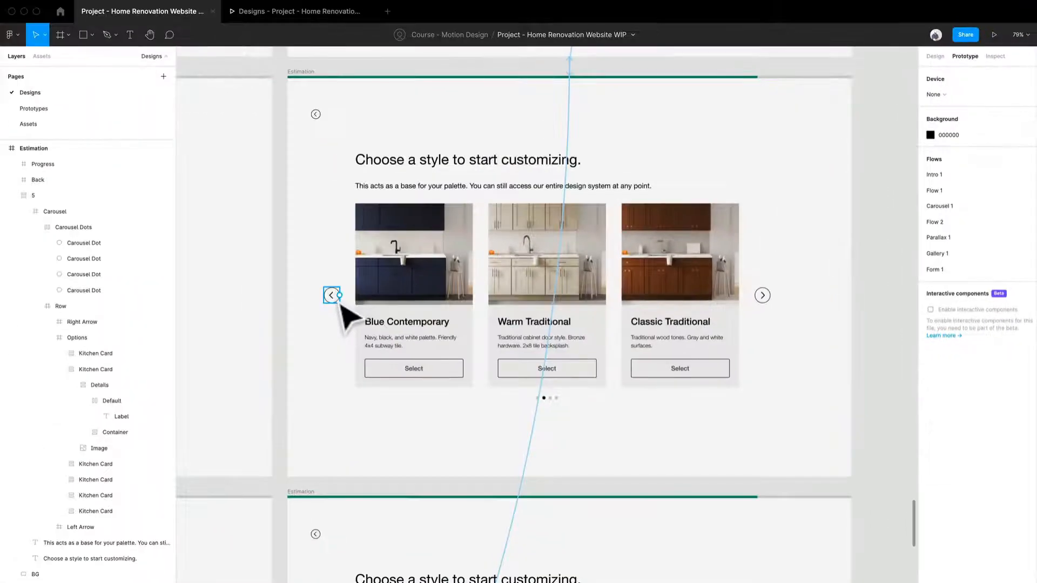
# Step: Link the left arrow of the Blue Contemporary carousel state to the Estimation frame above on click, using Smart animate, Ease out, 300ms
pyautogui.moveTo(340, 295); pyautogui.dragTo(476, 89)
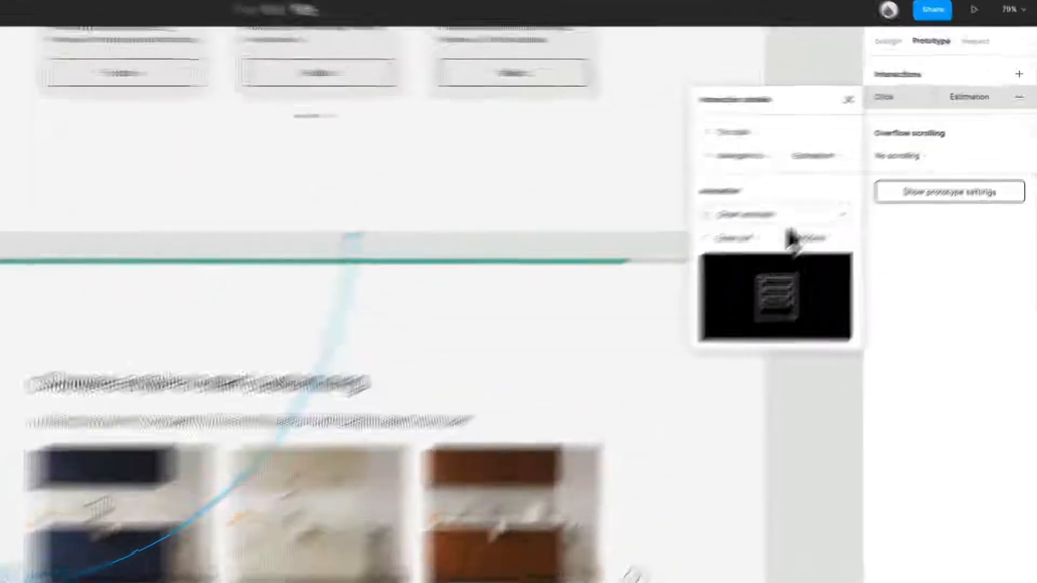
pyautogui.scroll(-5, 395, 554)
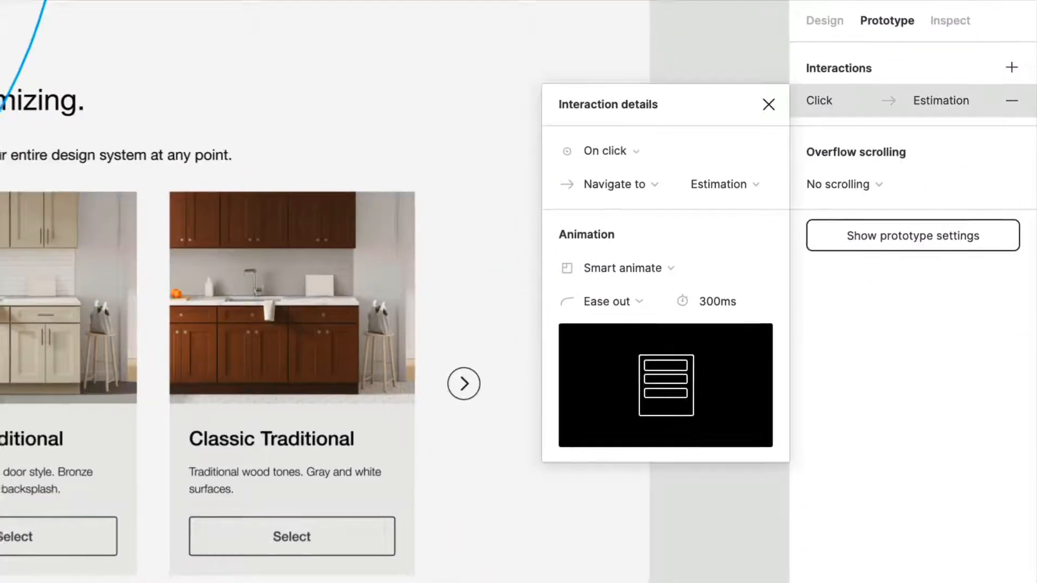
pyautogui.click(721, 504)
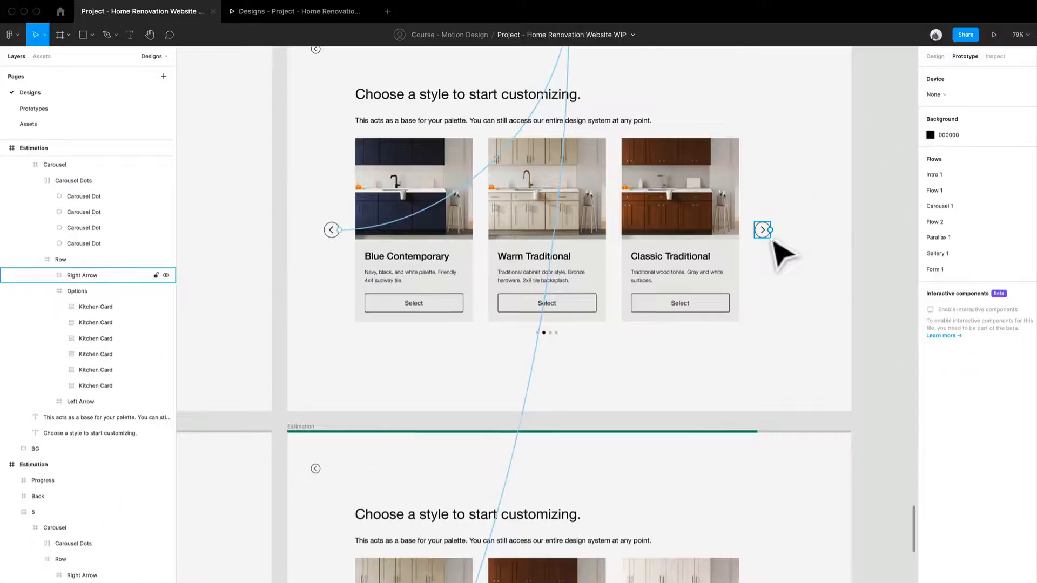
# Step: Link the right arrow of the Blue Contemporary carousel state to the Estimation frame below on click, using Smart animate
pyautogui.click(772, 238)
pyautogui.moveTo(771, 230); pyautogui.dragTo(756, 500)
pyautogui.moveTo(771, 459); pyautogui.dragTo(833, 219)
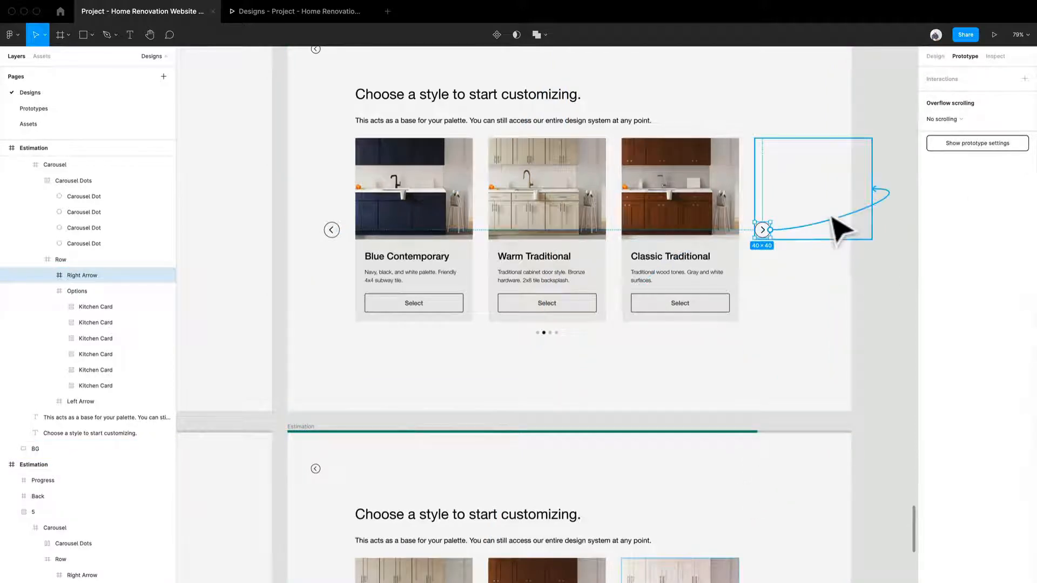
pyautogui.moveTo(836, 258); pyautogui.dragTo(688, 461)
pyautogui.scroll(-5, 783, 287)
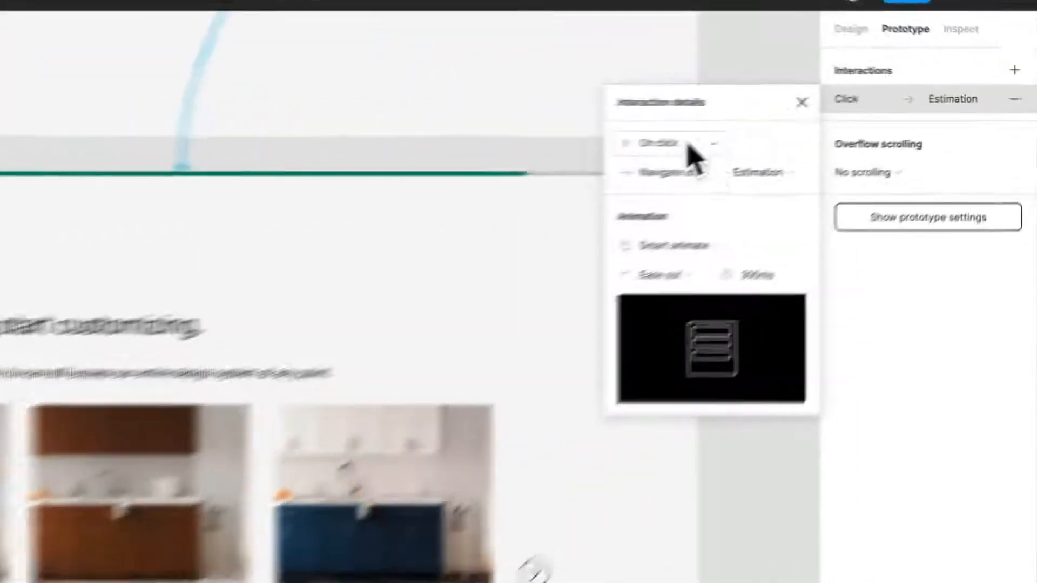
# Step: Link the left arrow of the Warm Traditional carousel state to the Estimation frame above on click, using Smart animate
pyautogui.scroll(5, 141, 329)
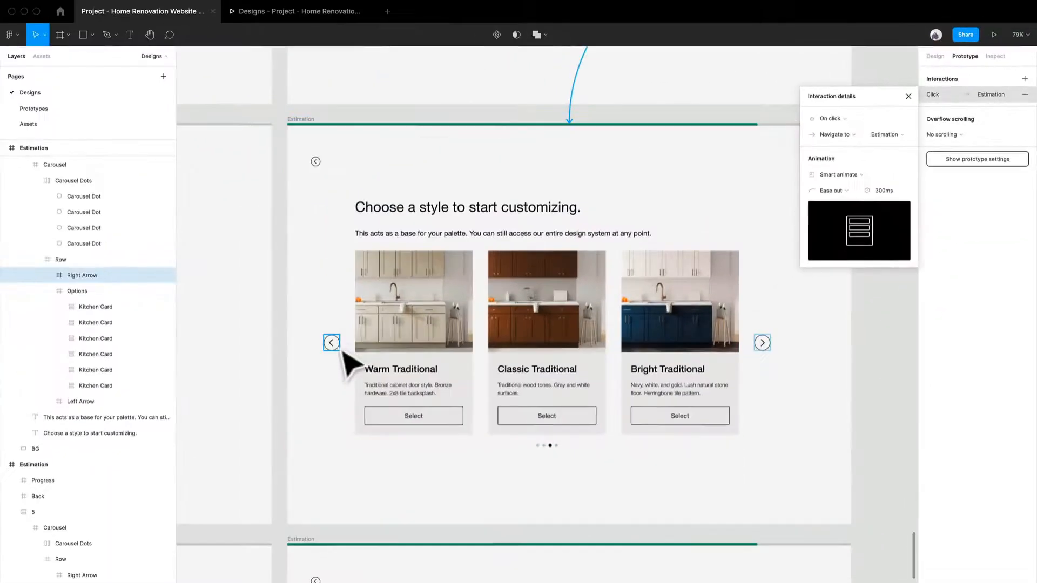
pyautogui.click(338, 345)
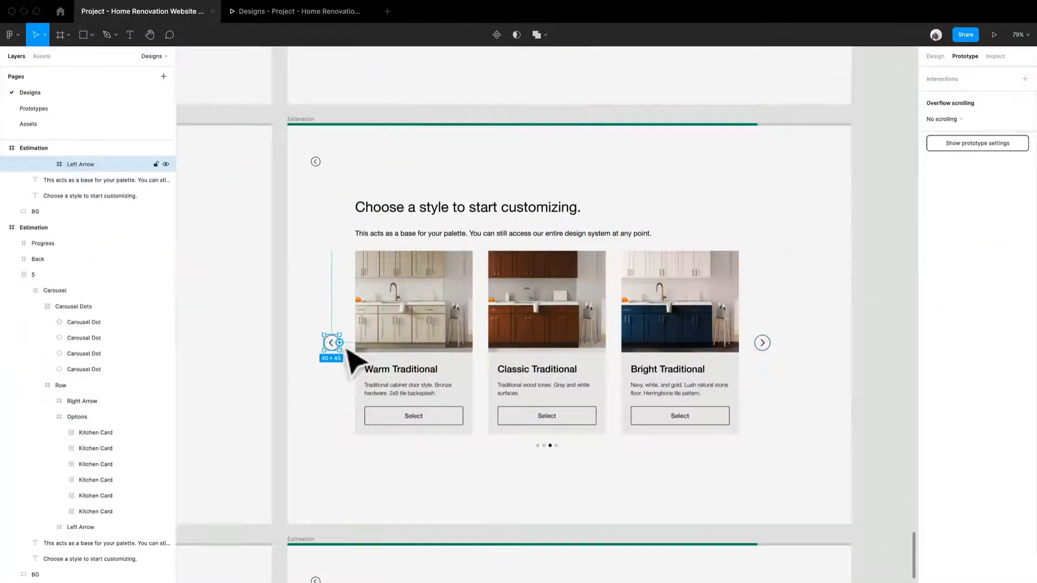
pyautogui.moveTo(339, 343); pyautogui.dragTo(476, 97)
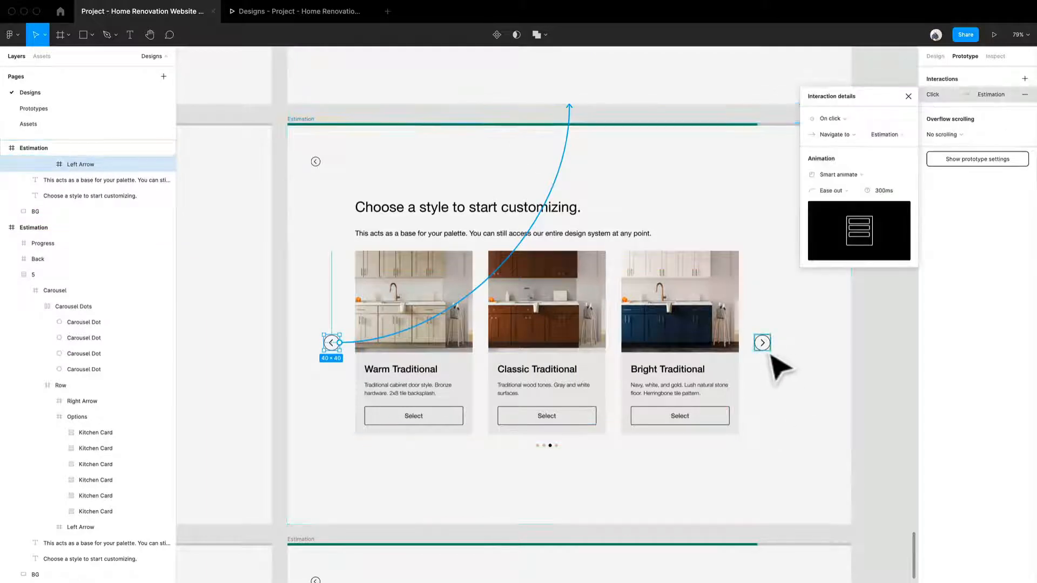
pyautogui.click(771, 354)
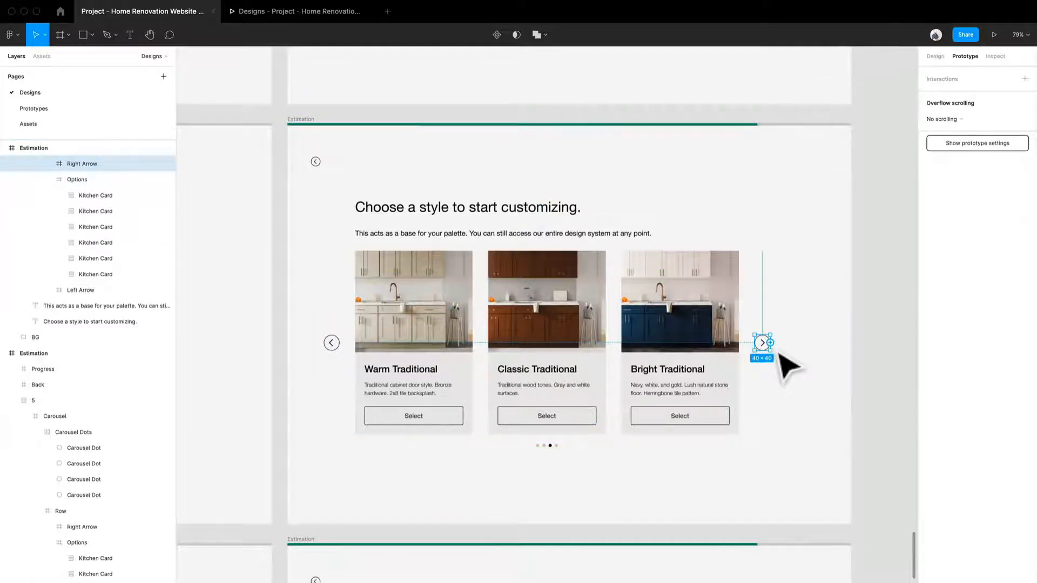
pyautogui.click(771, 344)
pyautogui.scroll(-1, 771, 346)
pyautogui.click(884, 368)
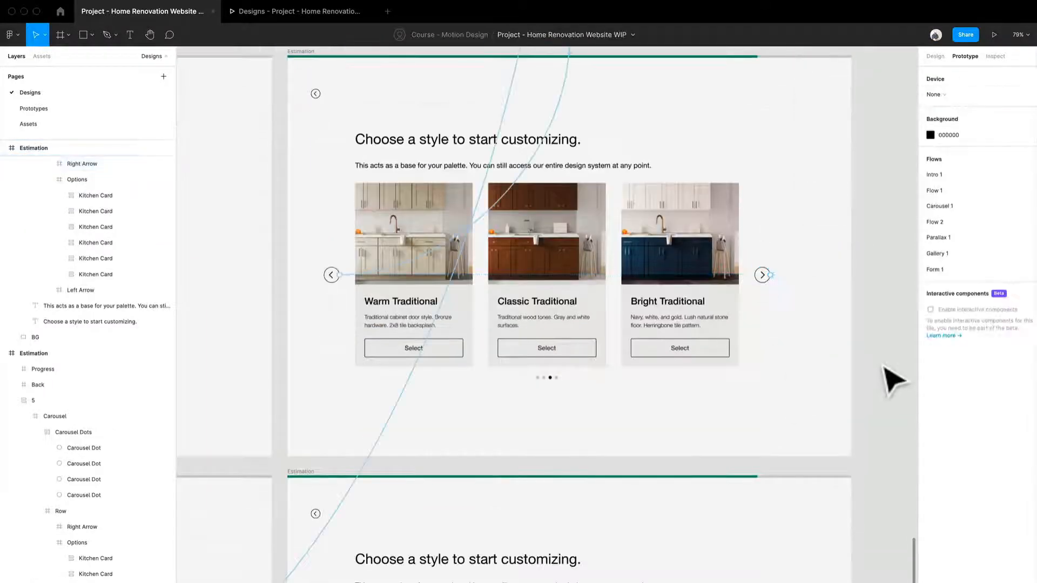
pyautogui.click(764, 274)
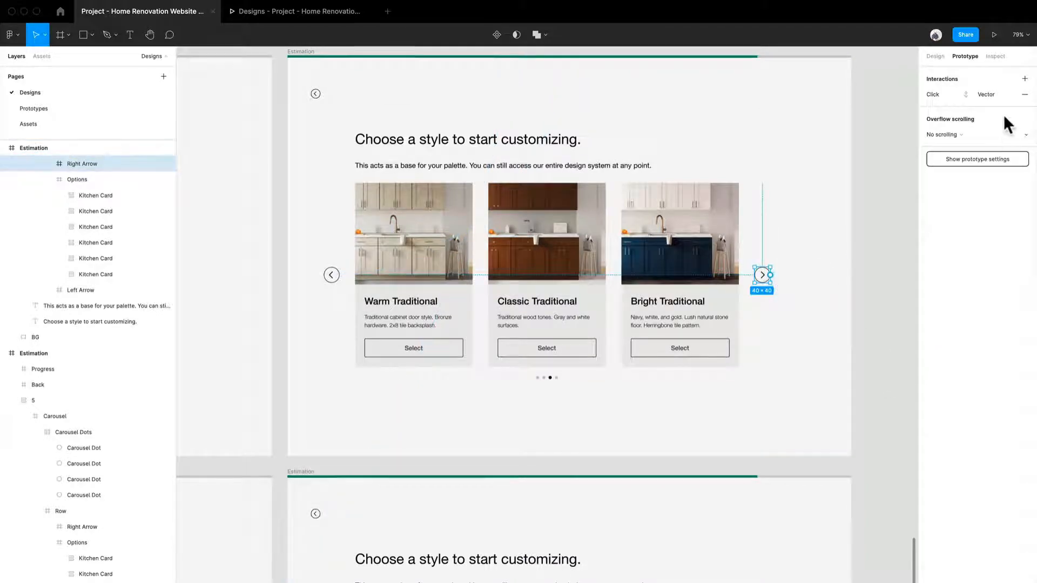
pyautogui.click(1025, 95)
pyautogui.click(884, 324)
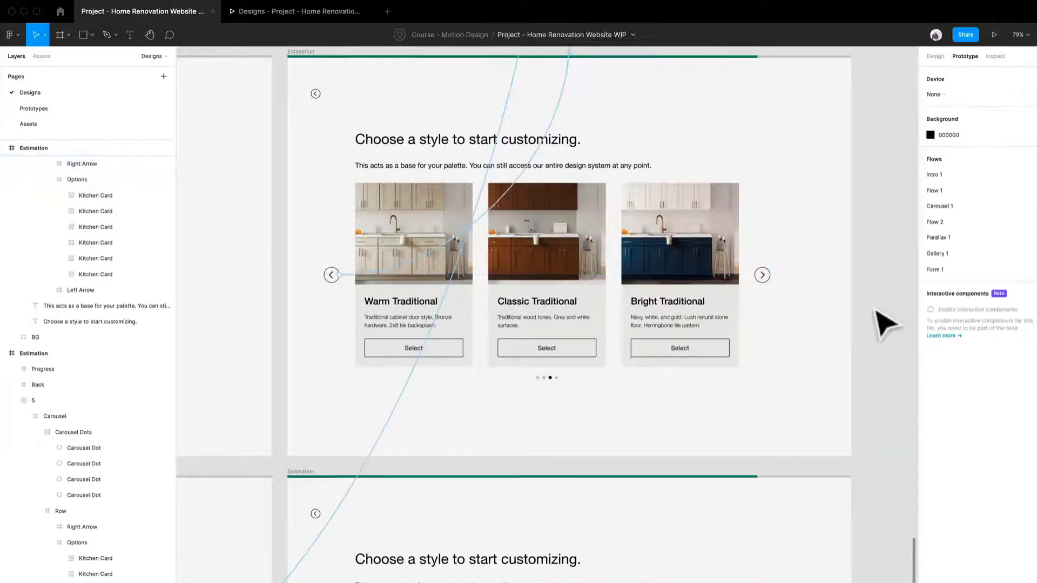
# Step: Link the outlined Bright Traditional Select button to the Estimation frame below while hovering, using Smart animate, Ease out, 300ms
pyautogui.scroll(-2, 718, 330)
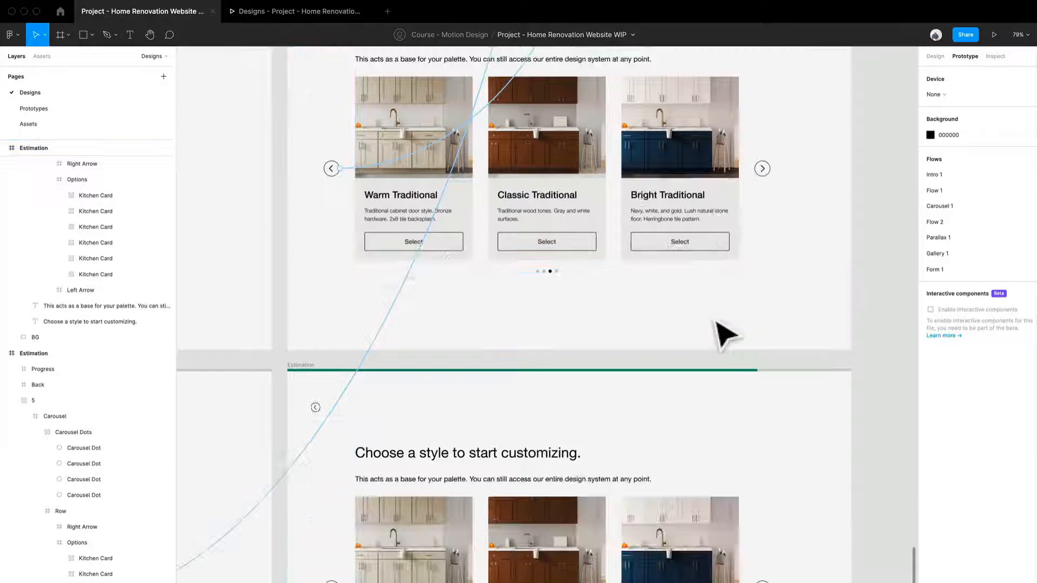
pyautogui.click(700, 258)
pyautogui.doubleClick(700, 258)
pyautogui.doubleClick(699, 258)
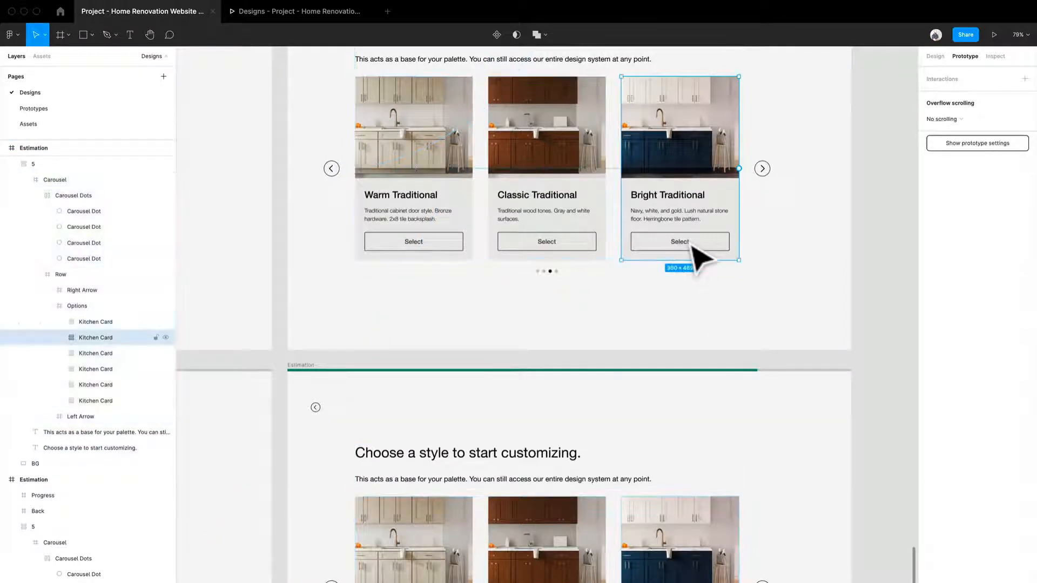
pyautogui.doubleClick(699, 258)
pyautogui.doubleClick(699, 259)
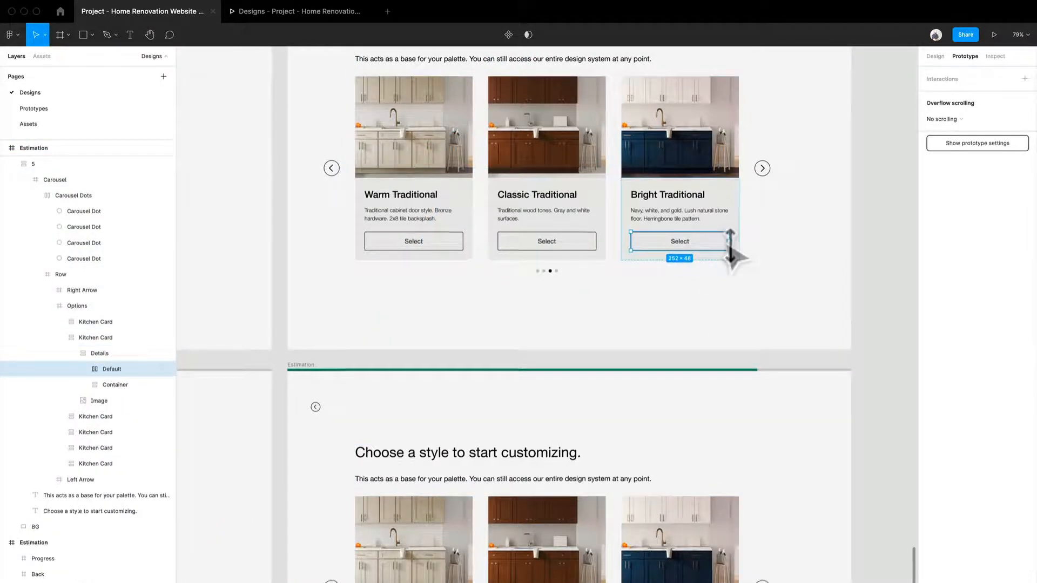
pyautogui.scroll(-1, 733, 254)
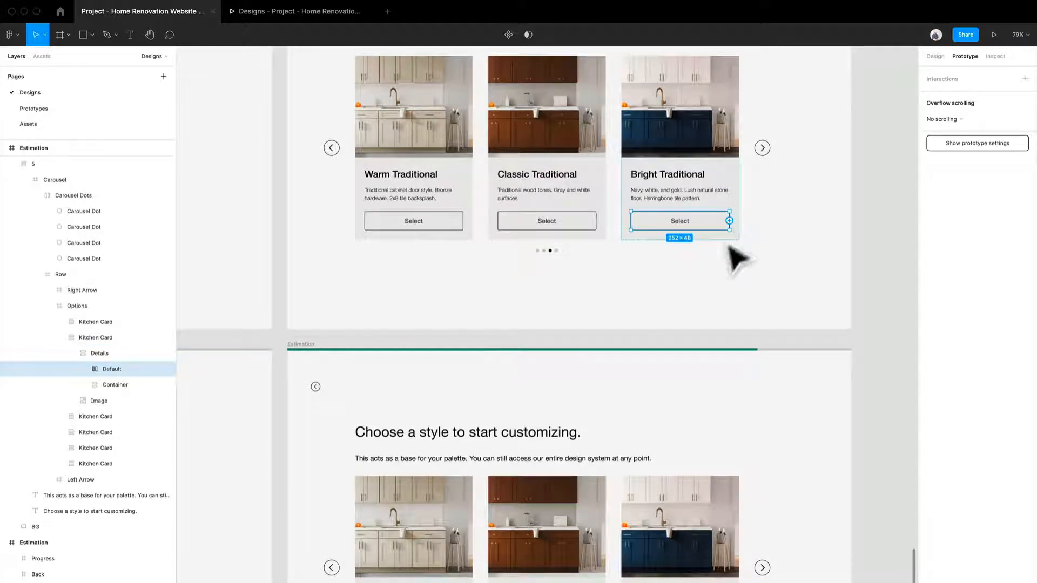
pyautogui.moveTo(729, 221); pyautogui.dragTo(627, 410)
pyautogui.scroll(-3, 625, 394)
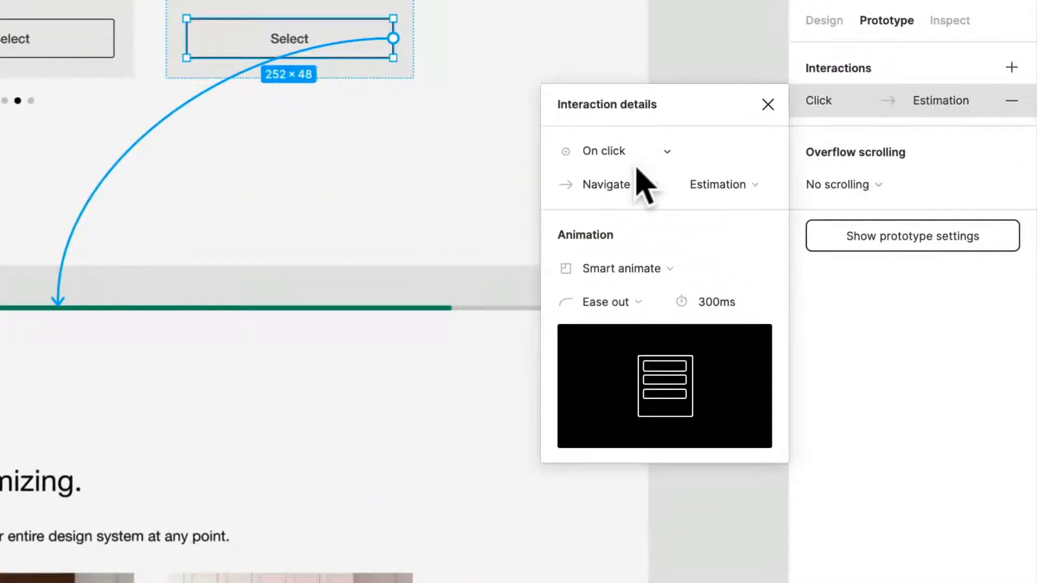
pyautogui.click(635, 153)
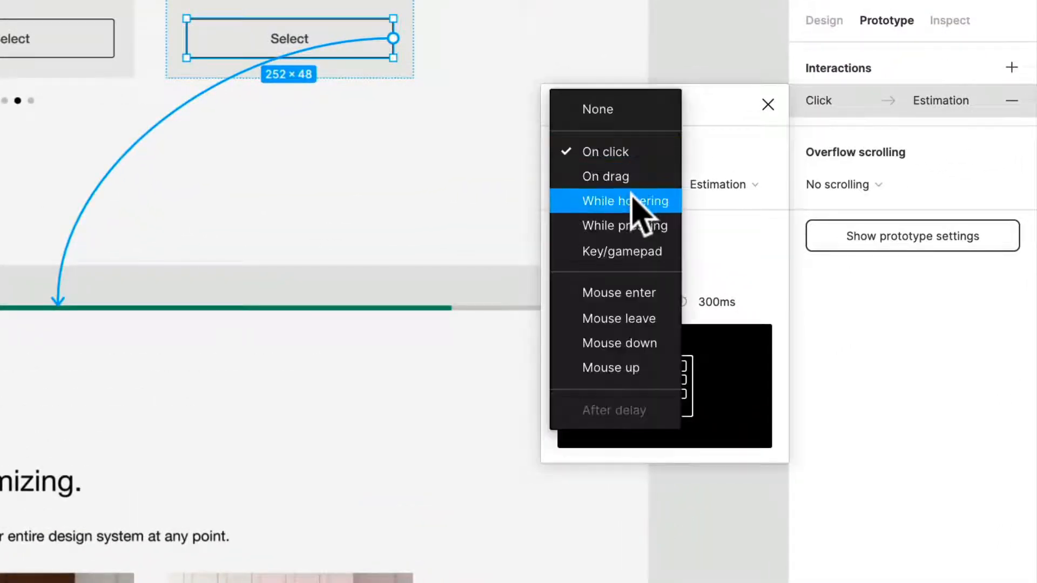
pyautogui.click(633, 200)
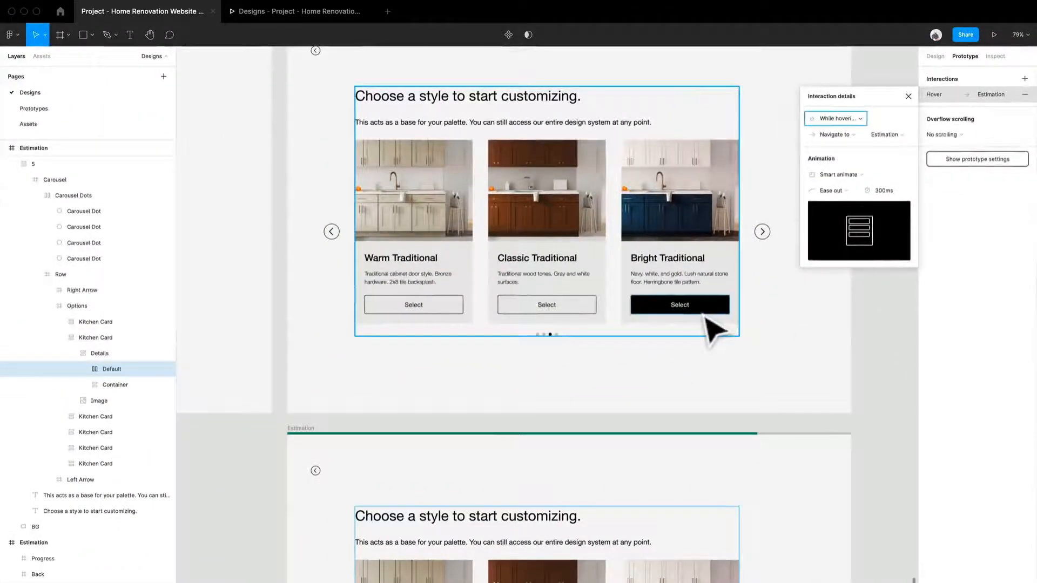
# Step: Link the black Bright Traditional Select button to the Estimation frame with the green button on click, using Smart animate
pyautogui.click(706, 319)
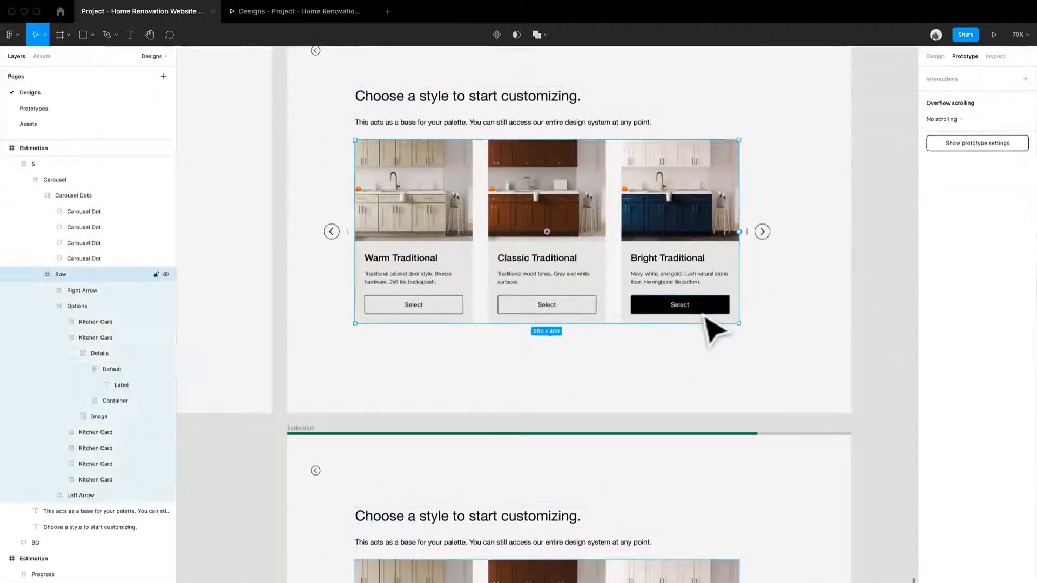
pyautogui.scroll(-5, 637, 290)
pyautogui.scroll(3, 665, 290)
pyautogui.click(660, 288)
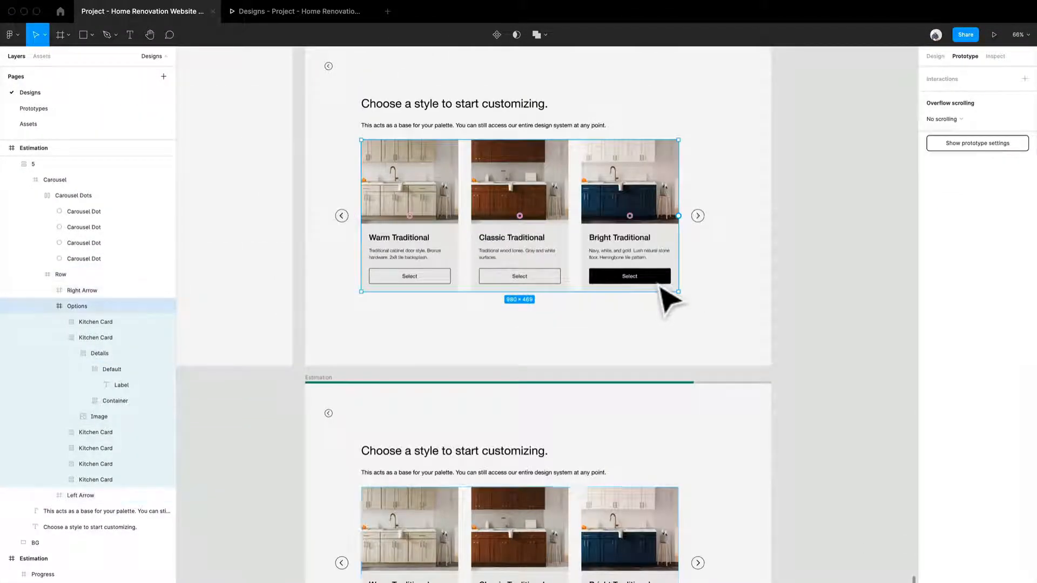
pyautogui.click(660, 288)
pyautogui.click(661, 289)
pyautogui.click(668, 291)
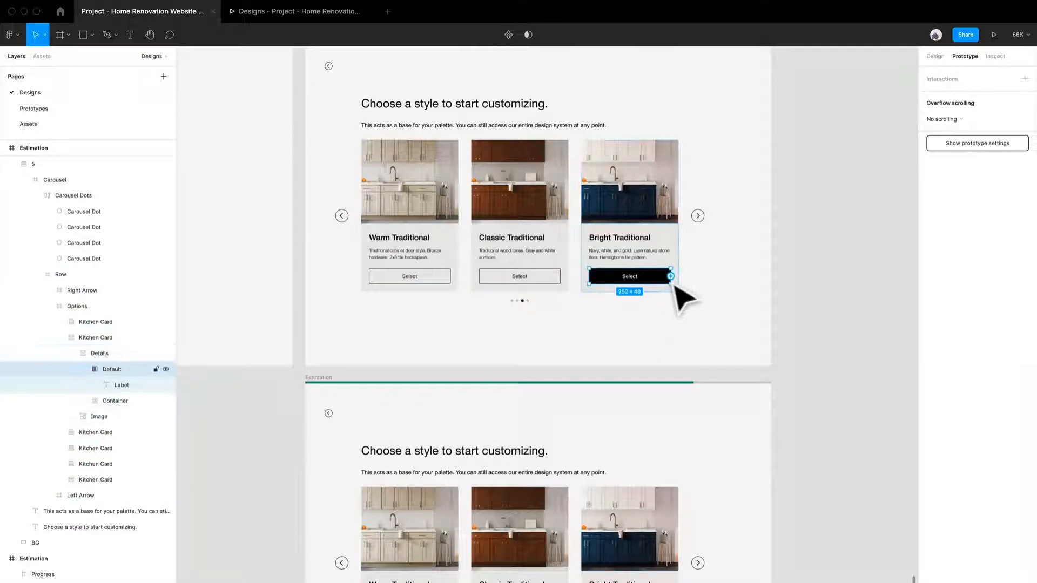
pyautogui.moveTo(671, 276); pyautogui.dragTo(672, 442)
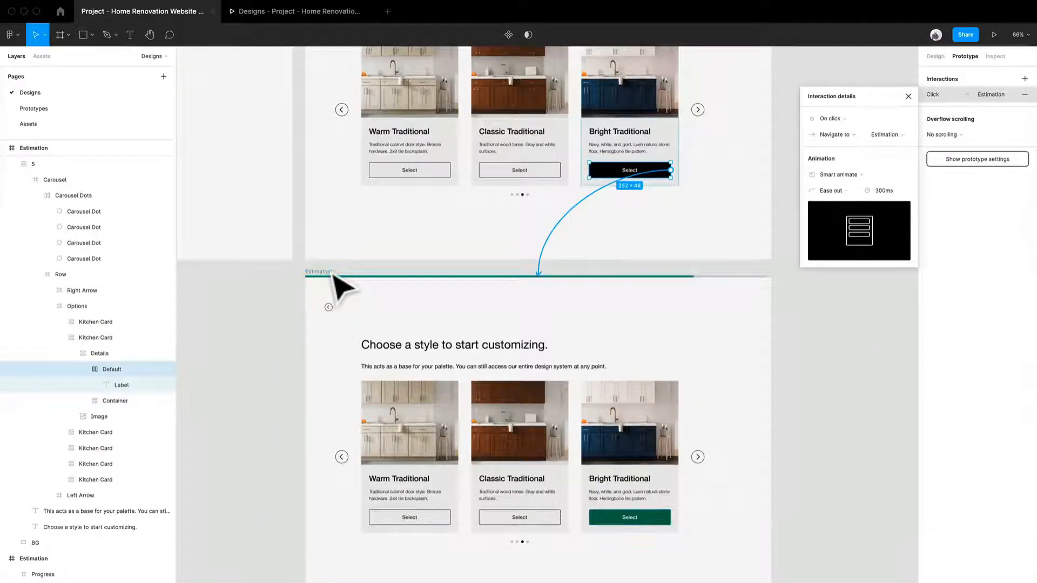
# Step: Link the Estimation frame with the green Select button to the first welcome Estimation frame, triggered after a delay
pyautogui.click(331, 279)
pyautogui.click(330, 279)
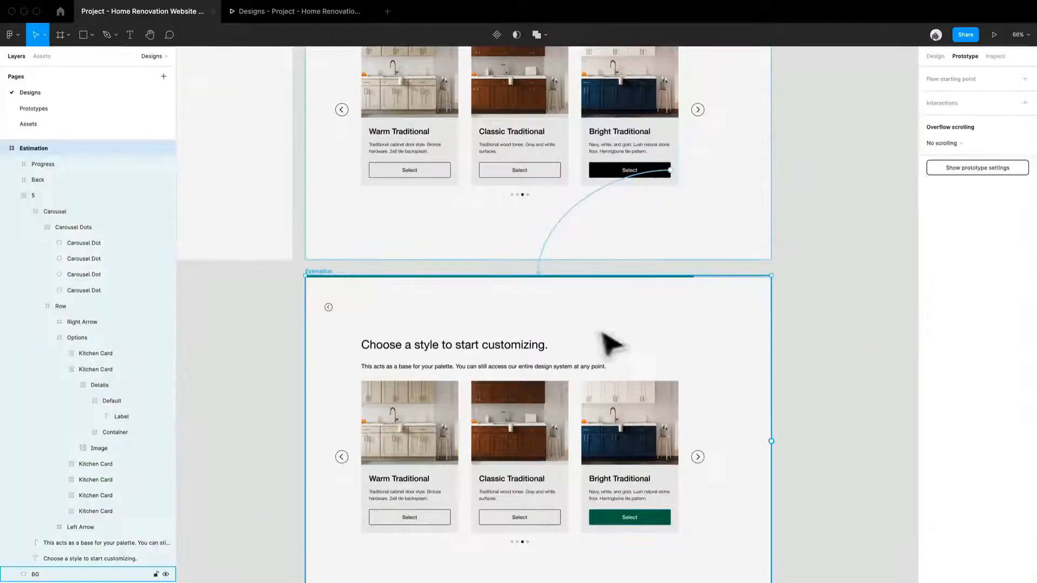
pyautogui.moveTo(772, 441); pyautogui.dragTo(270, 218)
pyautogui.scroll(-10, 262, 206)
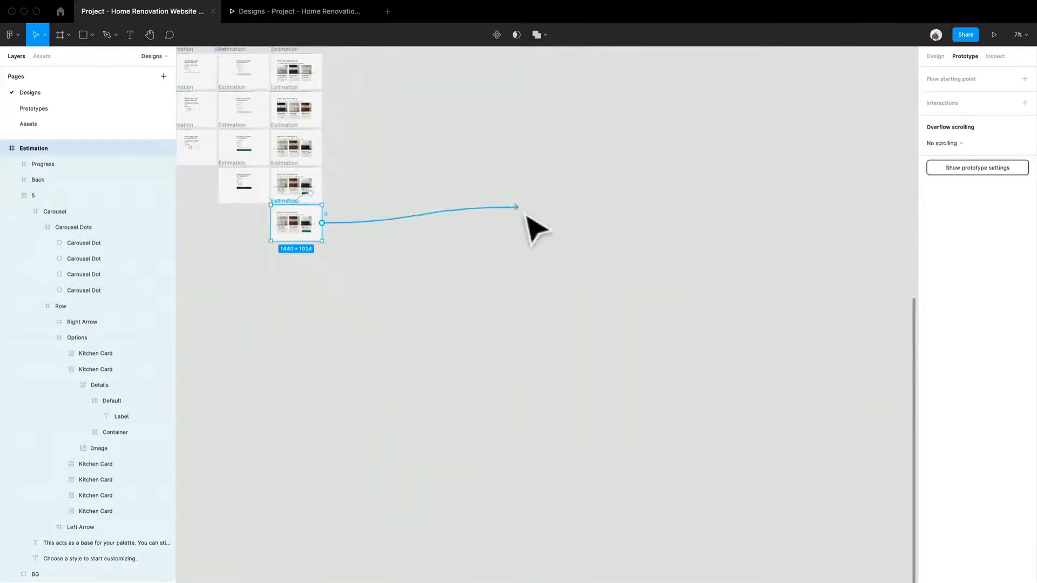
pyautogui.moveTo(401, 237); pyautogui.dragTo(393, 235)
pyautogui.moveTo(301, 213); pyautogui.dragTo(666, 262)
pyautogui.scroll(1, 664, 259)
pyautogui.scroll(3, 664, 258)
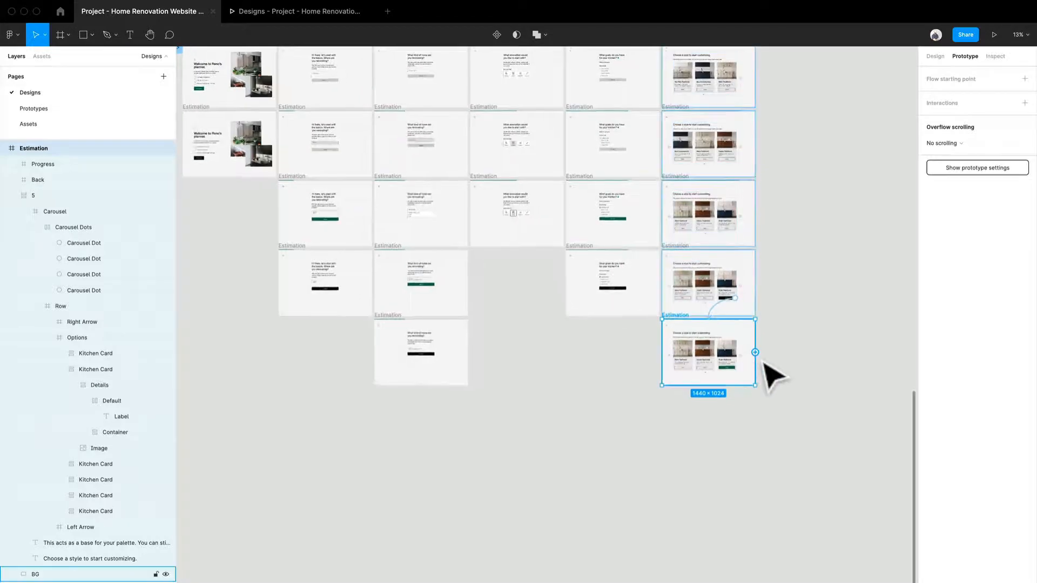
pyautogui.moveTo(755, 352); pyautogui.dragTo(246, 93)
pyautogui.click(857, 144)
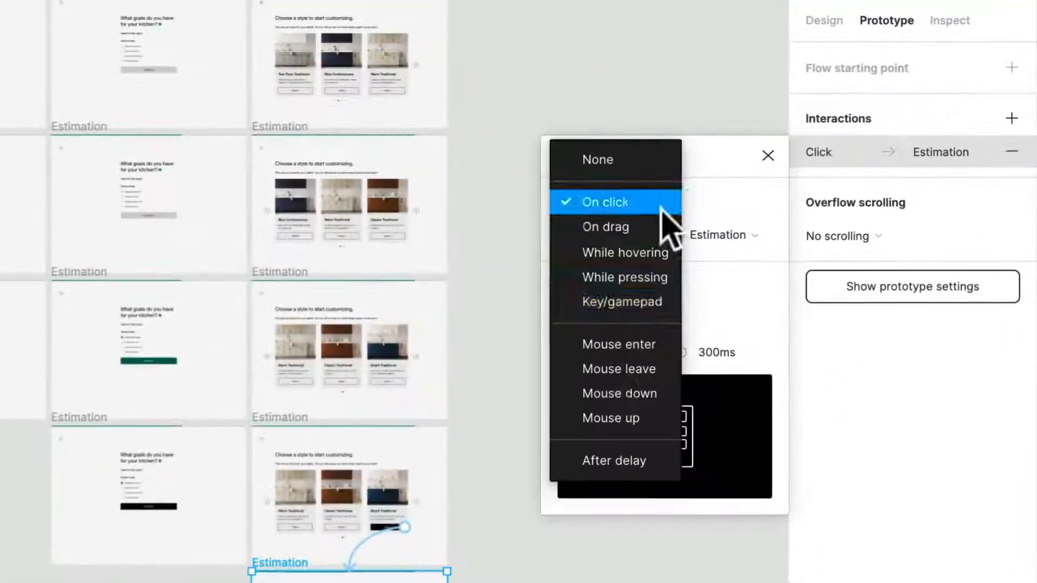
pyautogui.click(648, 462)
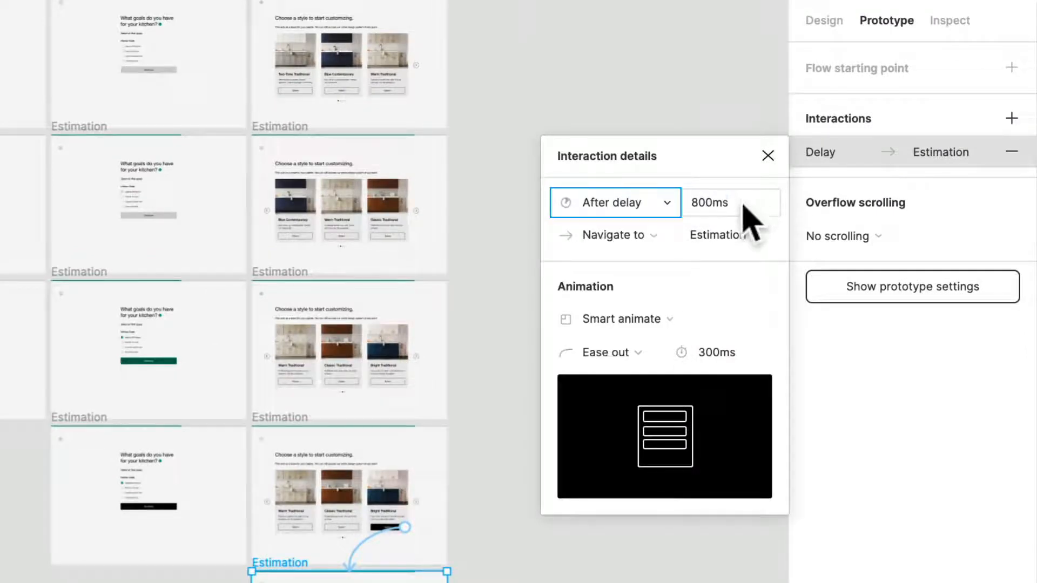
# Step: Set the link's delay to 700ms and its animation to Dissolve with a 500ms duration
pyautogui.click(745, 206)
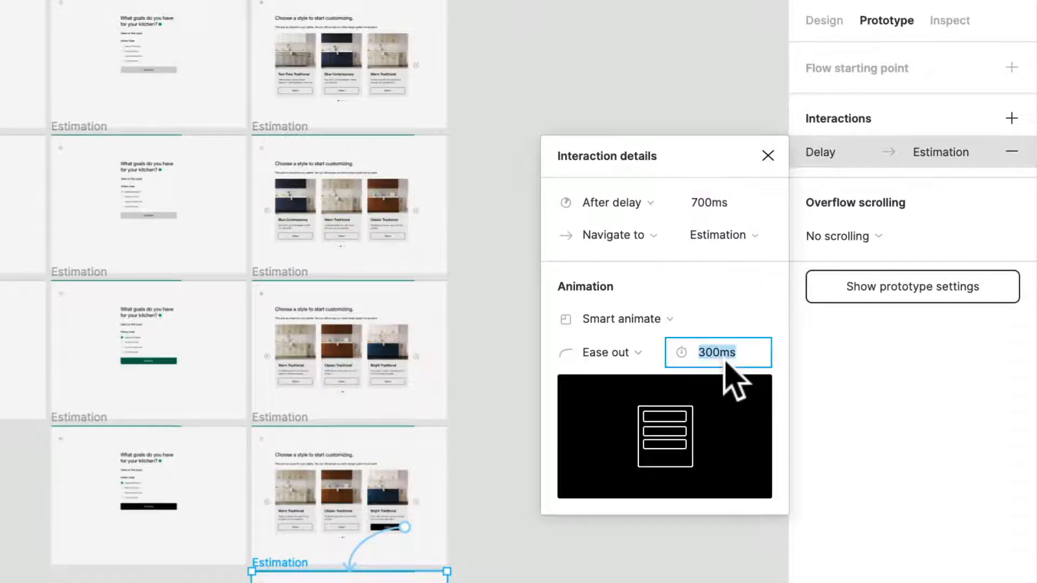
pyautogui.press('Return')
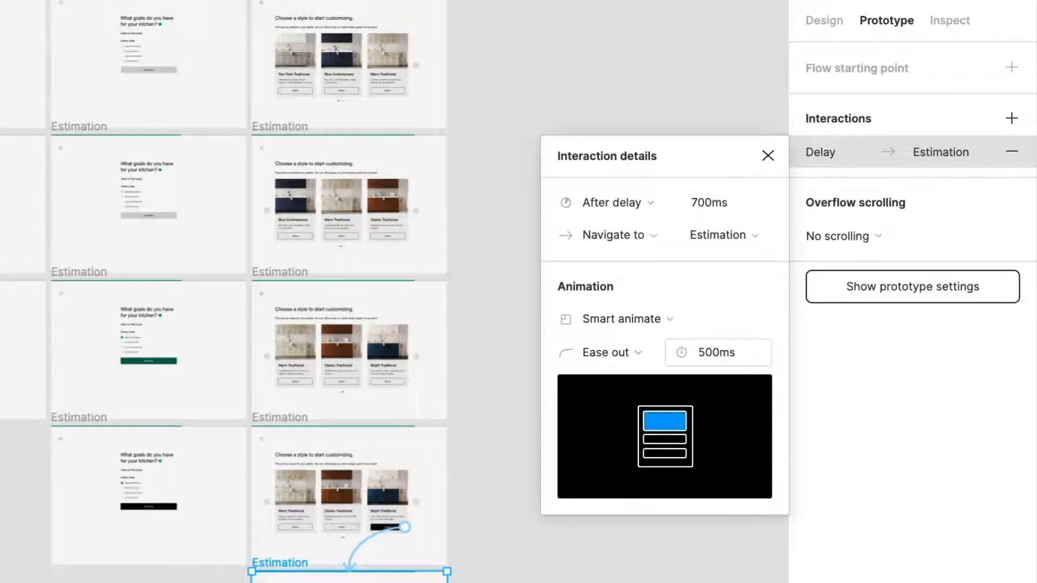
pyautogui.click(669, 337)
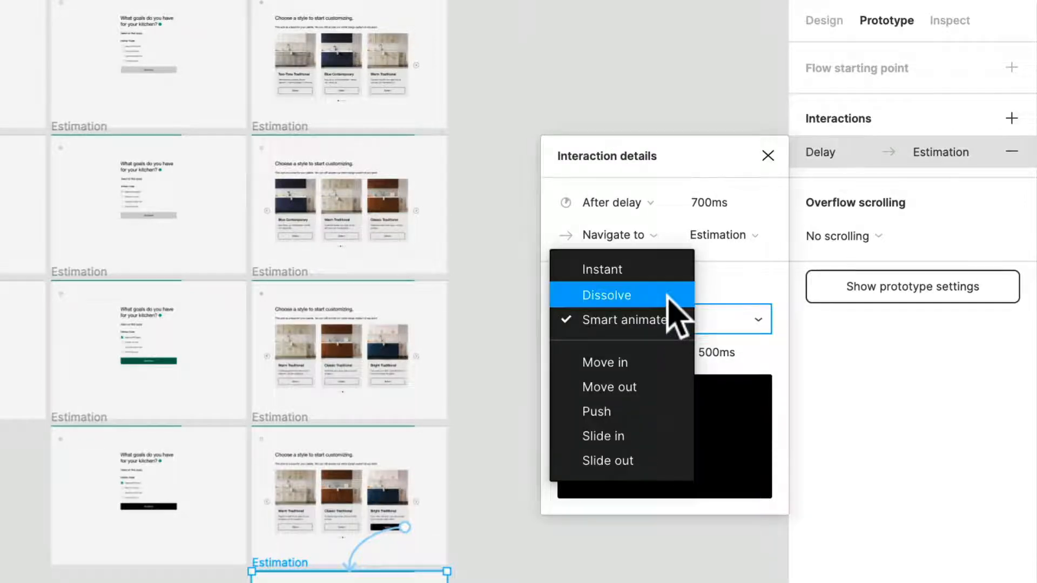
pyautogui.click(669, 295)
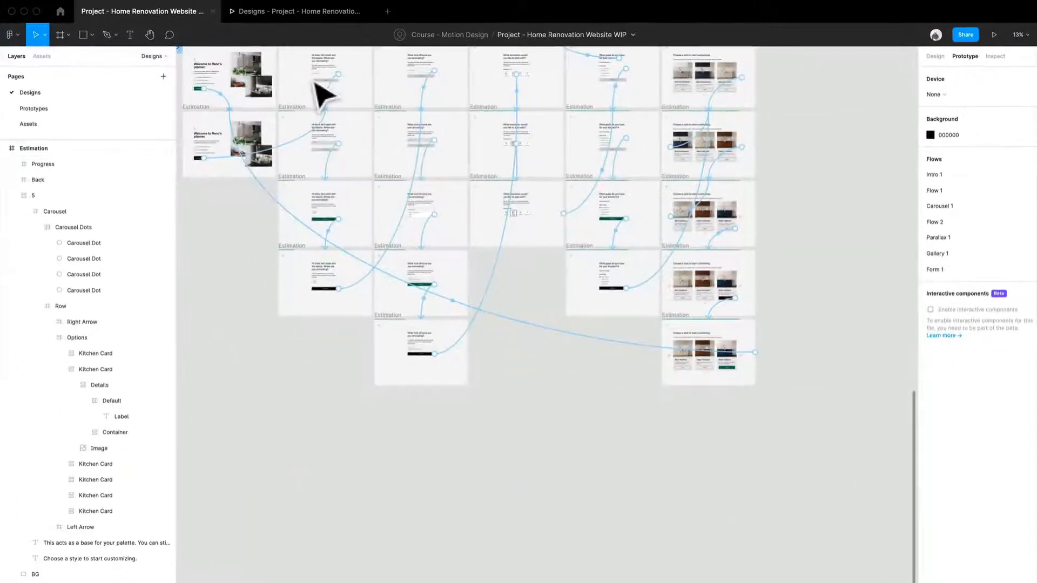
pyautogui.scroll(2, 608, 264)
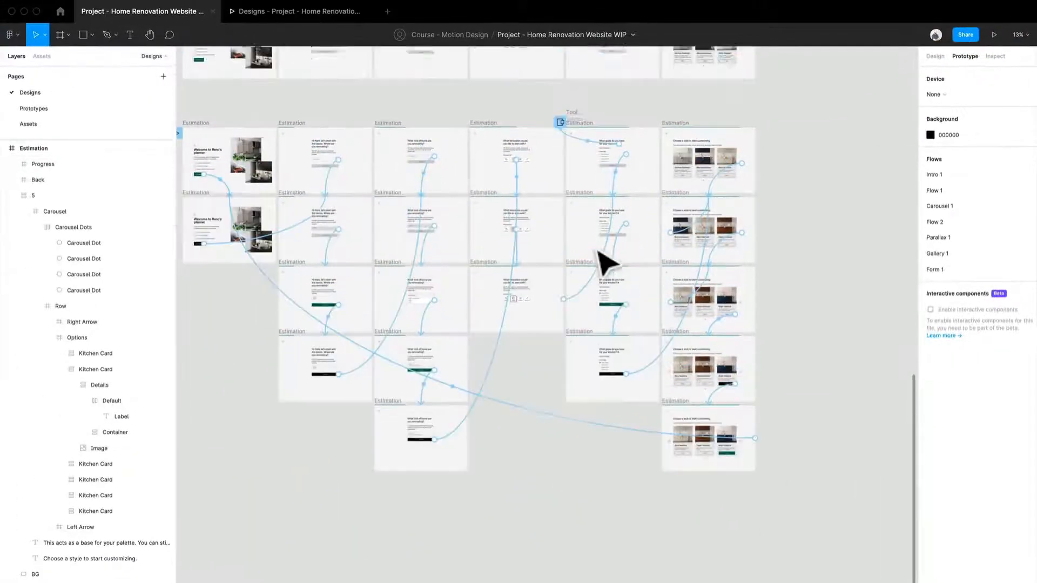
pyautogui.scroll(1, 600, 251)
pyautogui.scroll(1, 737, 262)
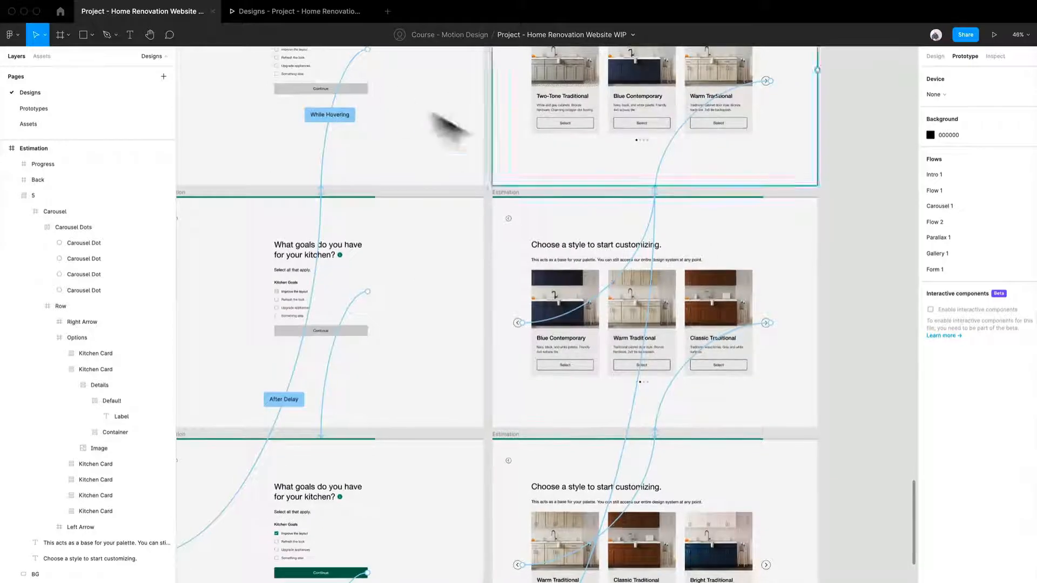
pyautogui.scroll(2, 775, 266)
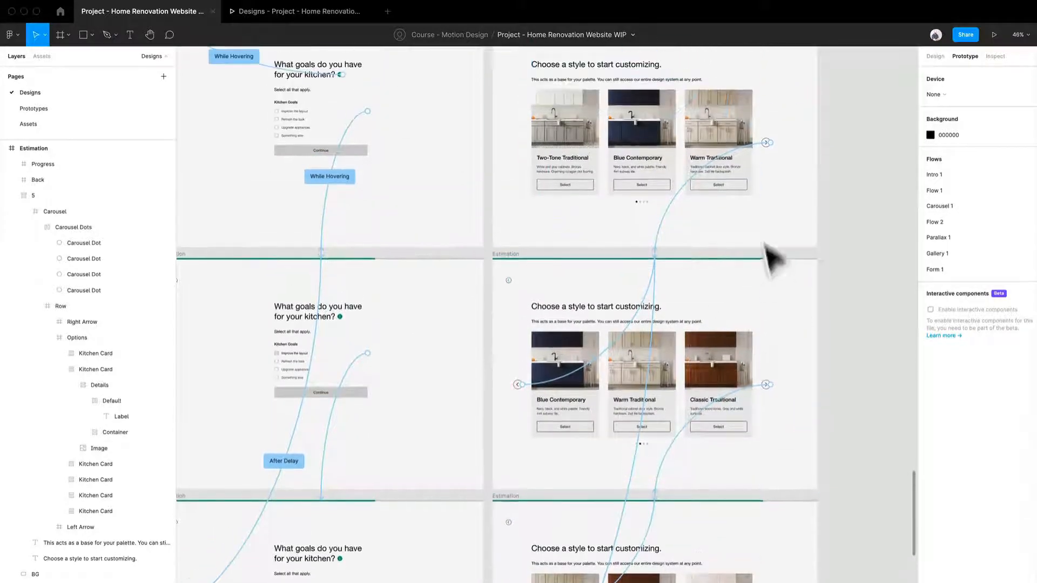
# Step: In the Form 1 prototype preview, choose Improve the layout as the kitchen goal and continue to the style carousel
pyautogui.click(323, 13)
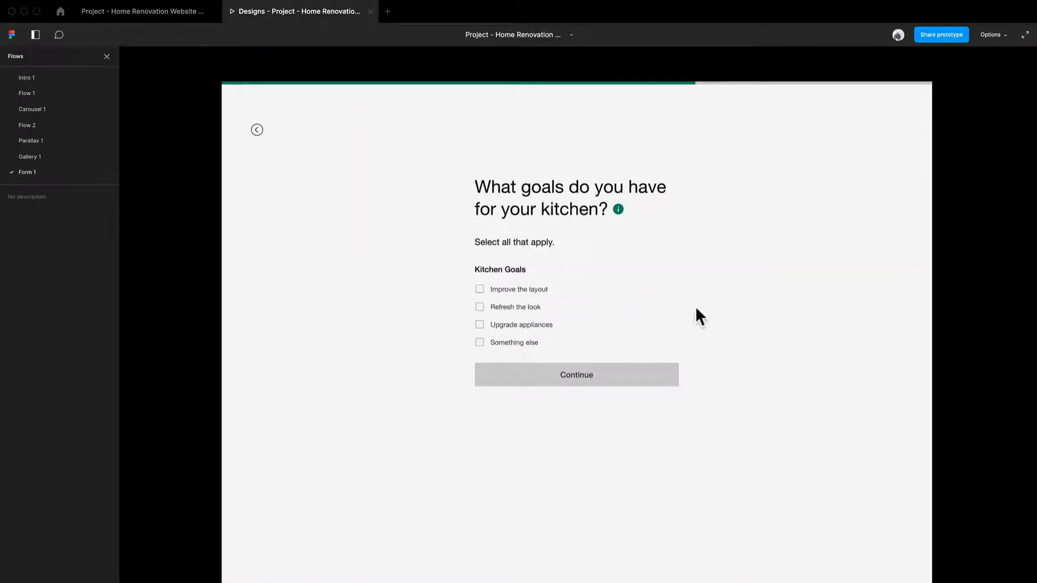
pyautogui.click(481, 290)
pyautogui.click(616, 377)
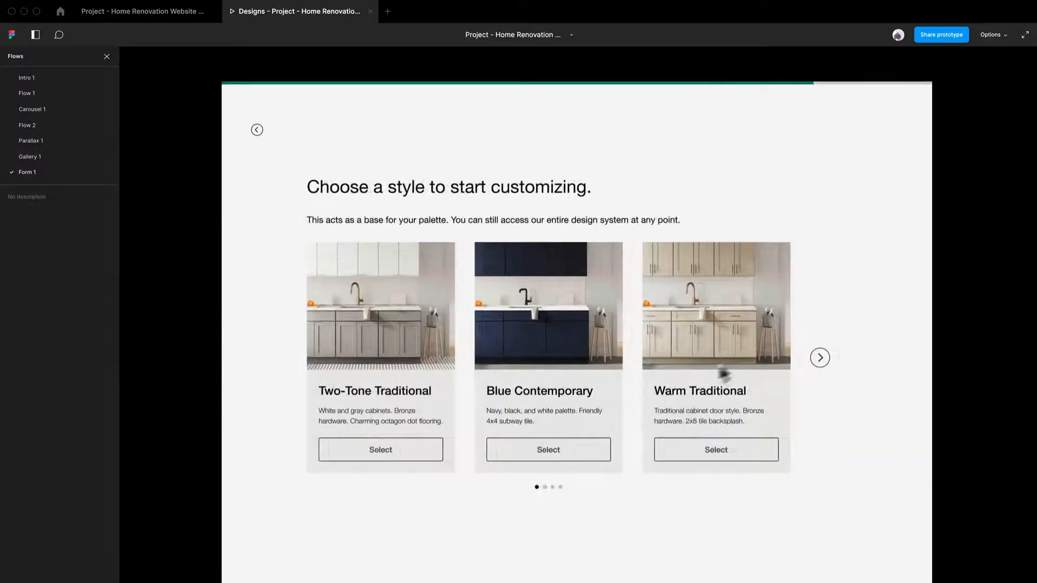
# Step: Test the carousel's forward and back arrows by moving repeatedly between its views, finishing on the view with Bright Traditional
pyautogui.click(820, 359)
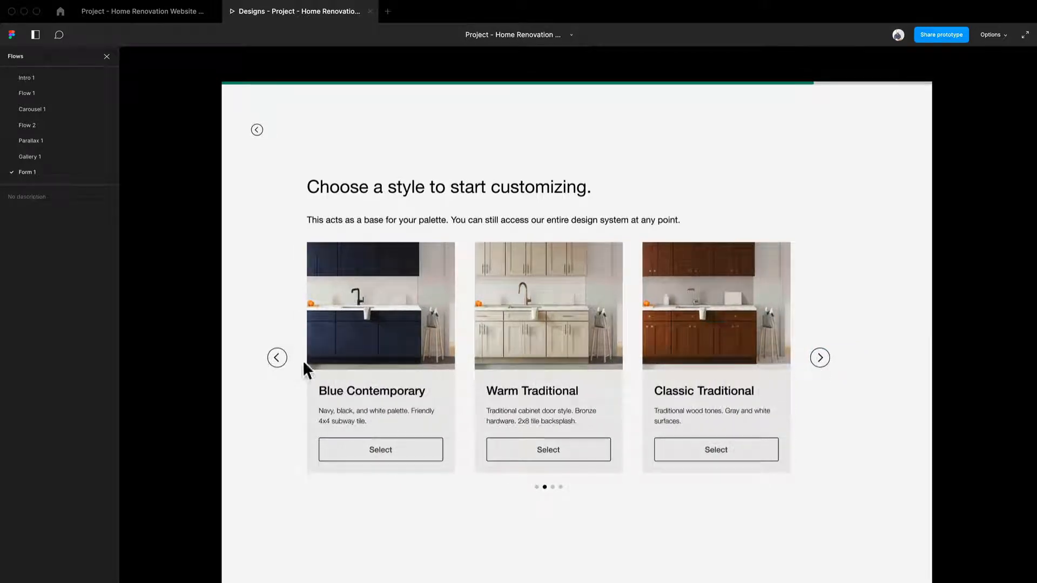
pyautogui.click(277, 358)
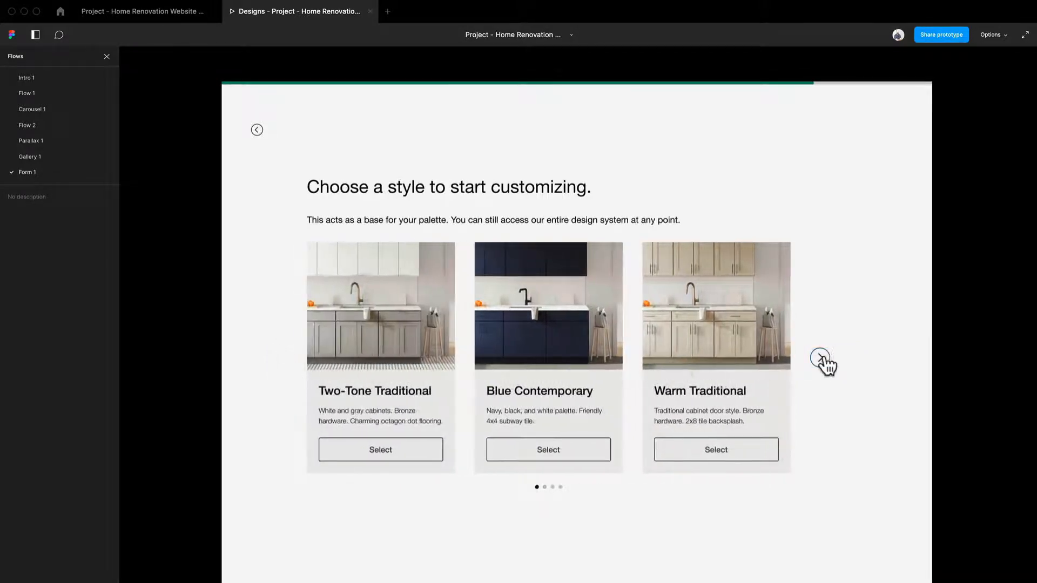
pyautogui.click(821, 358)
pyautogui.click(822, 359)
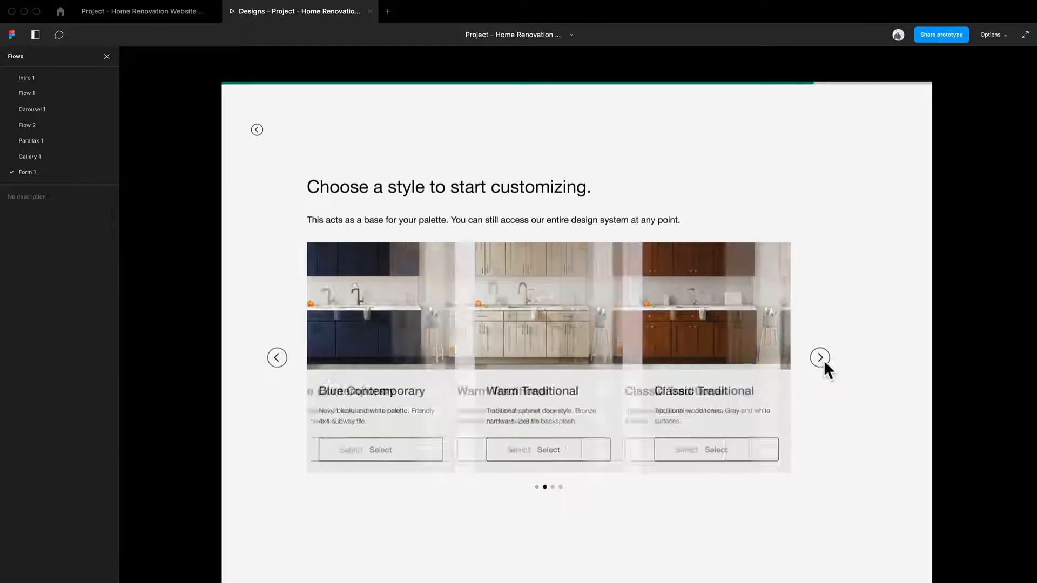
pyautogui.click(277, 359)
pyautogui.click(277, 360)
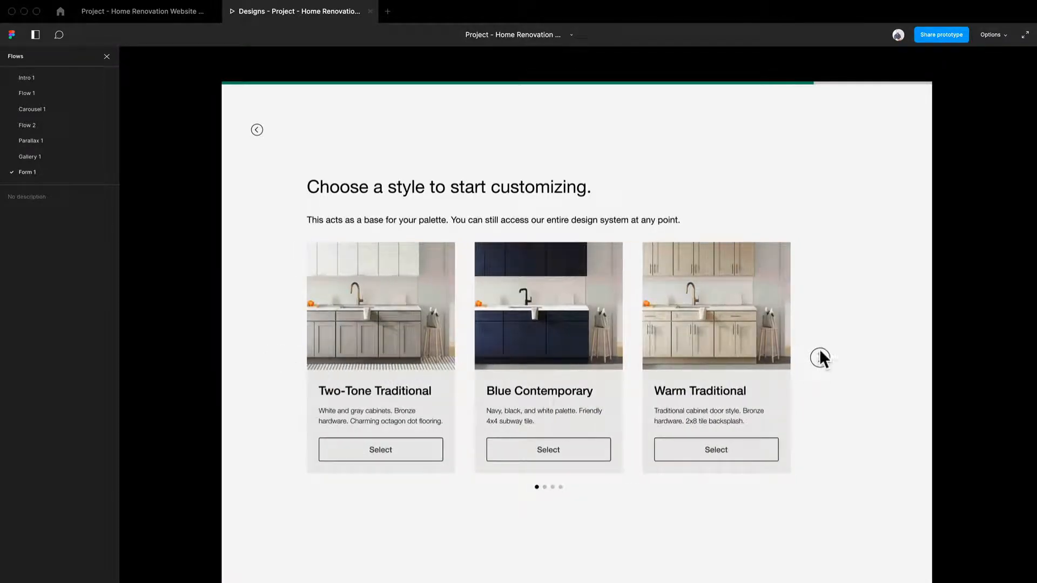
pyautogui.click(820, 358)
pyautogui.click(821, 359)
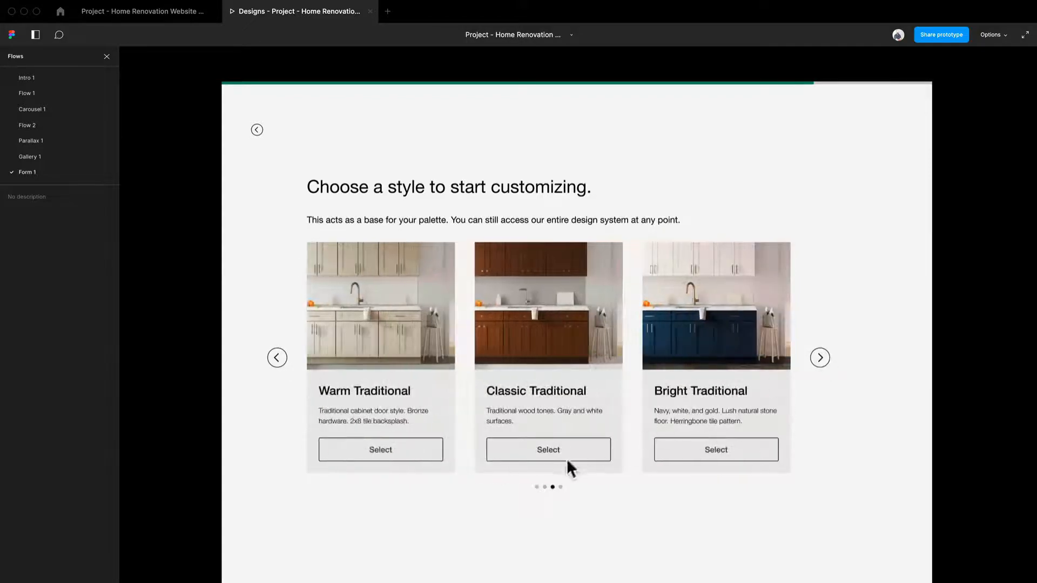
pyautogui.click(278, 359)
pyautogui.click(820, 358)
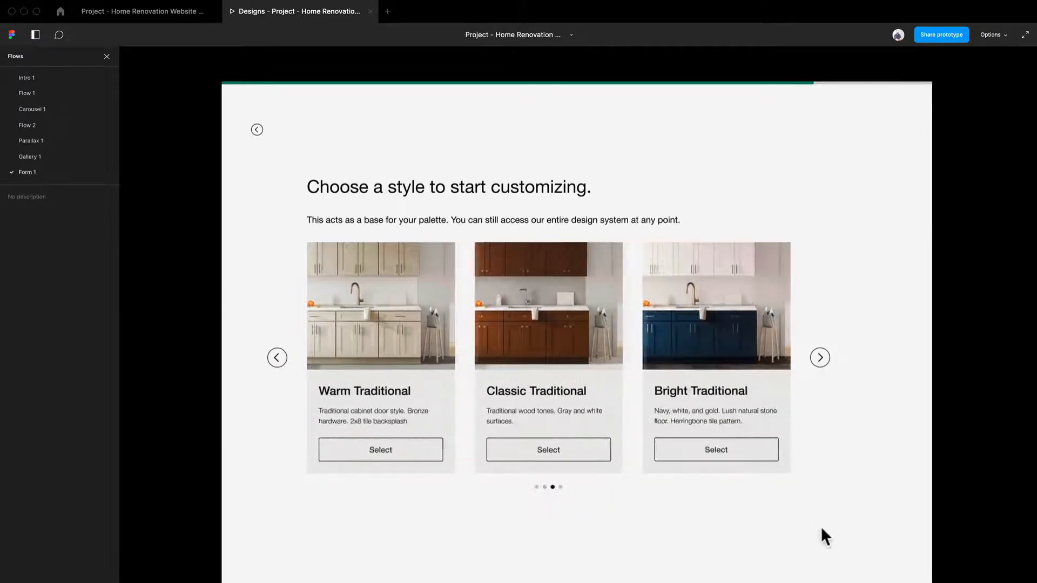
# Step: Test the hover and pressed states of the Bright Traditional card's Select button in the preview
pyautogui.click(720, 457)
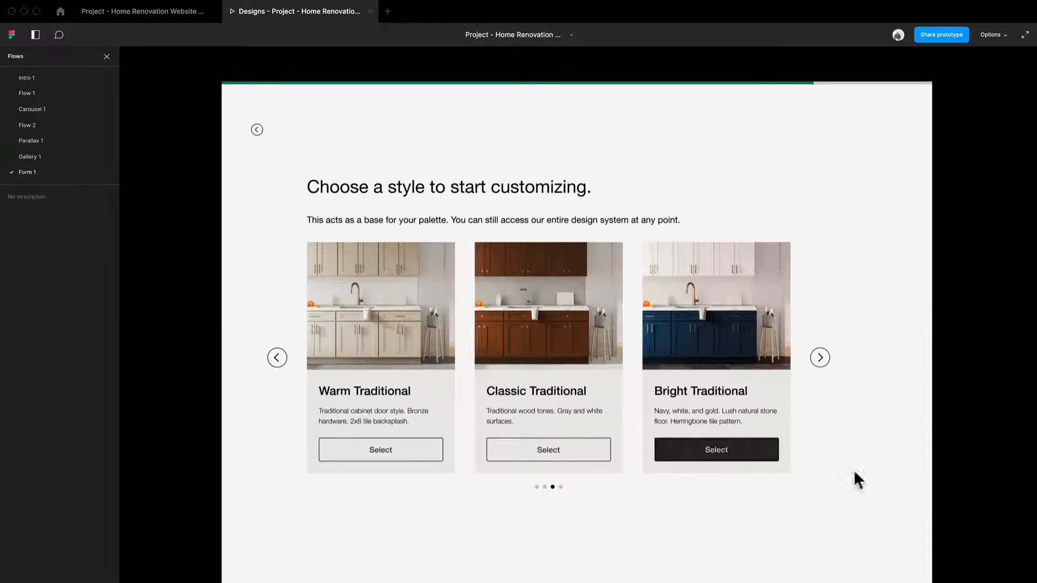
pyautogui.click(724, 456)
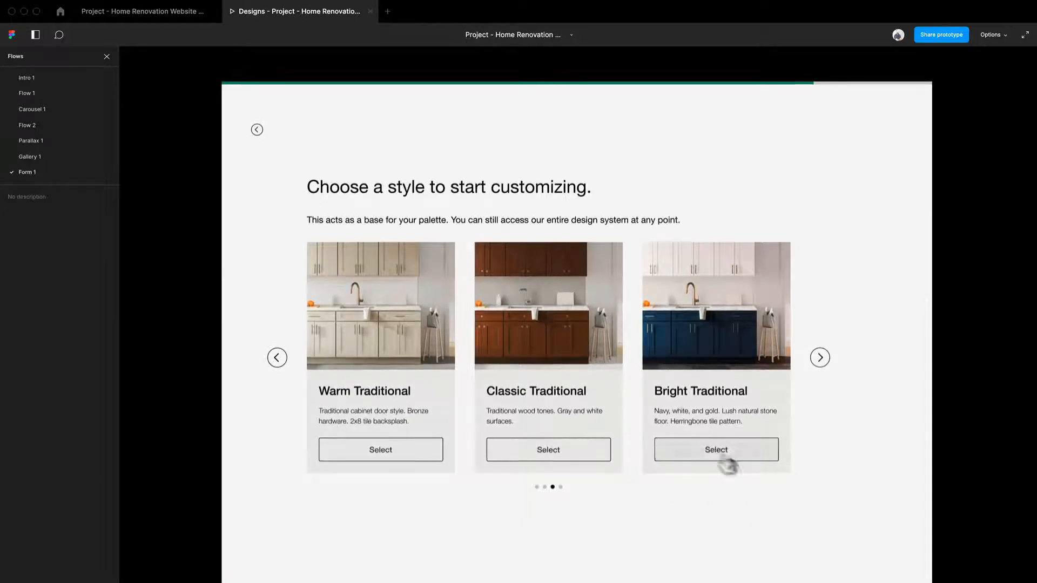
pyautogui.click(762, 460)
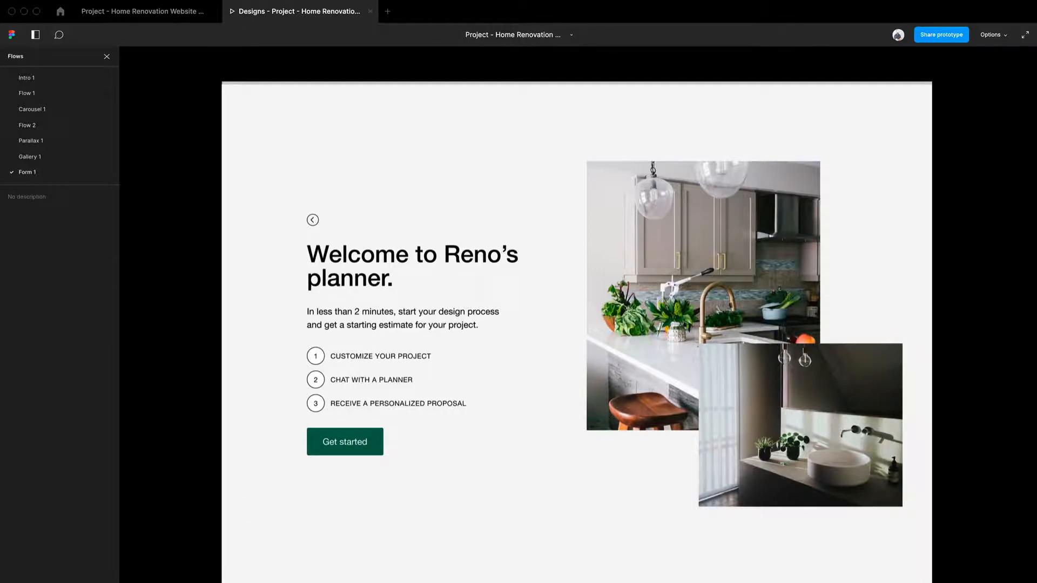
# Step: Replay the form from the welcome screen, filling in the postal code and continuing to the building type question
pyautogui.click(345, 444)
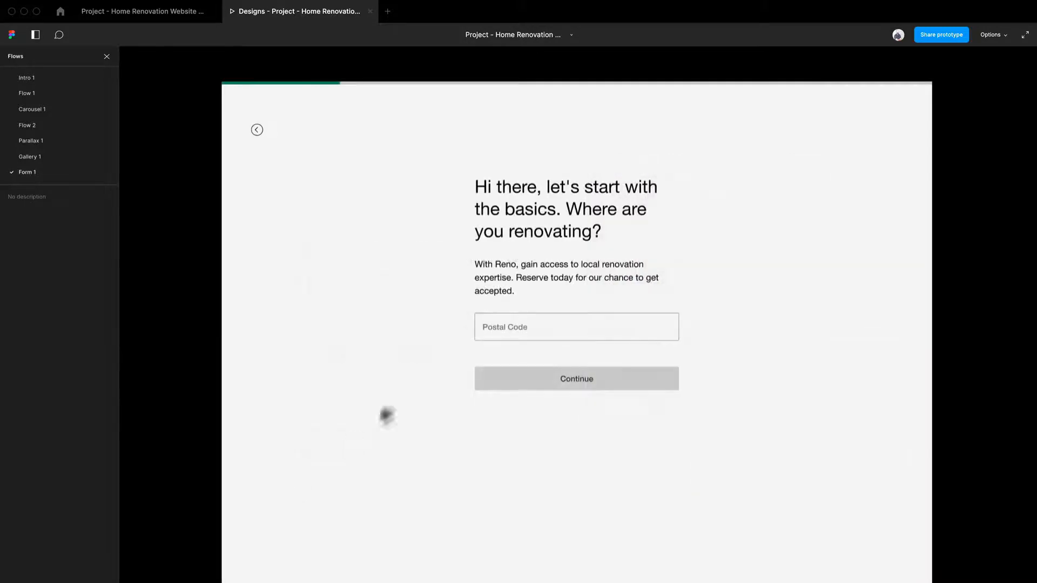
pyautogui.click(527, 331)
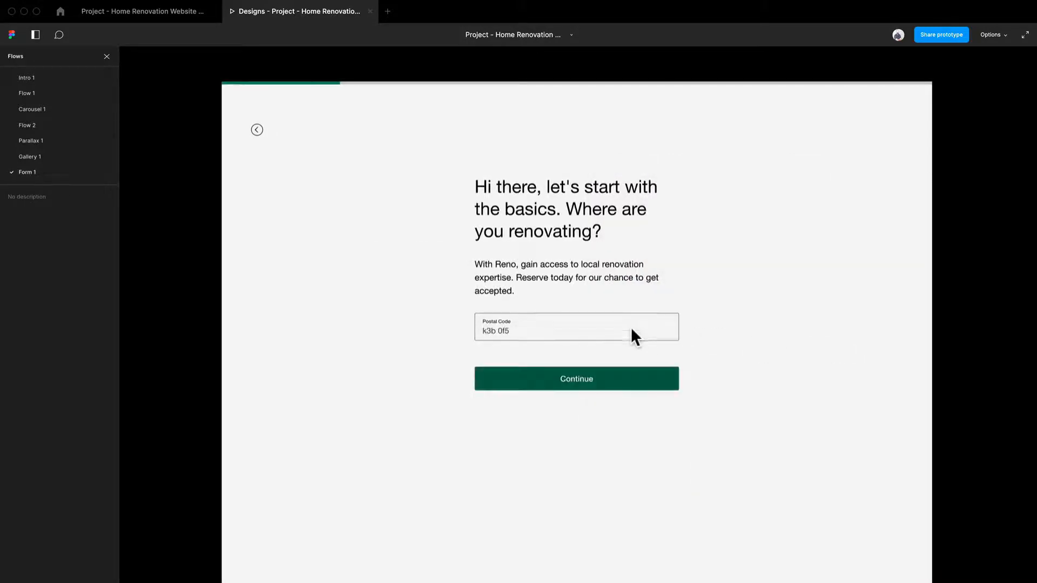
pyautogui.click(616, 384)
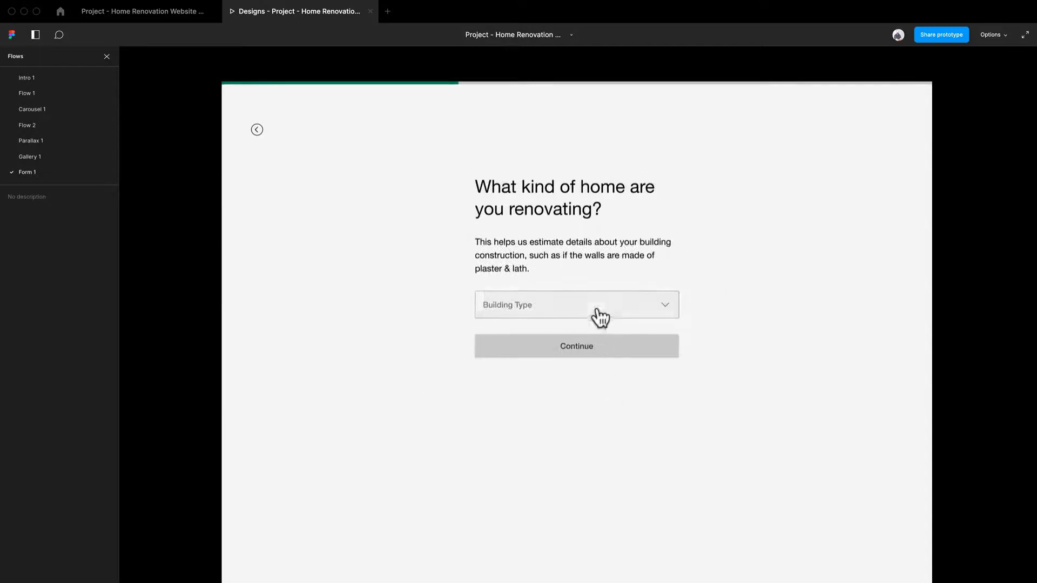
# Step: Choose Single or multi-family home as the building type and continue, picking Kitchen as the renovation type
pyautogui.click(598, 317)
pyautogui.click(562, 333)
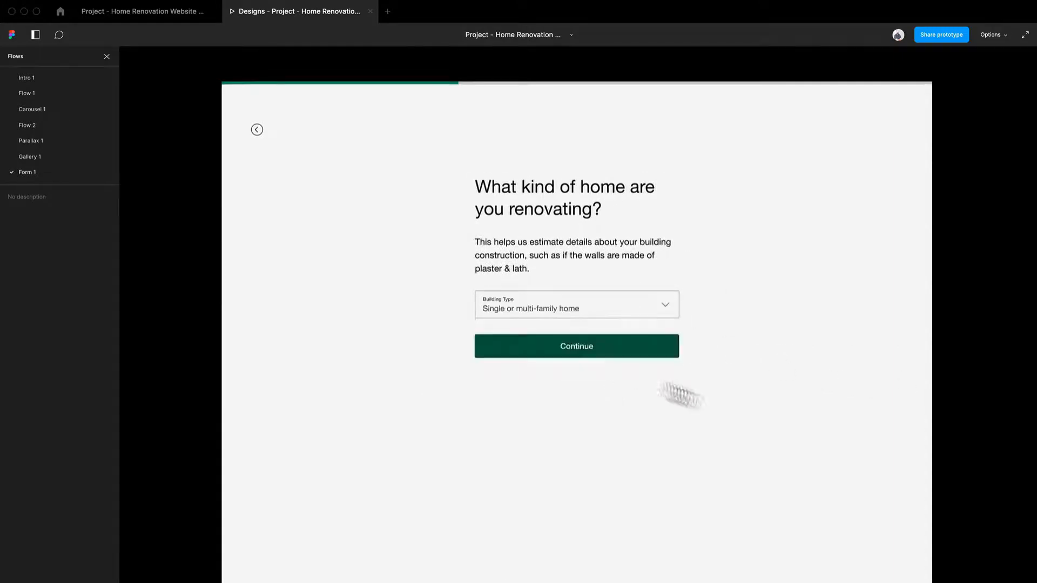
pyautogui.click(594, 350)
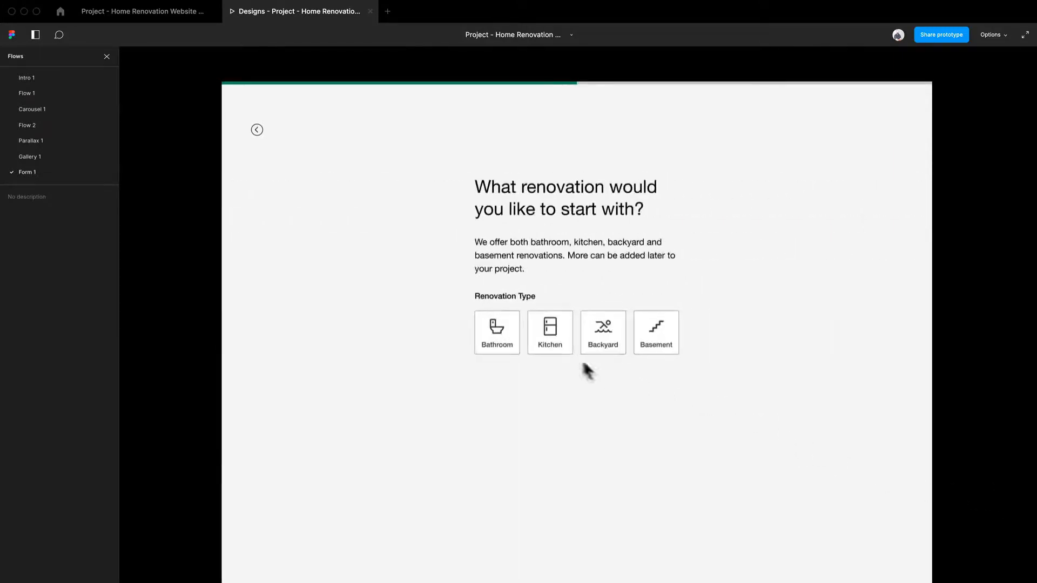
pyautogui.click(564, 343)
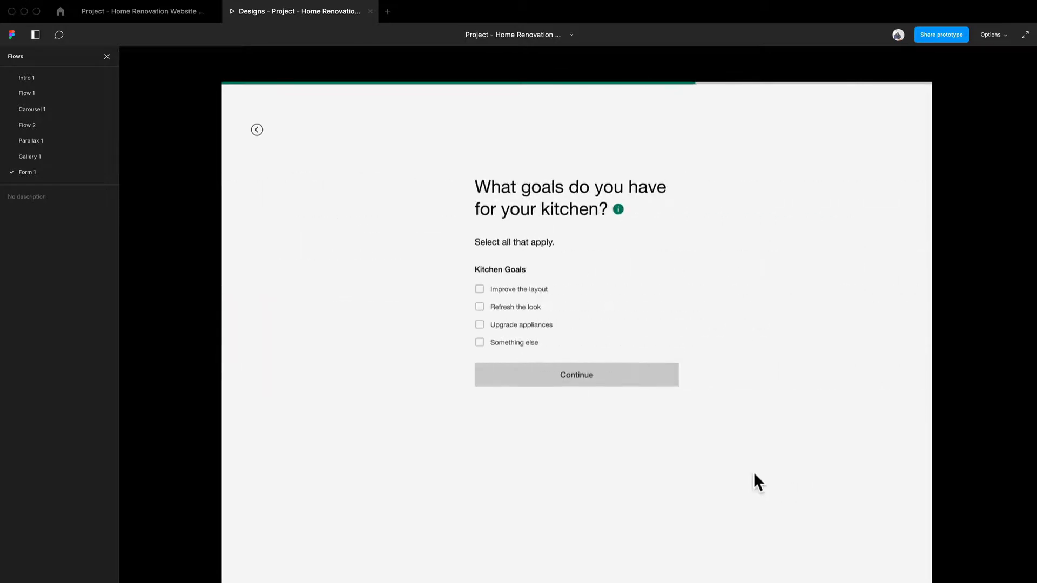
# Step: Check the info tooltip on the kitchen goals screen, then choose Improve the layout and continue to the styles
pyautogui.moveTo(618, 210)
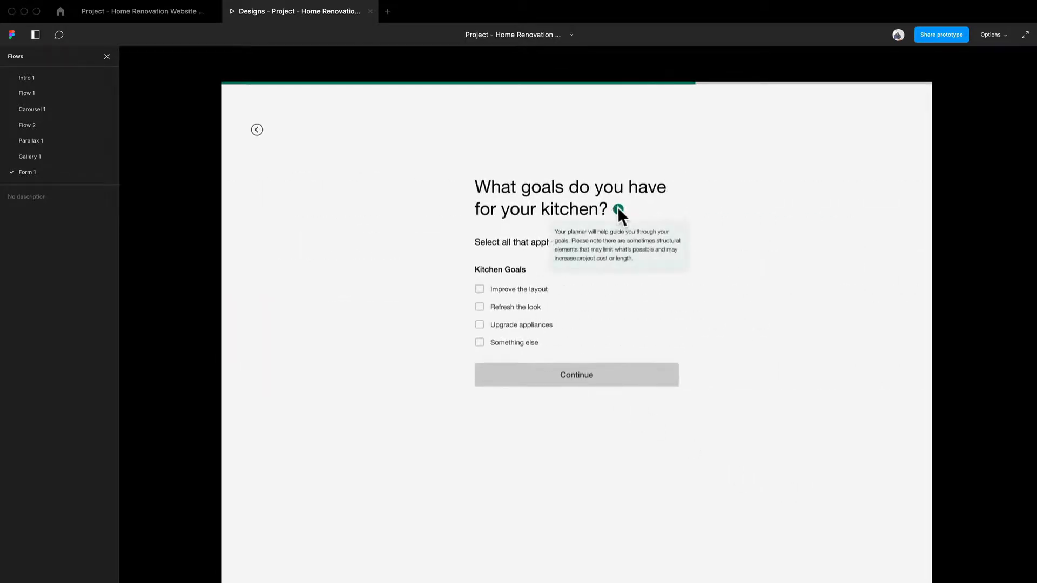
pyautogui.click(500, 290)
pyautogui.click(650, 381)
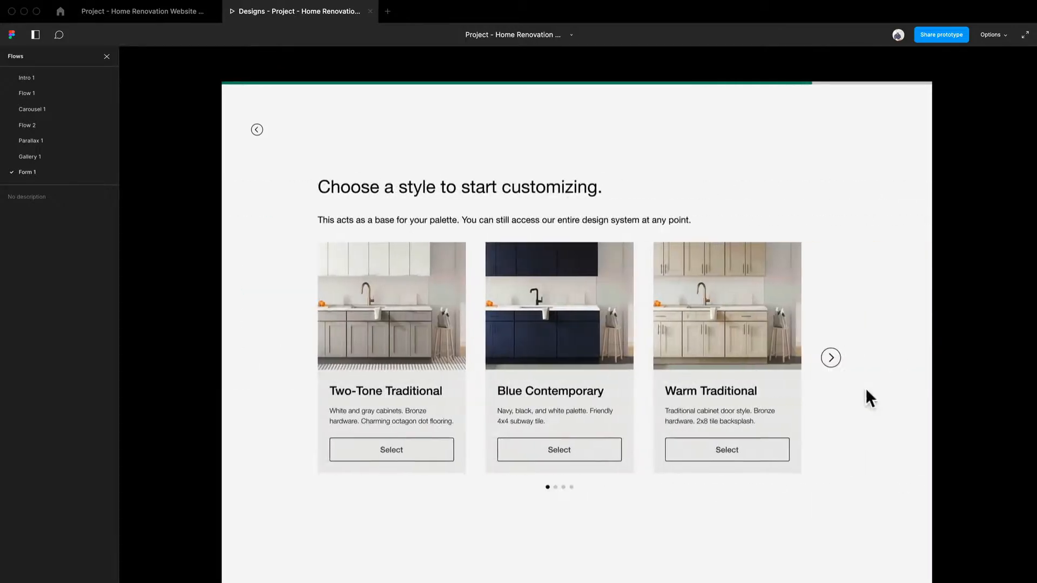
# Step: Advance the style carousel two views and select the Bright Traditional style to test the end of the flow
pyautogui.click(819, 358)
pyautogui.click(820, 359)
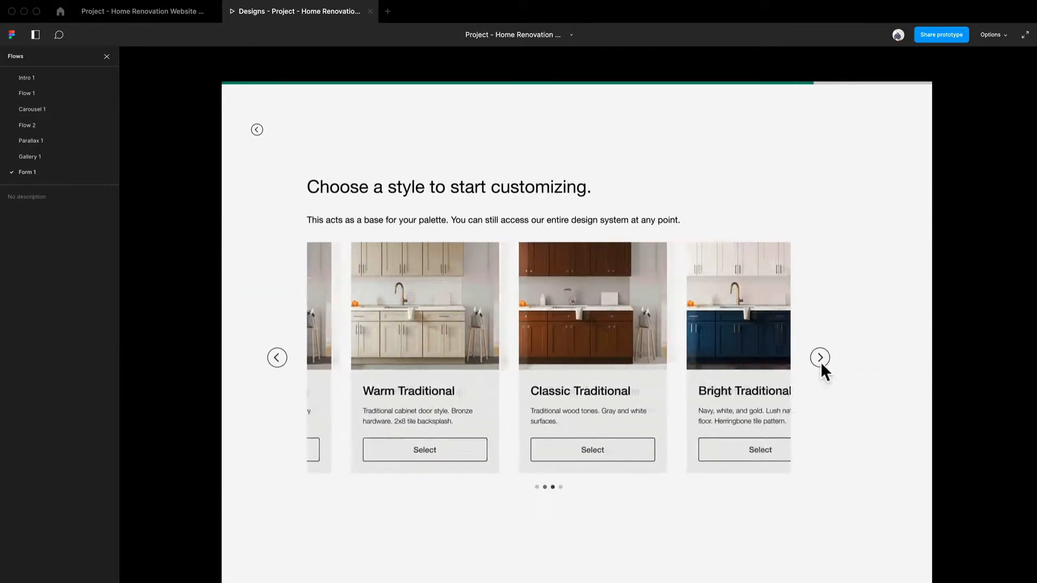
pyautogui.click(734, 455)
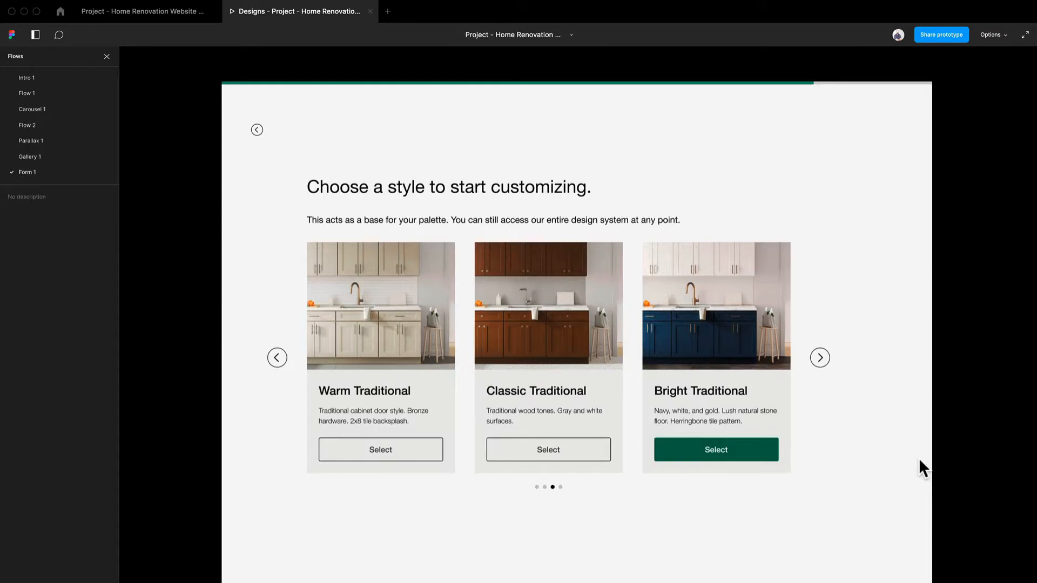